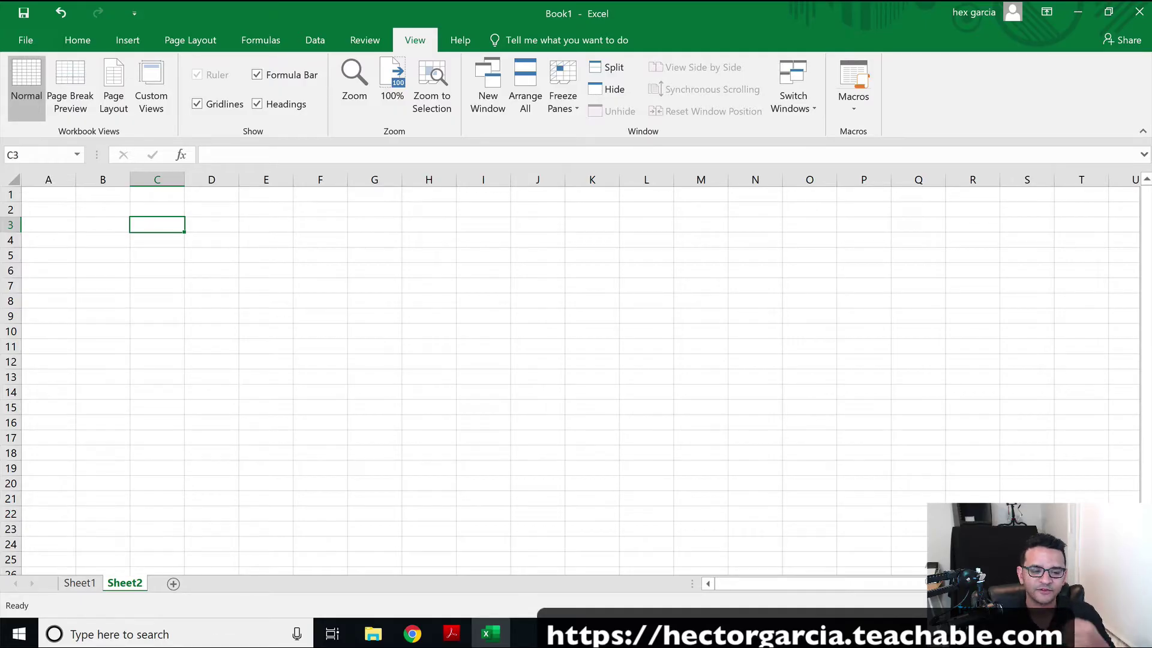
Switch to Statement.pdf in Acrobat Reader and copy the selected transactions from 04/28 VZWRLSS down to the 7.13 MELAO BAKERY line.
left_click(451, 633)
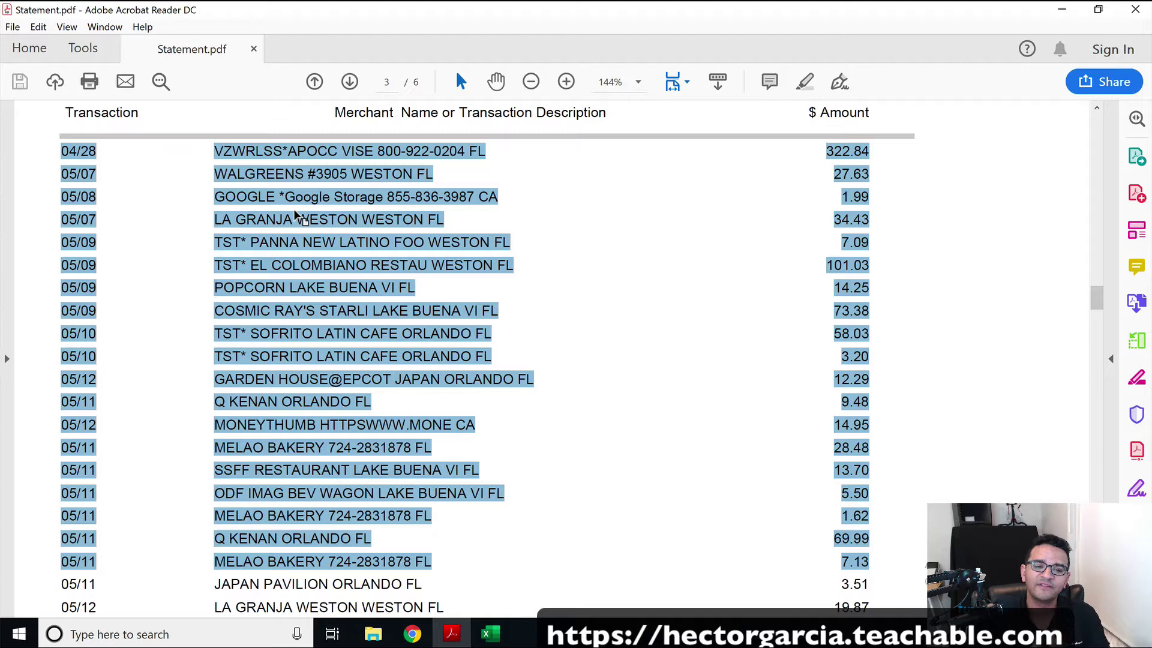
right_click(299, 154)
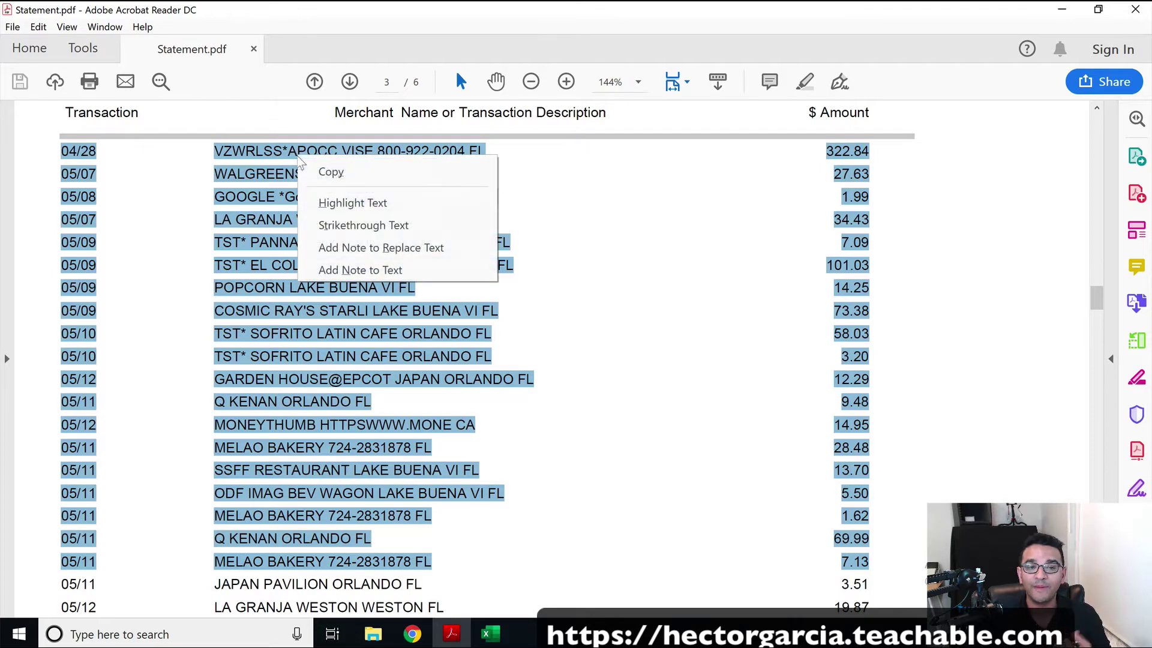
left_click(324, 172)
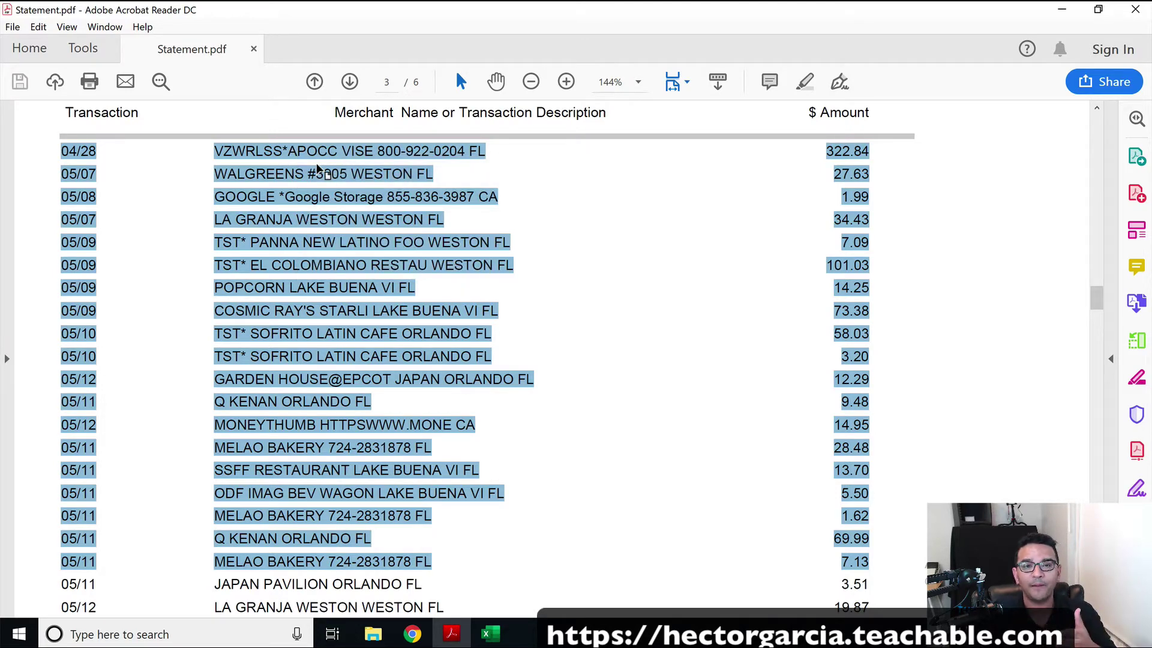
Switch back to Excel, paste the transactions starting at A1 of Sheet2, and widen column A to fit the text.
key("alt+Tab")
left_click(42, 190)
right_click(42, 190)
left_click(83, 261)
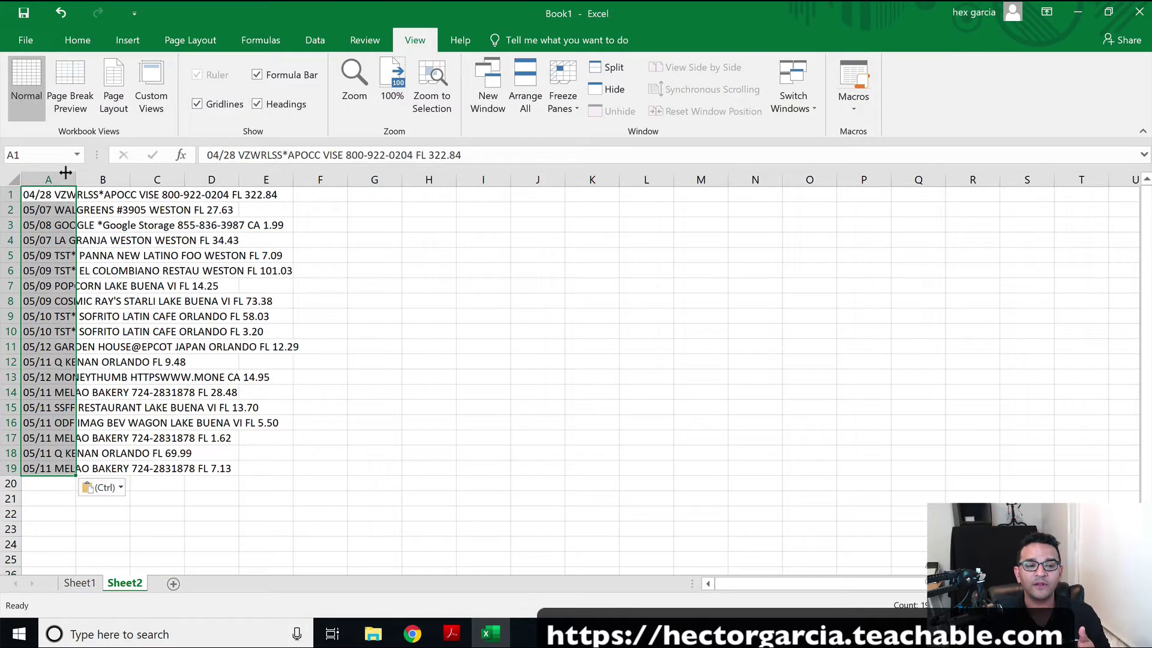
left_click_drag(70, 173, 328, 174)
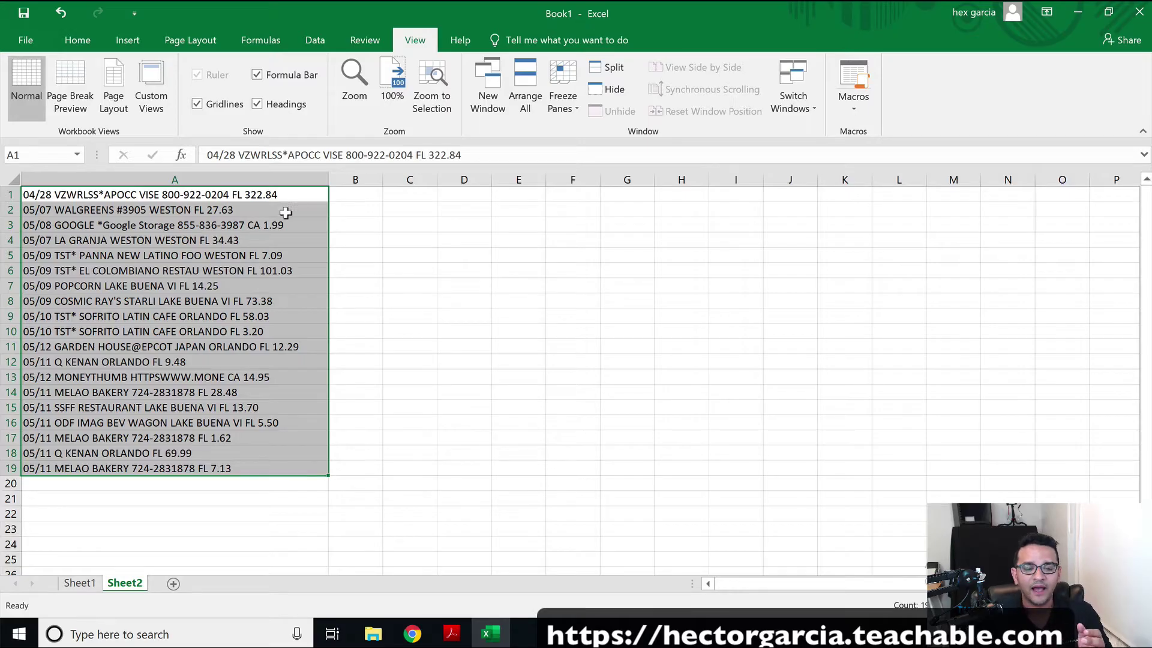
Examine the date, description and amount columns in the PDF statement in Acrobat Reader, and return to the pasted rows in Excel.
left_click(451, 634)
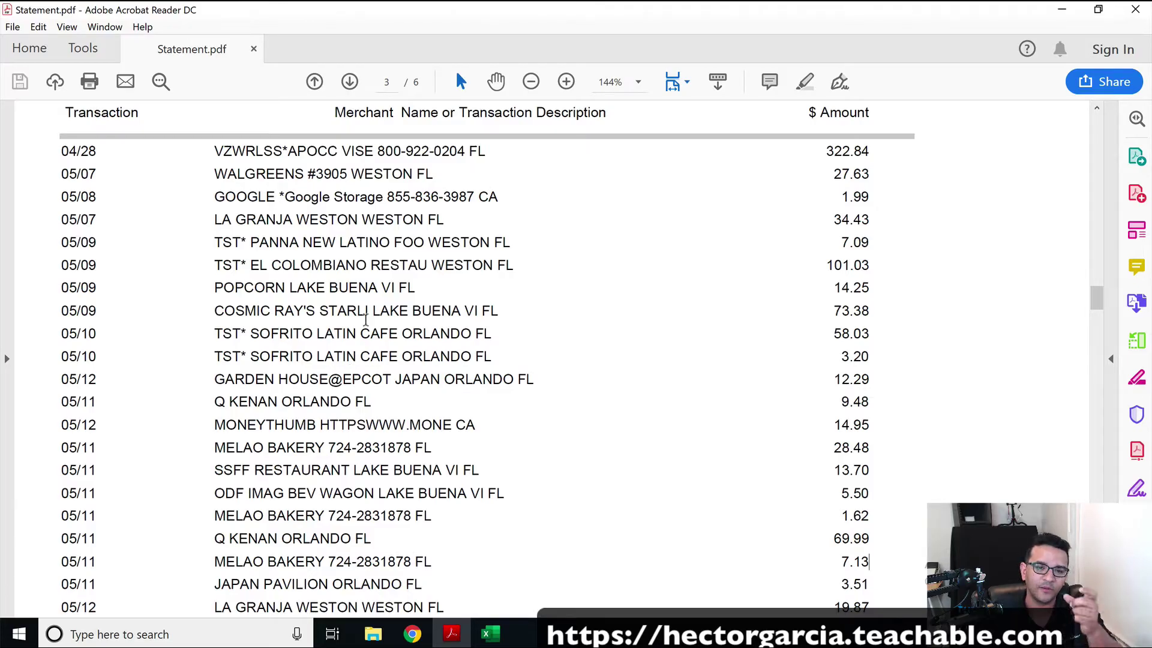
mouse_move(840, 171)
left_mouse_down()
mouse_move(864, 336)
mouse_move(864, 192)
mouse_move(819, 169)
left_mouse_up()
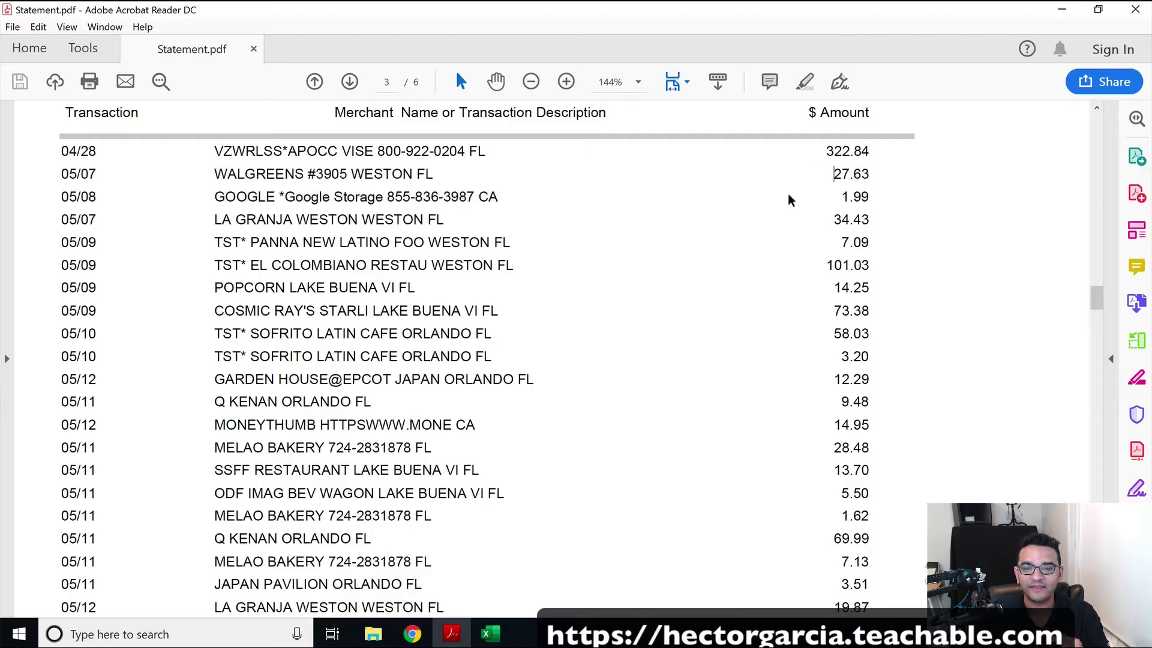
left_click(491, 635)
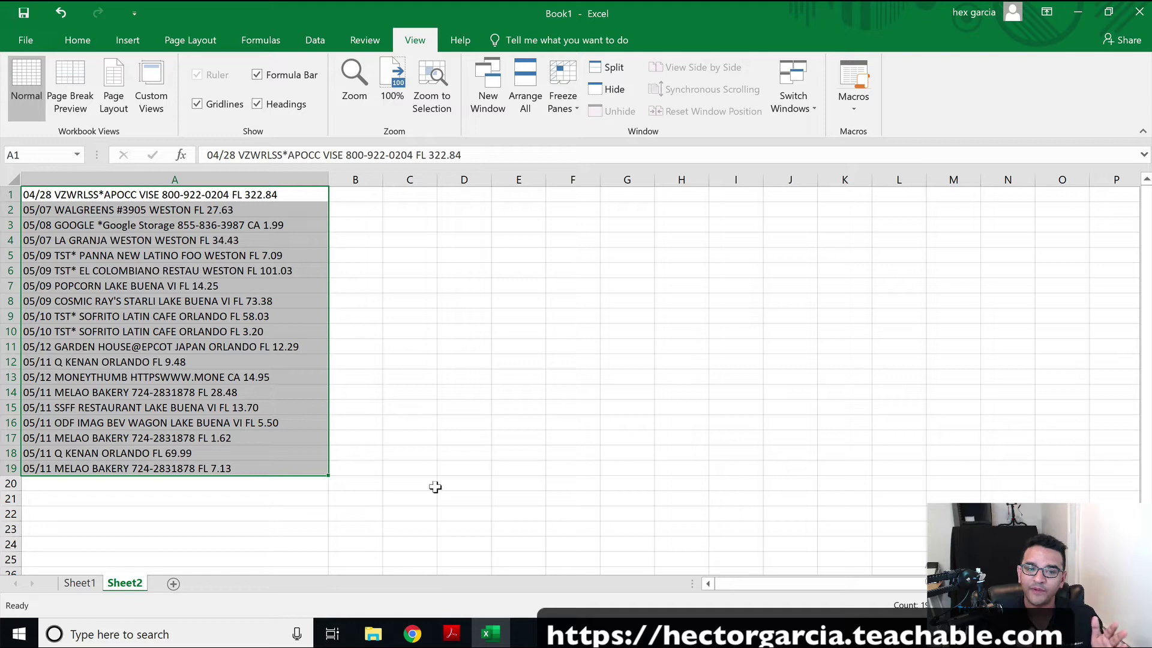
left_click(464, 347)
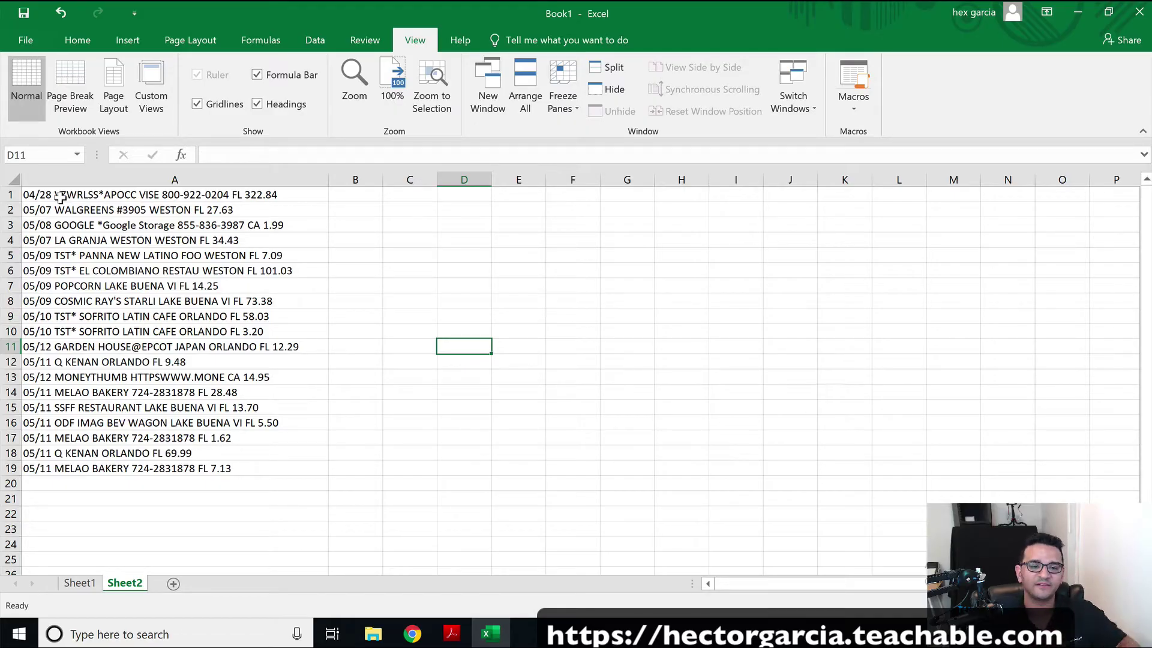
Enter =FIND(" ",A1) in B1 to locate the first space in the transaction text.
left_click(359, 209)
left_click(363, 193)
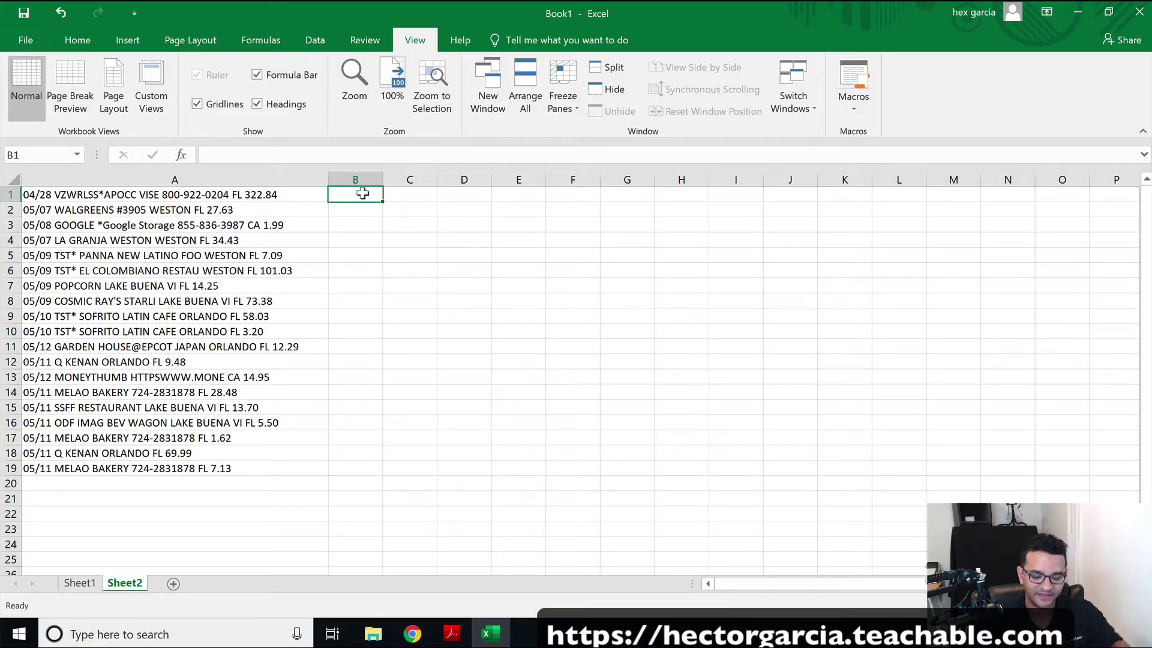
type("=")
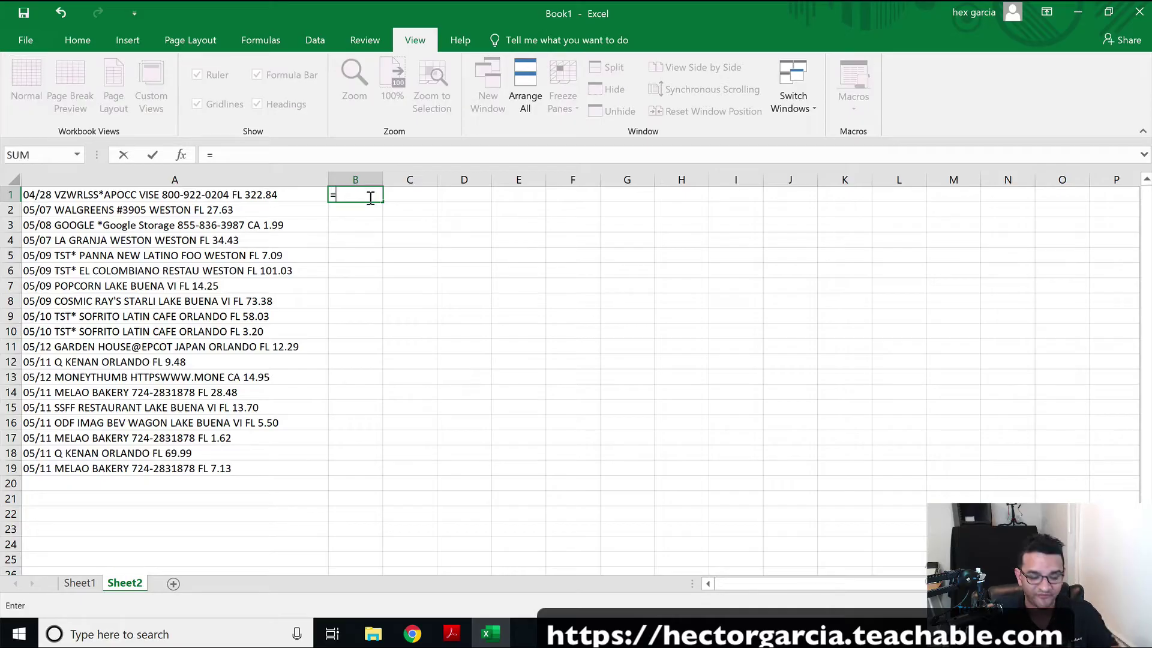
type("find(")
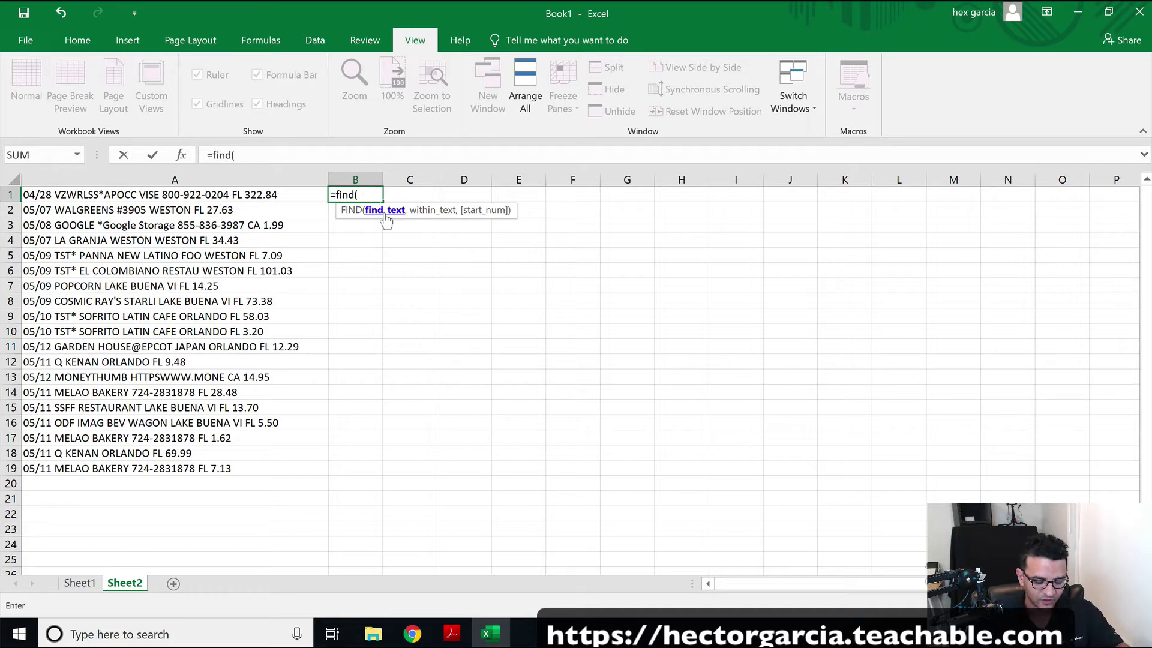
type("\" \"")
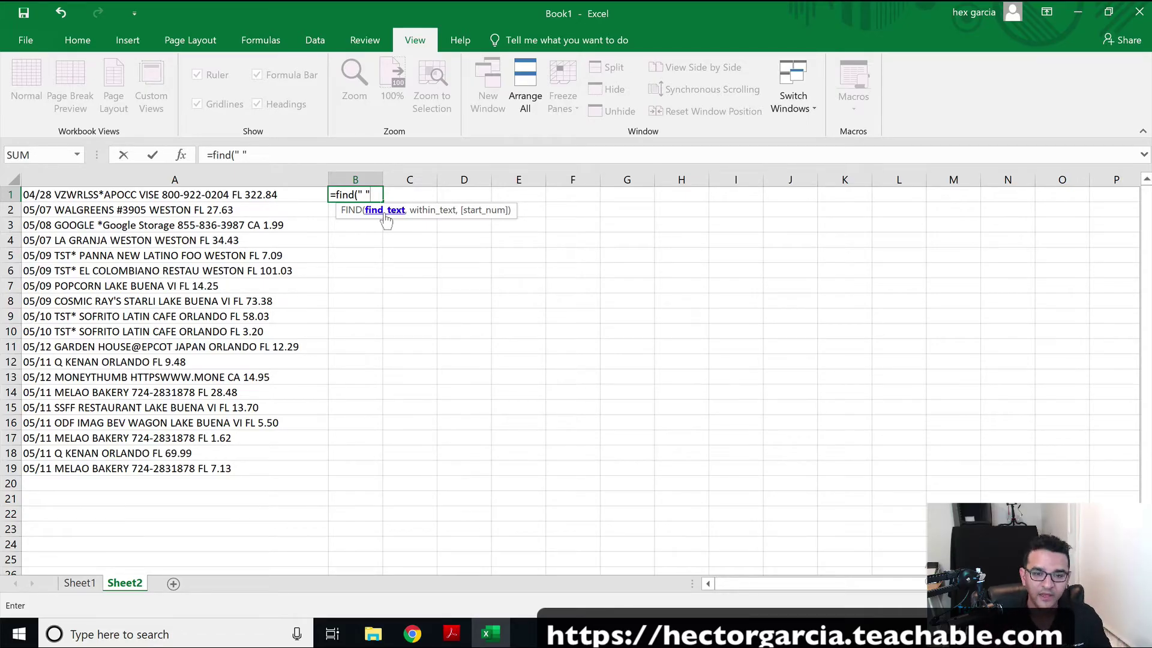
type(",")
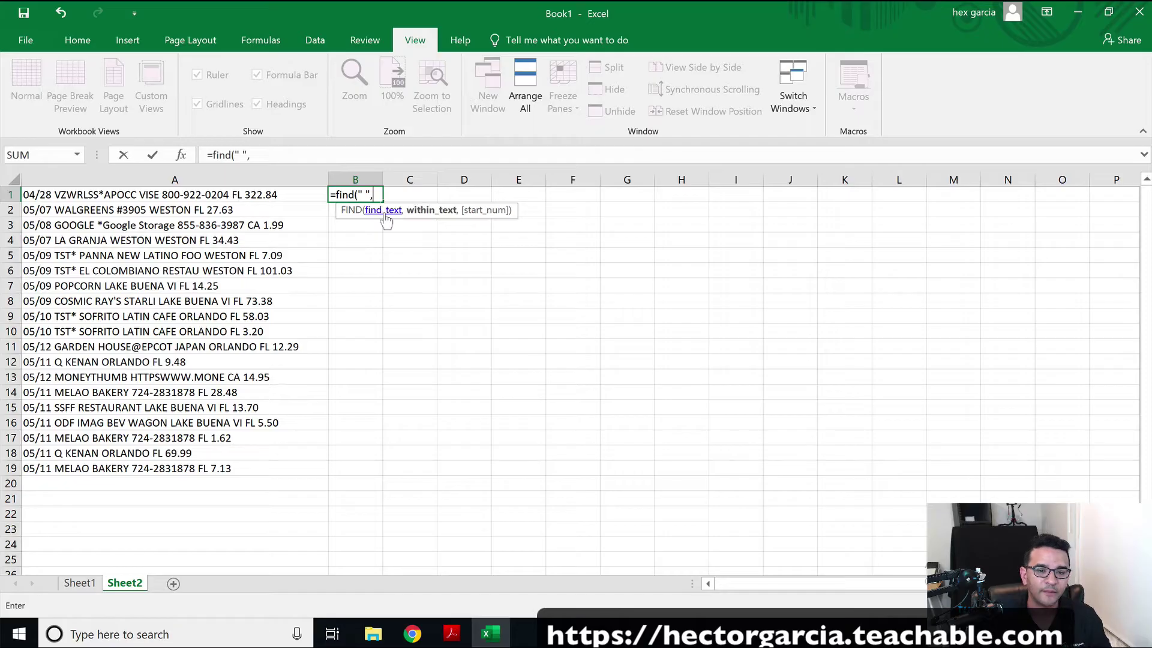
left_click(112, 192)
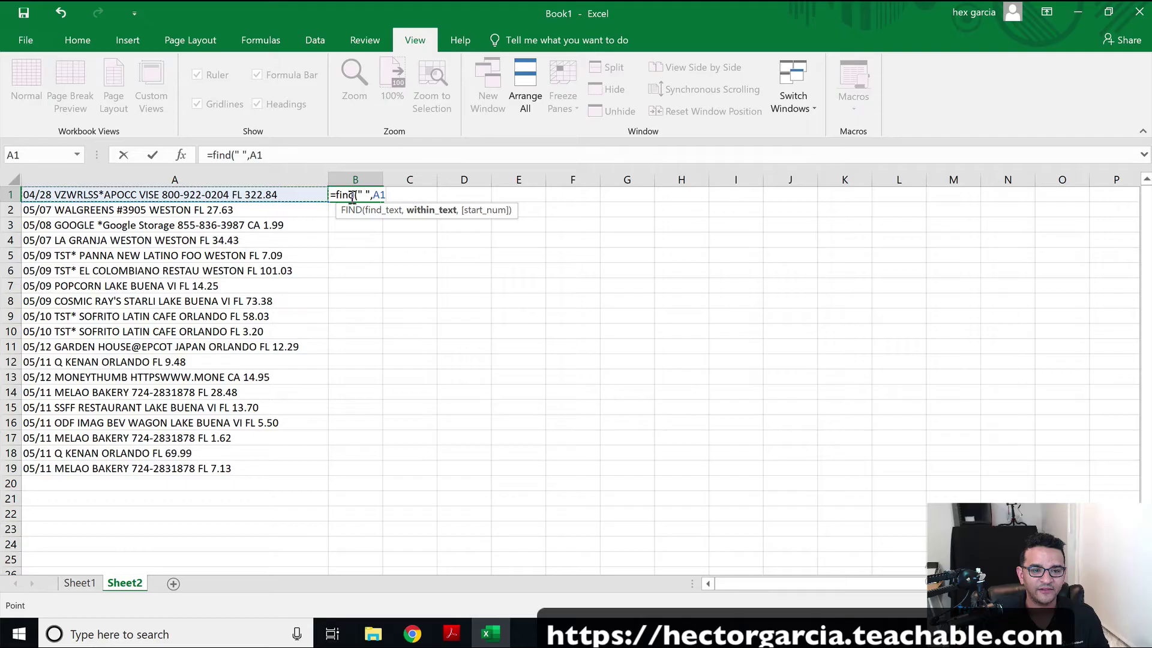
key("Return")
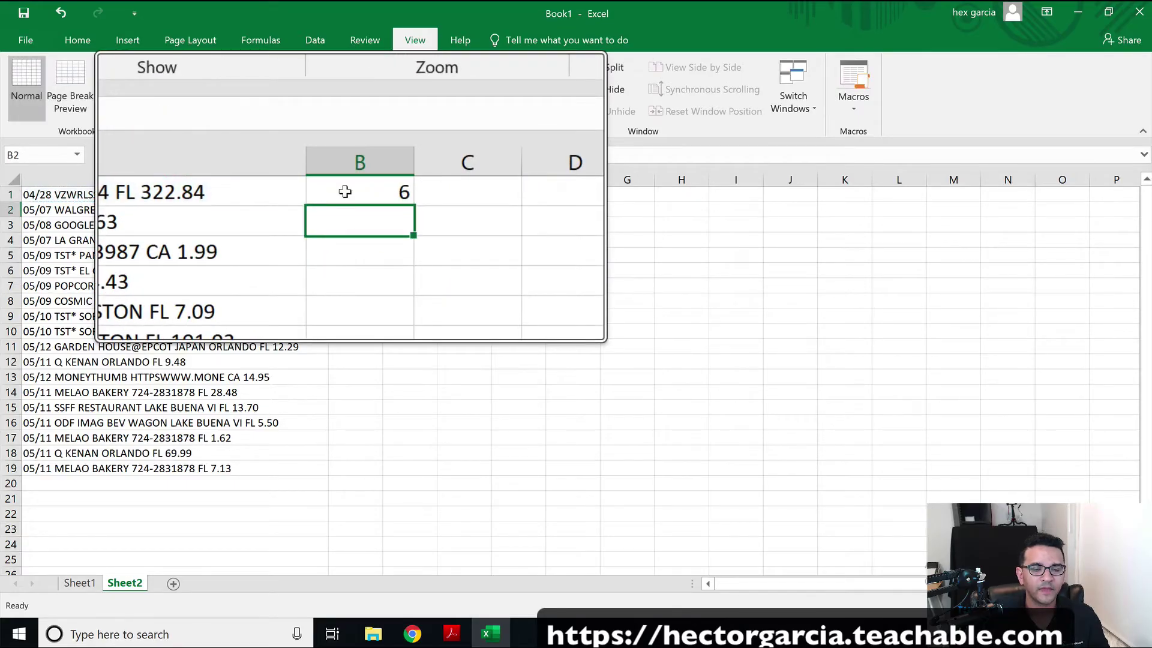
Widen column B slightly and change the formula in B1 to =FIND(" ",A1)-1.
left_click_drag(383, 180, 402, 180)
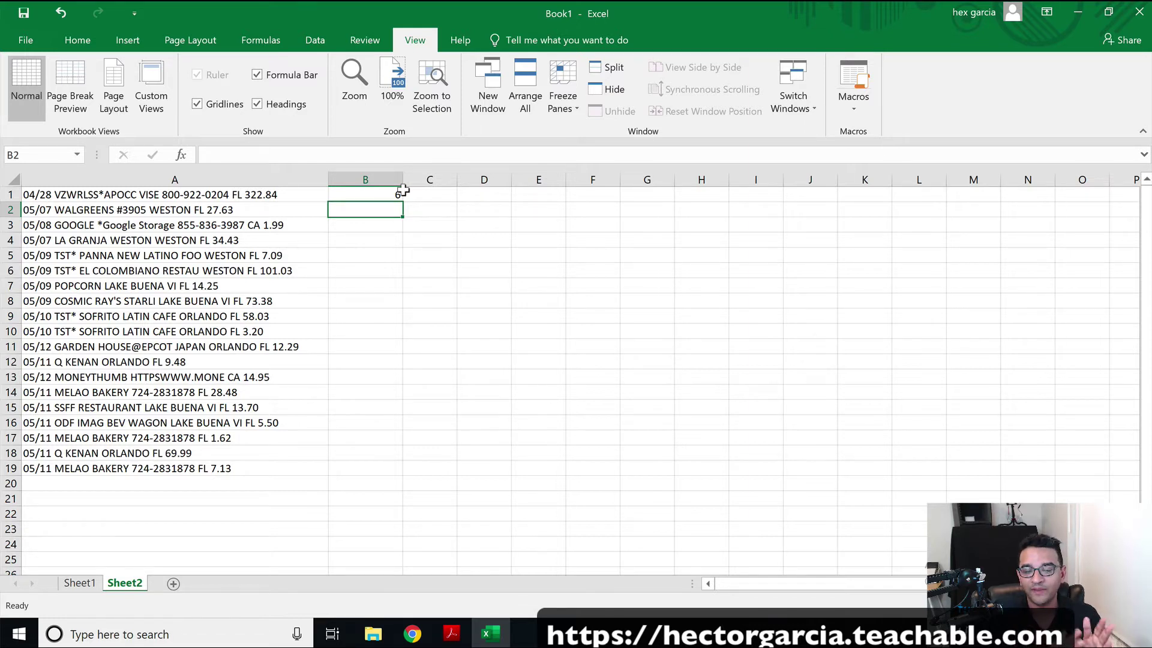
left_click(400, 192)
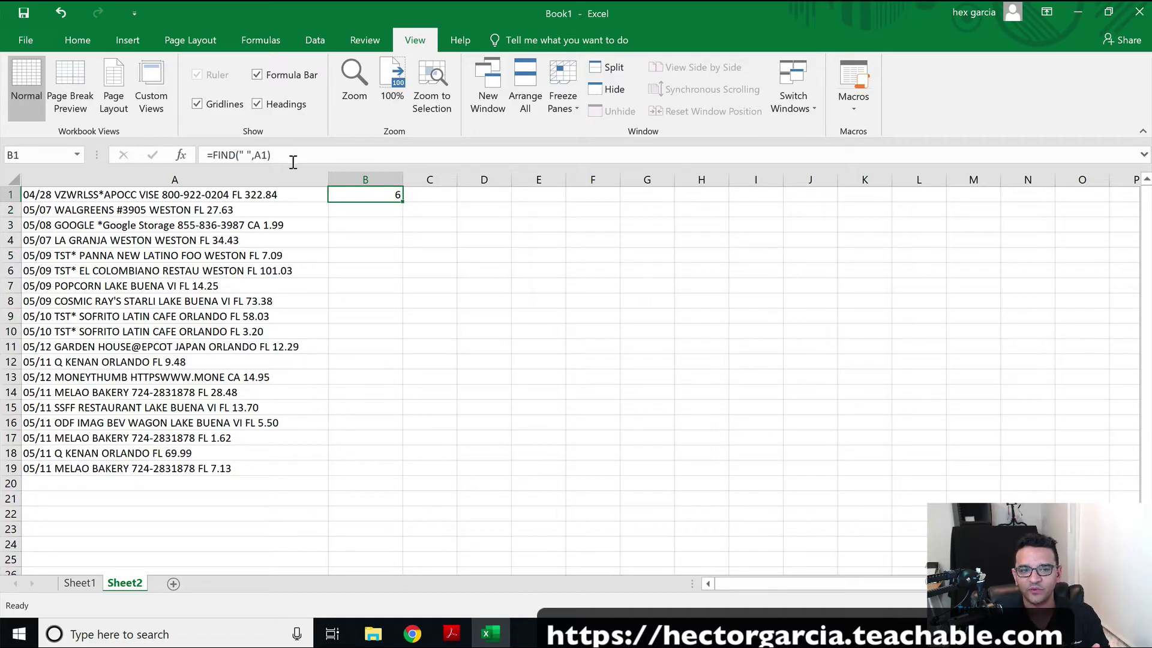
left_click(314, 157)
type("-1")
key("Return")
left_click(382, 198)
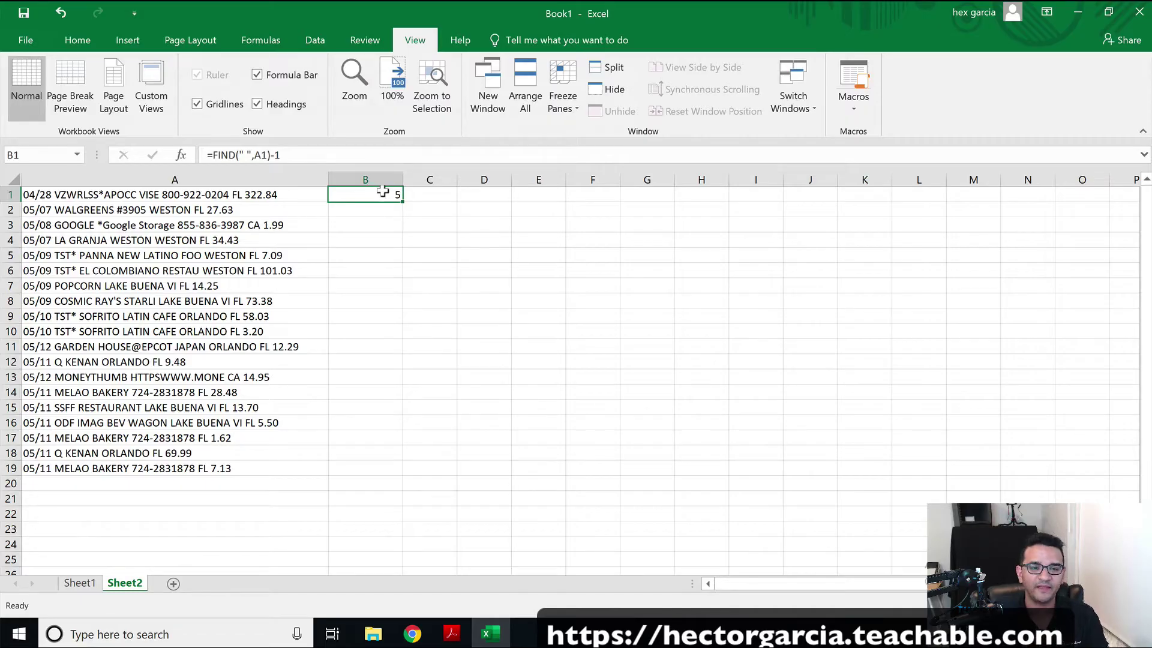
Enter =LEFT(A1,B1) in C1 to extract the date from the transaction text.
left_click(433, 191)
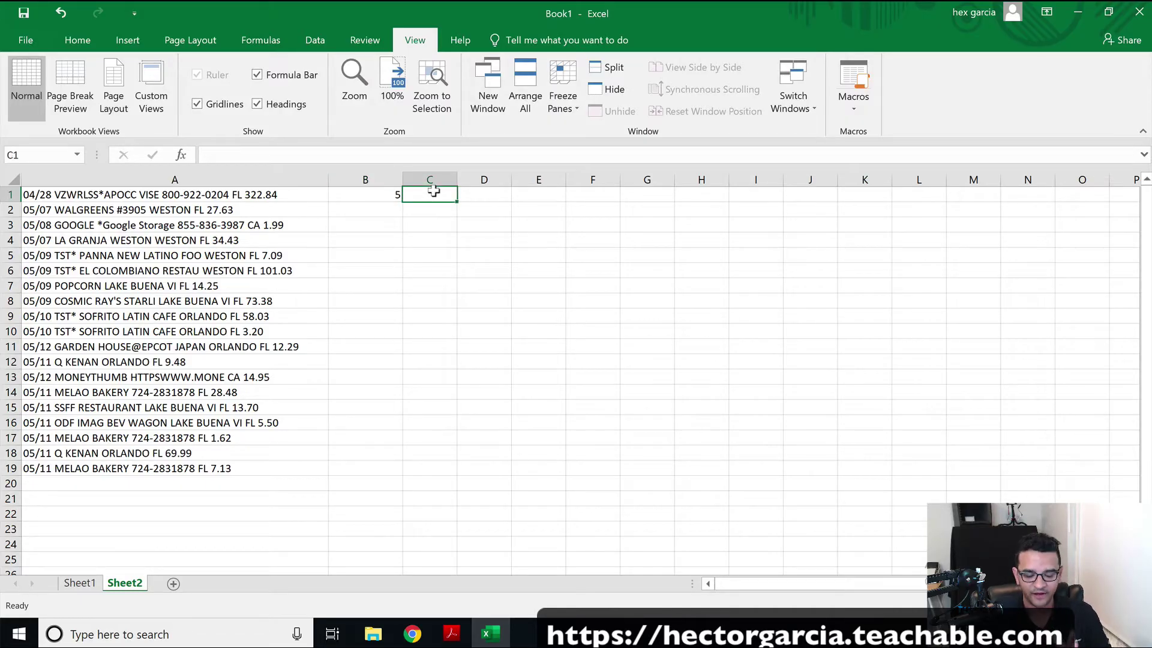
type("=")
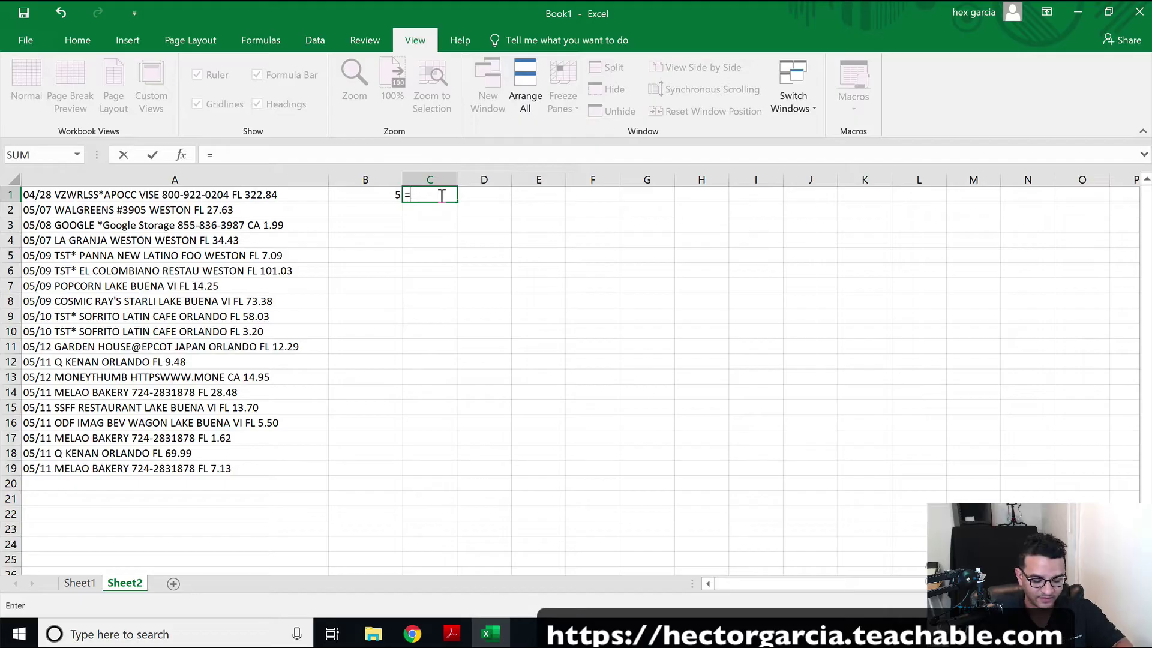
type("left")
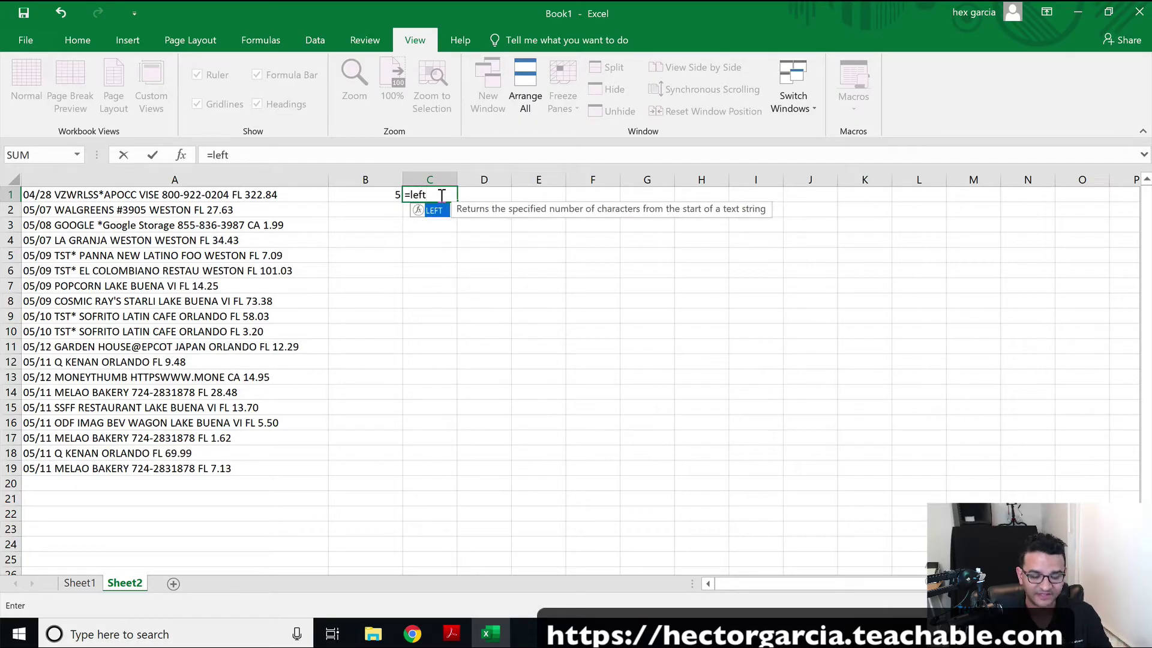
type("(")
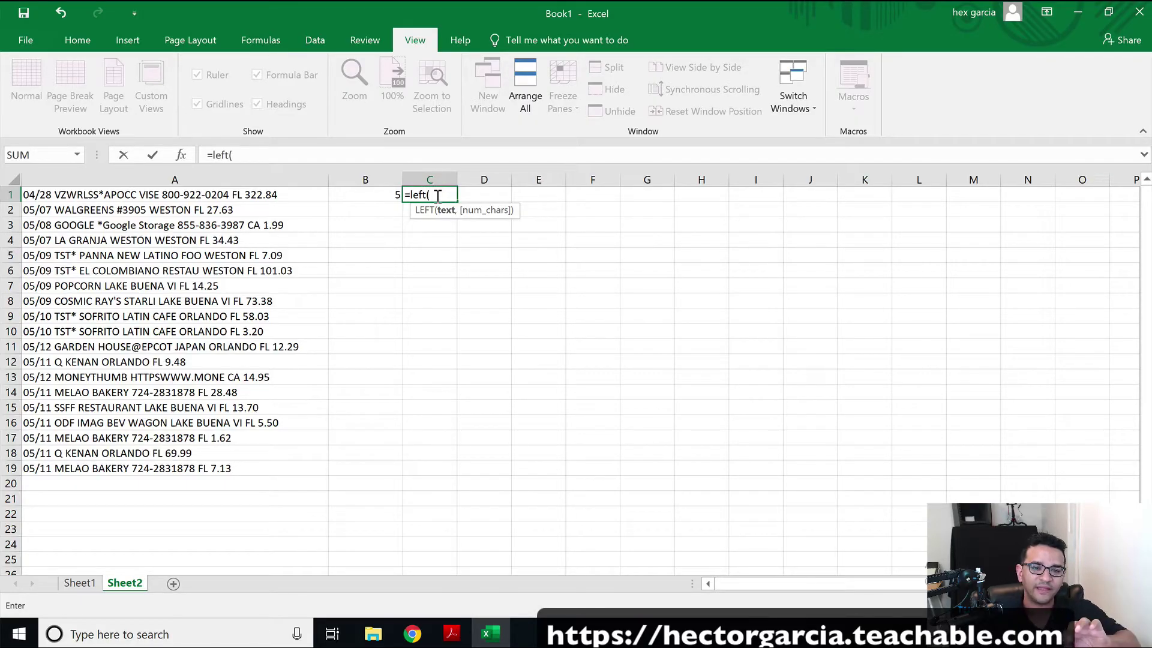
left_click(140, 192)
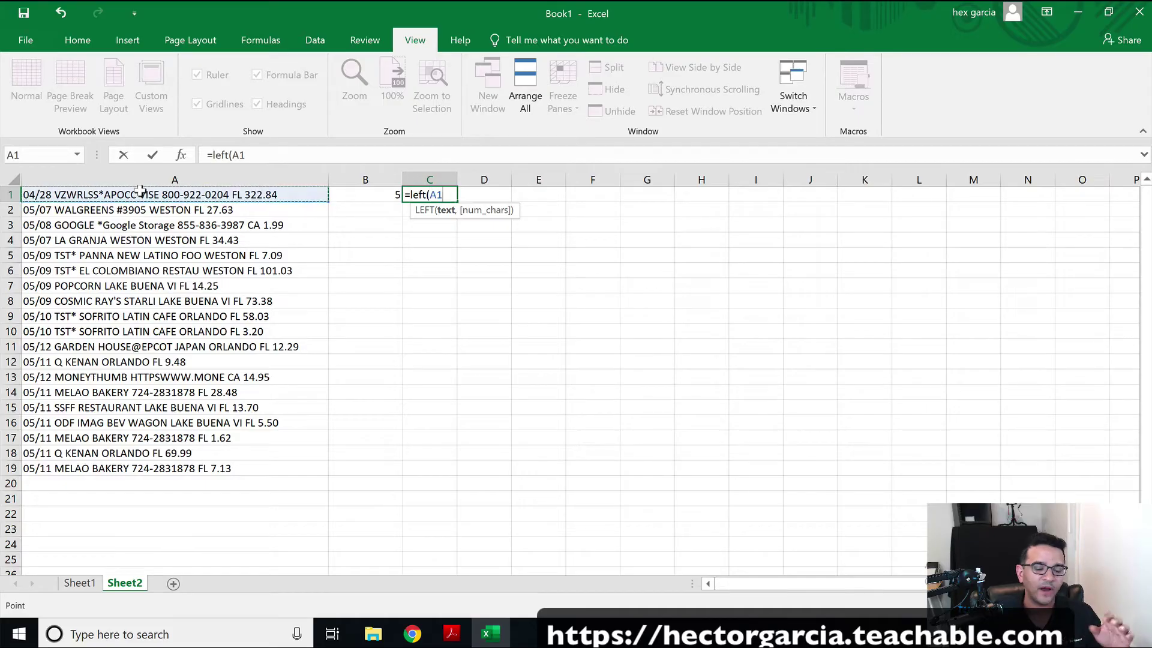
type(",")
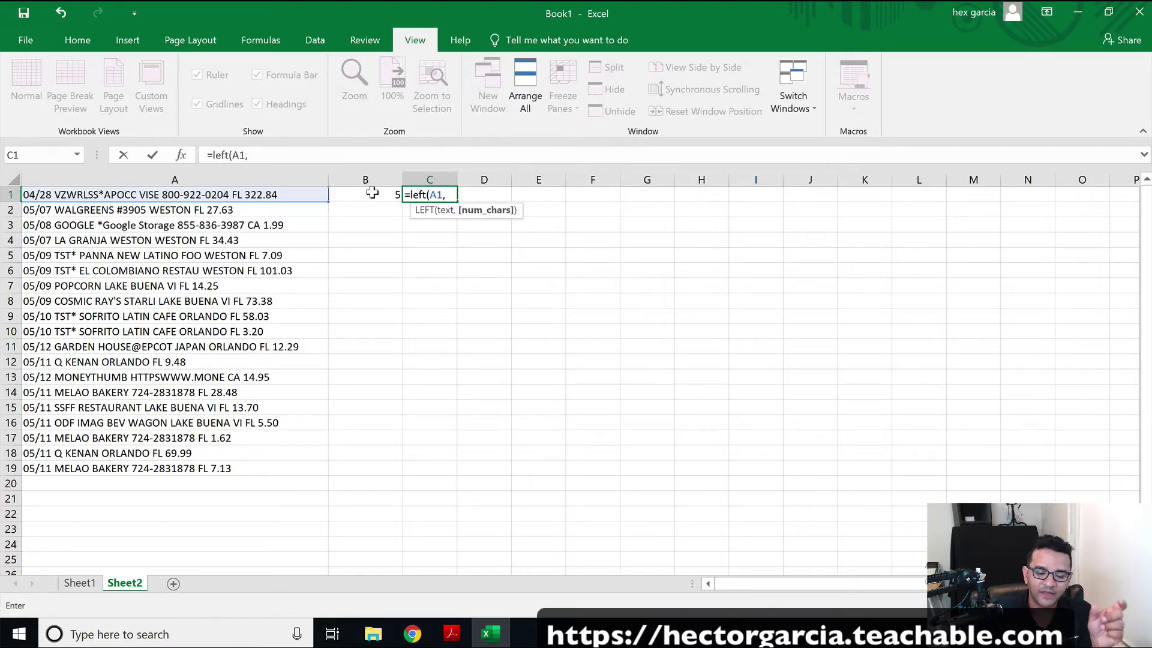
left_click(372, 192)
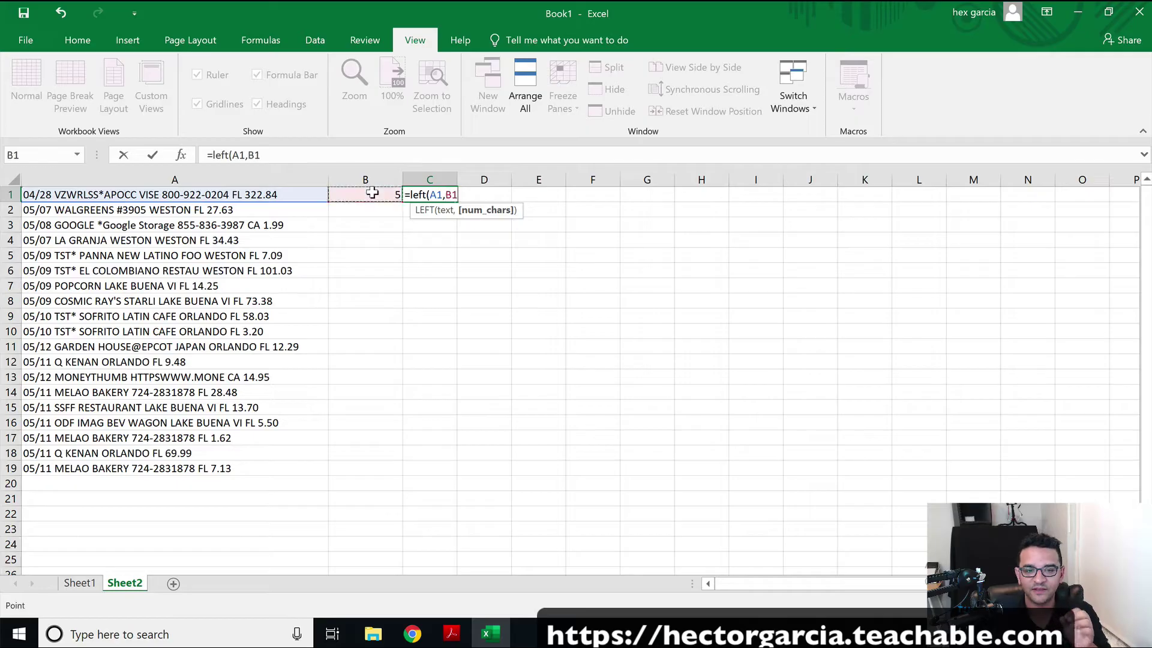
key("Return")
Review the FIND formula in B1 and the LEFT formula in C1.
left_click_drag(372, 192, 430, 195)
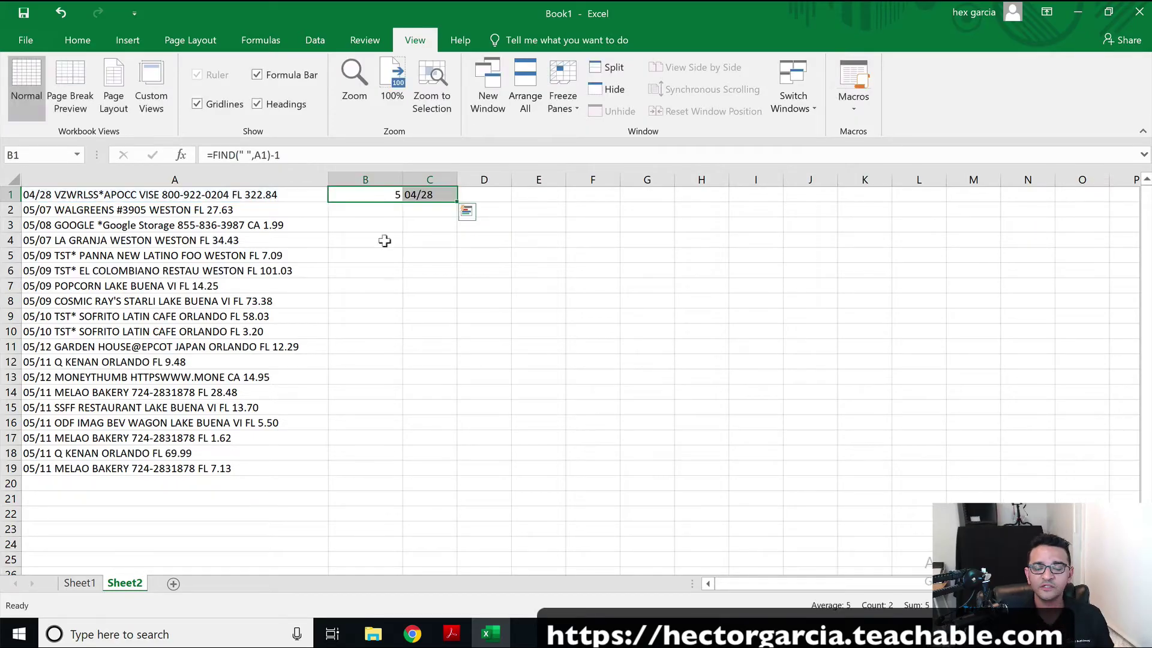
left_click(409, 193)
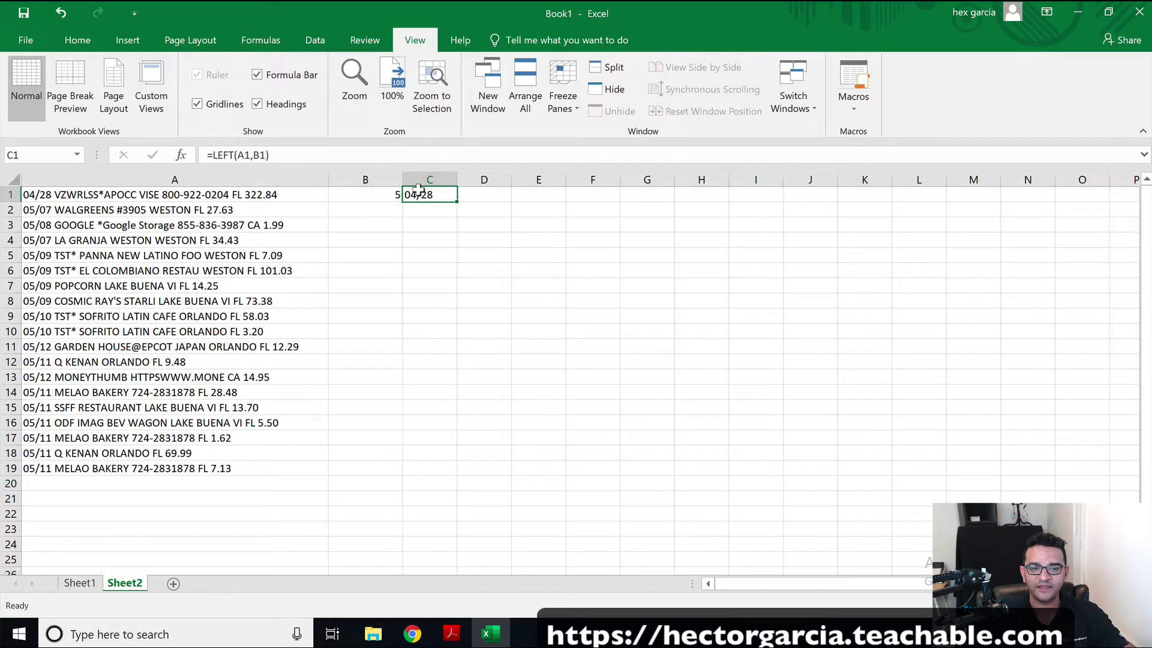
left_click(380, 192)
left_click(419, 189)
left_click(381, 190)
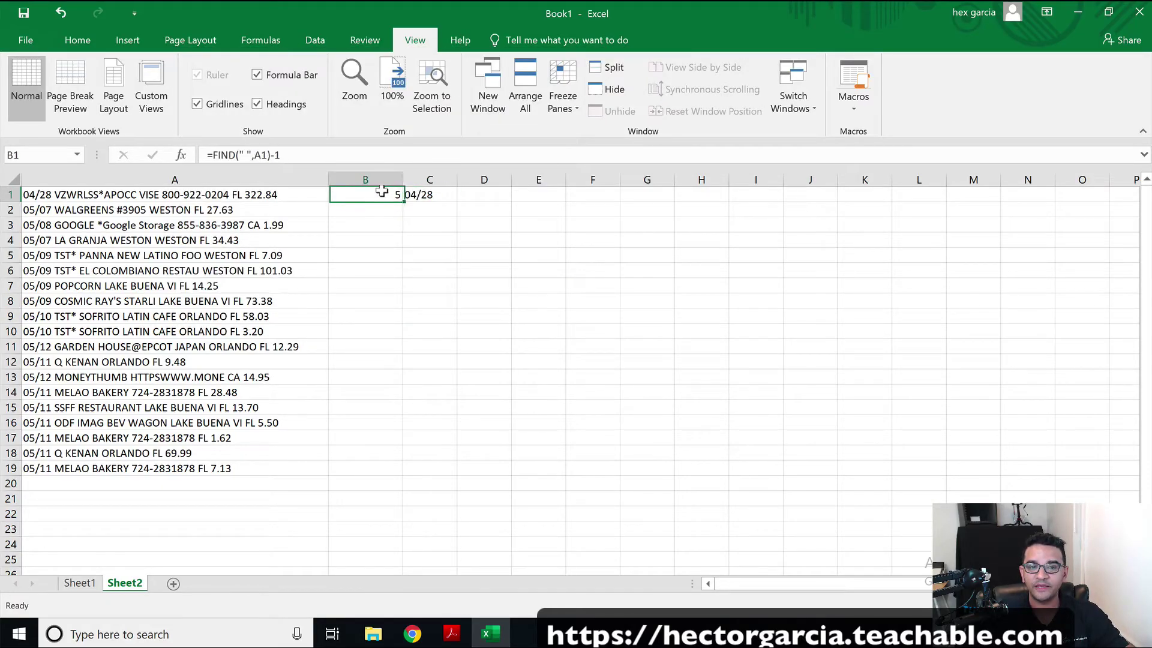
left_click(412, 190)
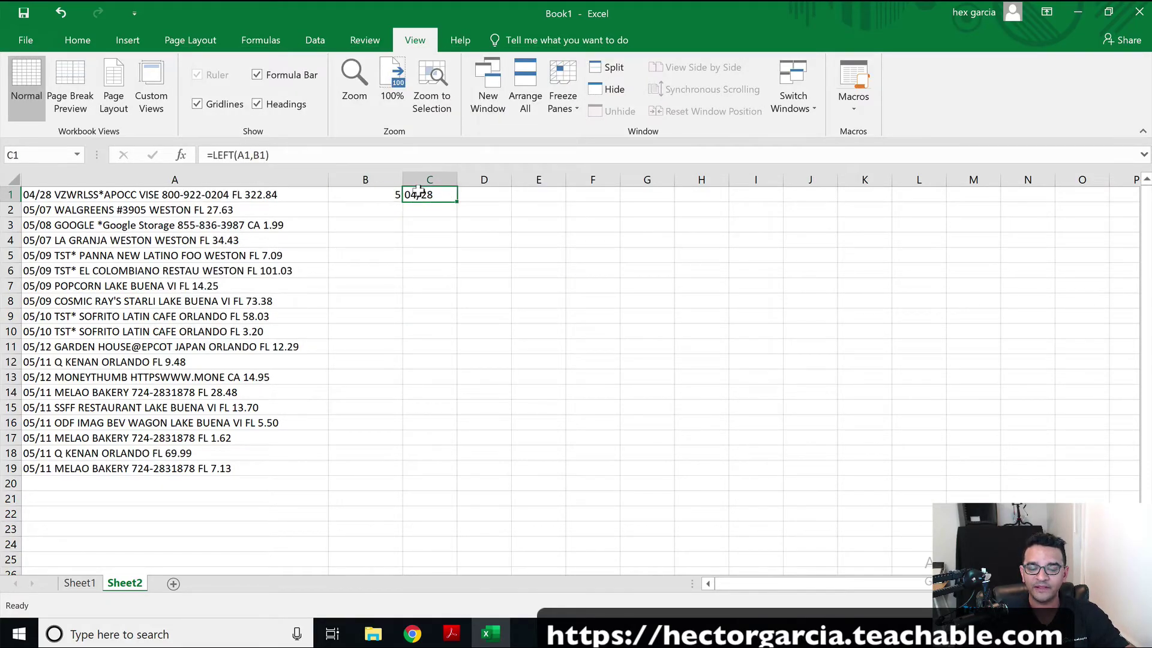
Copy the FIND(" ",A1)-1 expression from the formula in B1.
left_click(381, 191)
left_click_drag(279, 155, 213, 155)
right_click(238, 155)
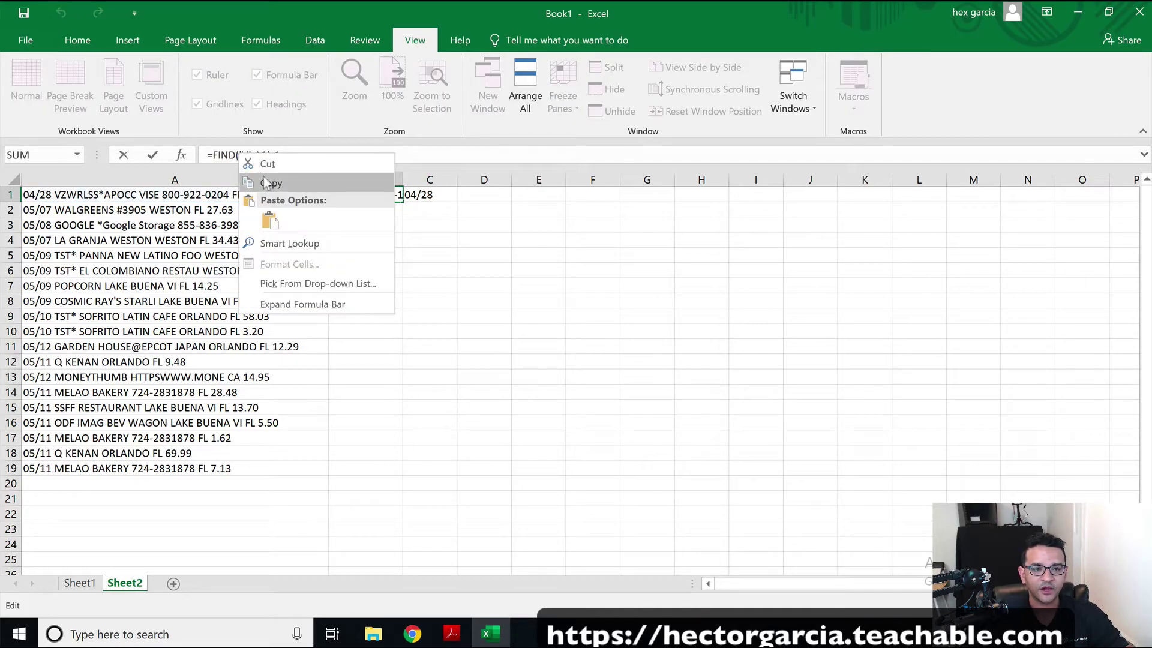
left_click(257, 165)
key("Escape")
Replace the B1 reference in C1's formula with the FIND expression, giving =LEFT(A1,FIND(" ",A1)-1).
left_click(426, 198)
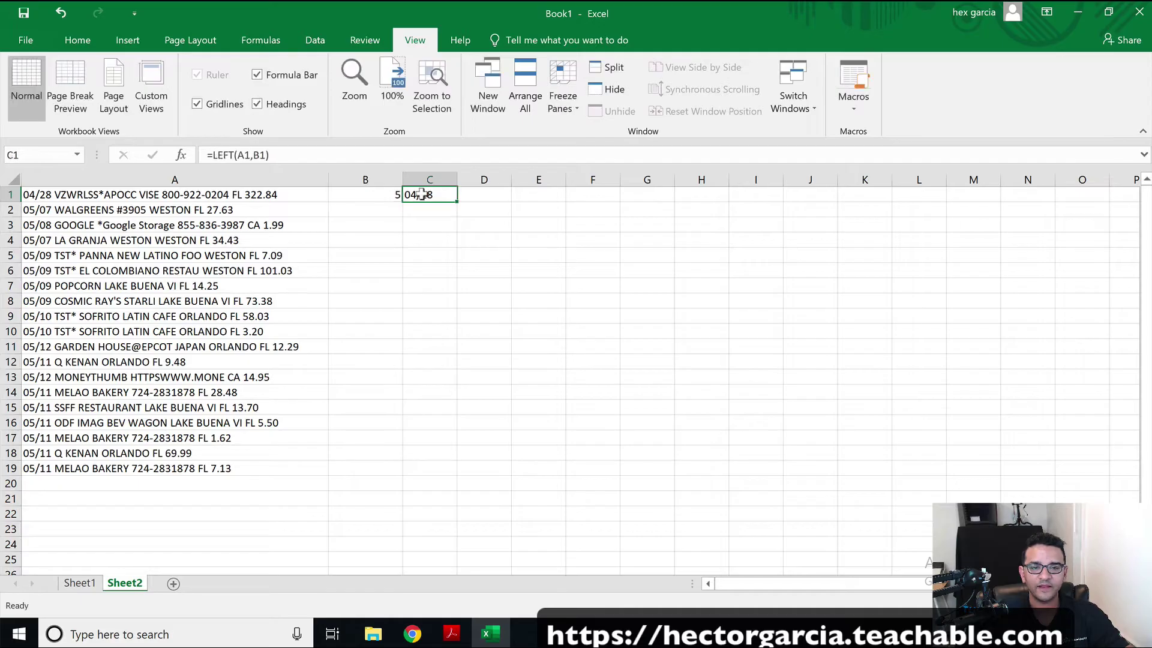
double_click(257, 155)
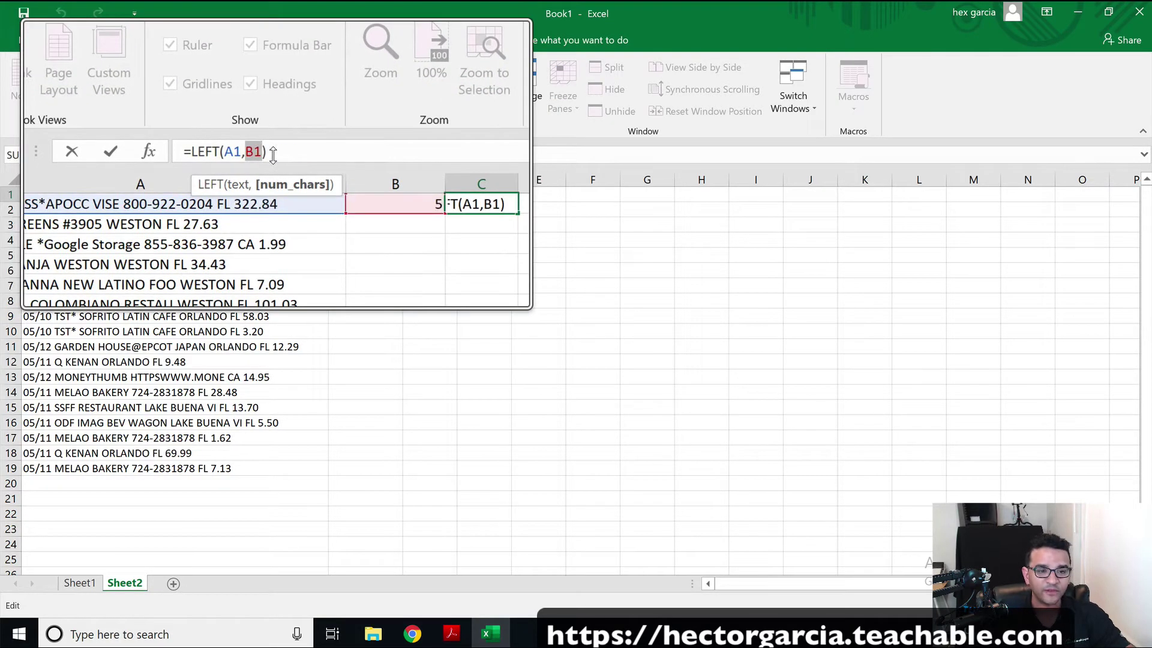
type("FIND(\" \",A1)-1")
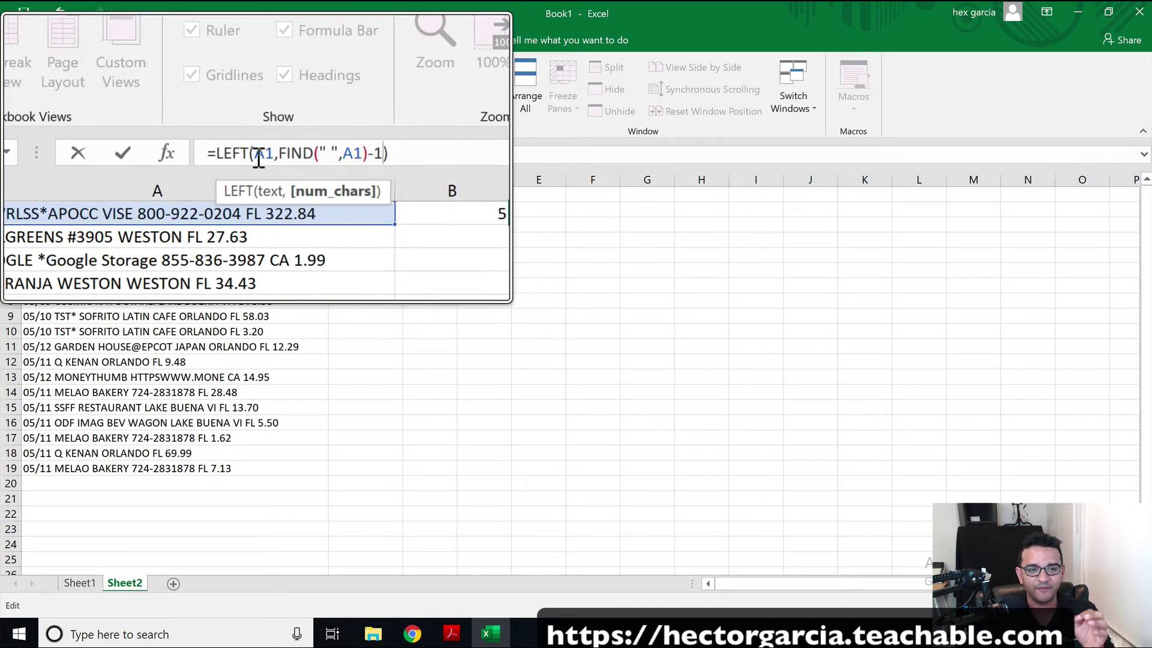
double_click(258, 155)
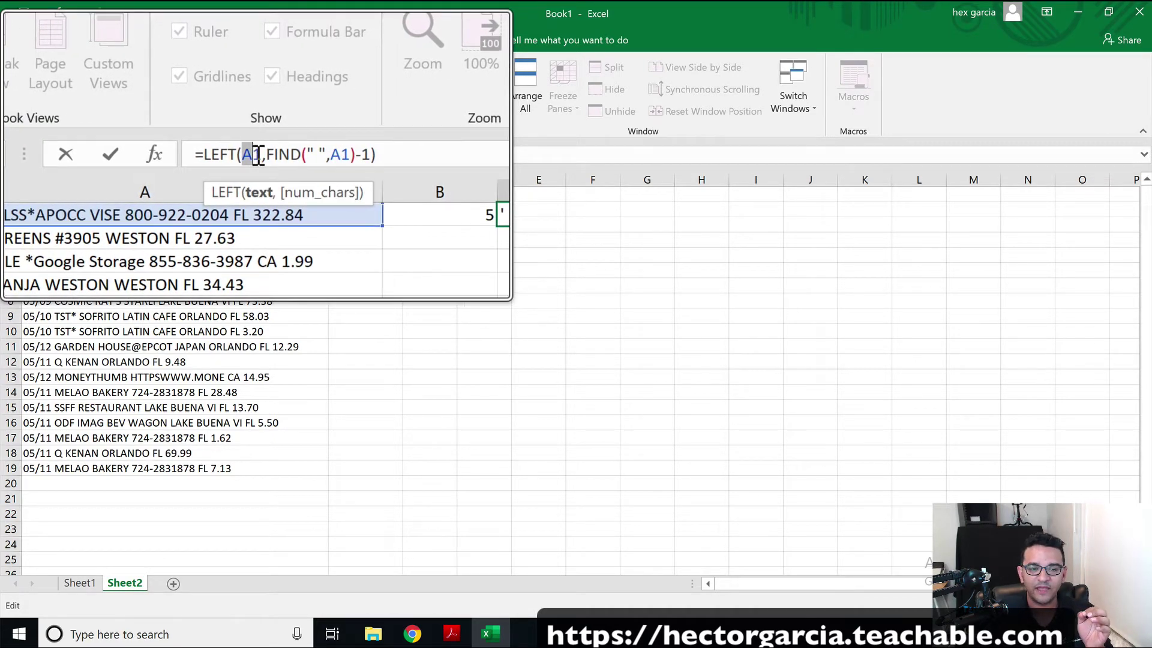
left_click_drag(258, 154, 303, 154)
left_click(313, 155)
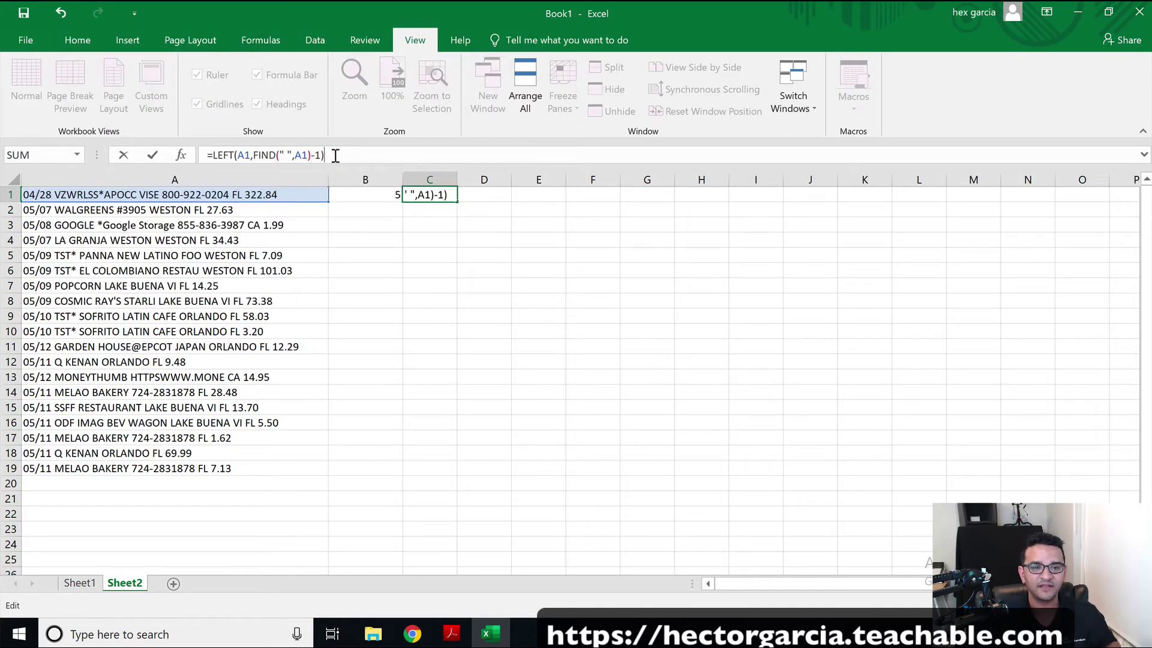
key("Return")
left_click(420, 195)
Delete helper column B, which holds the standalone FIND formula.
left_click(368, 179)
right_click(373, 180)
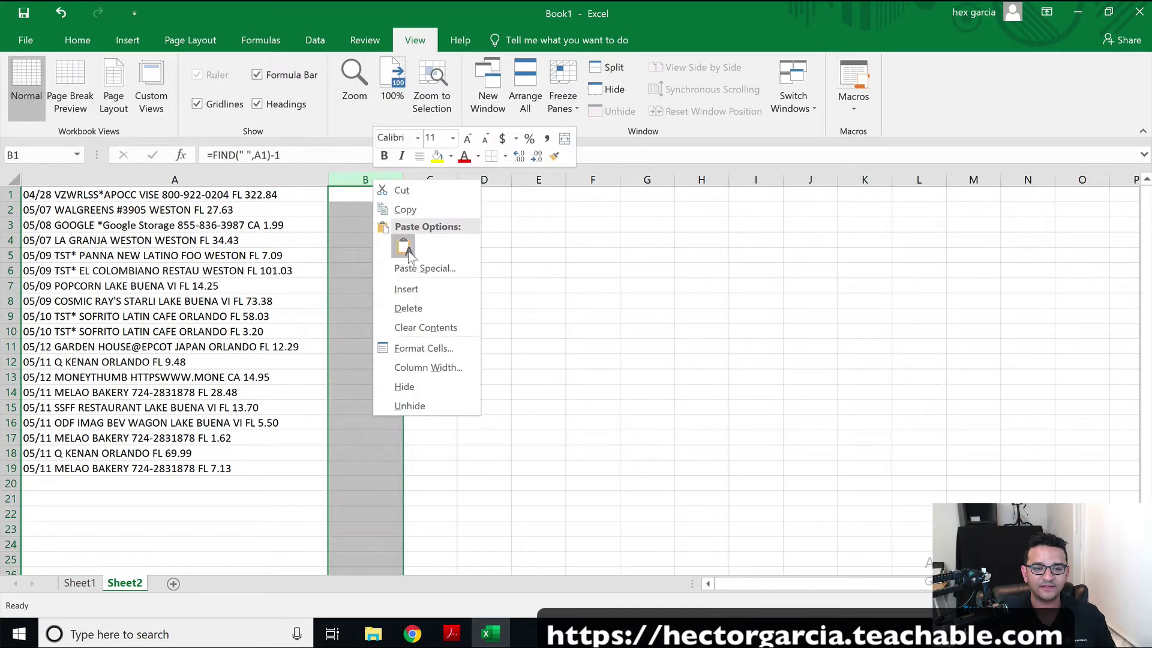
left_click(408, 308)
left_click(354, 240)
Fill the date formula in B1 down through B19 for all transactions.
left_click(345, 195)
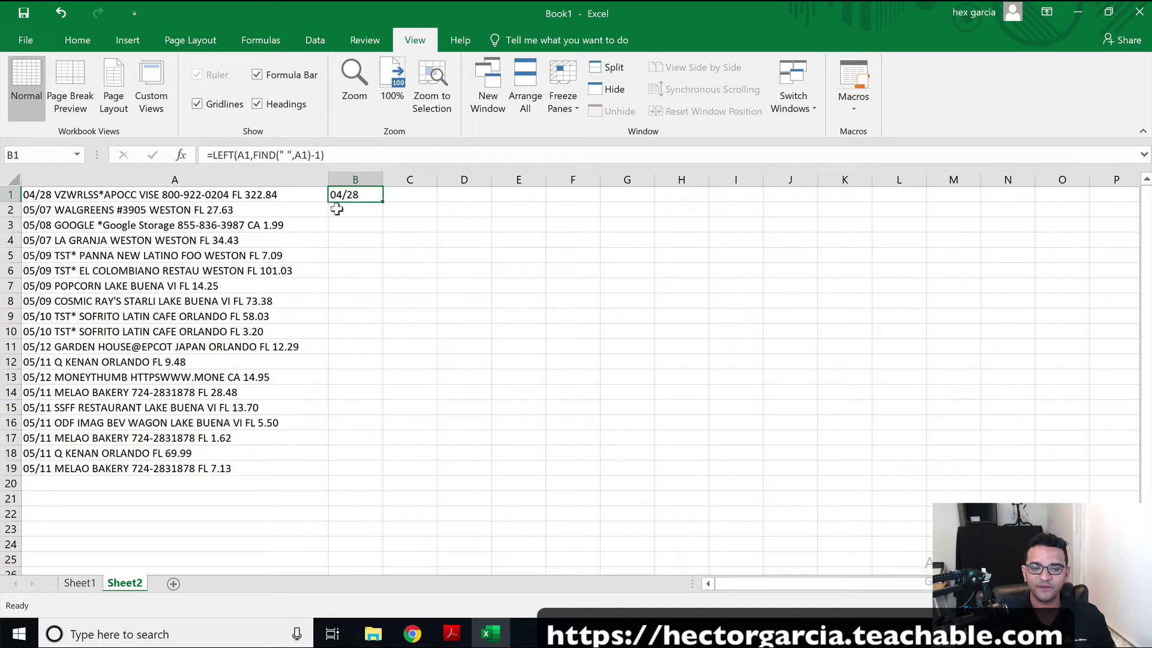
left_click_drag(377, 198, 385, 475)
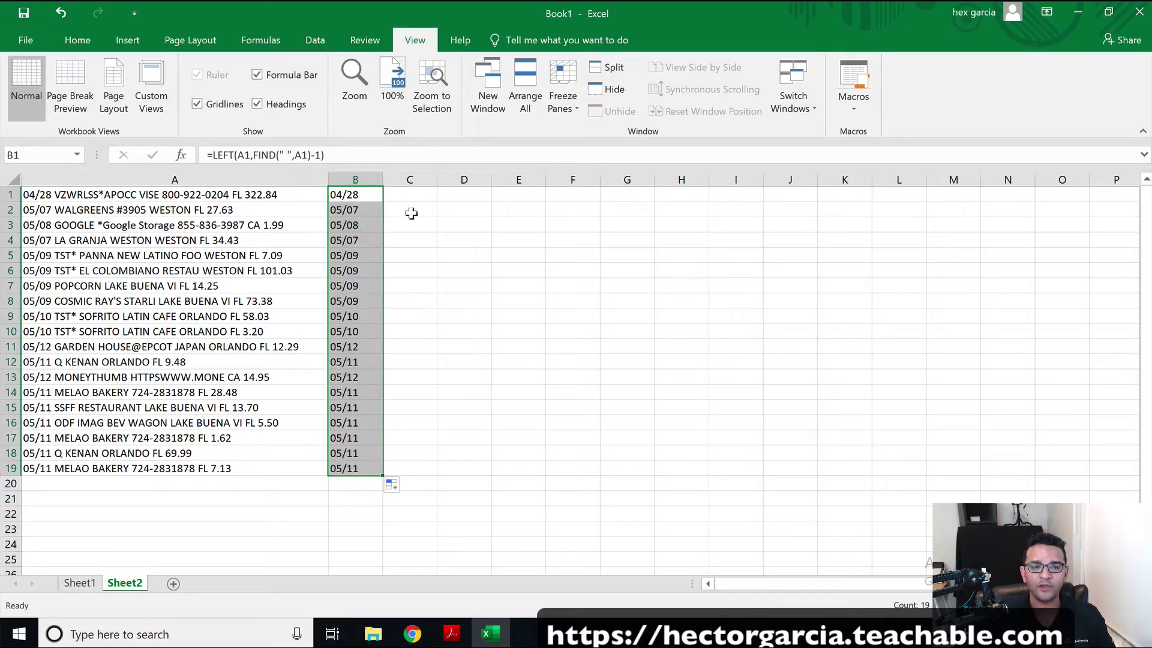
left_click(441, 226)
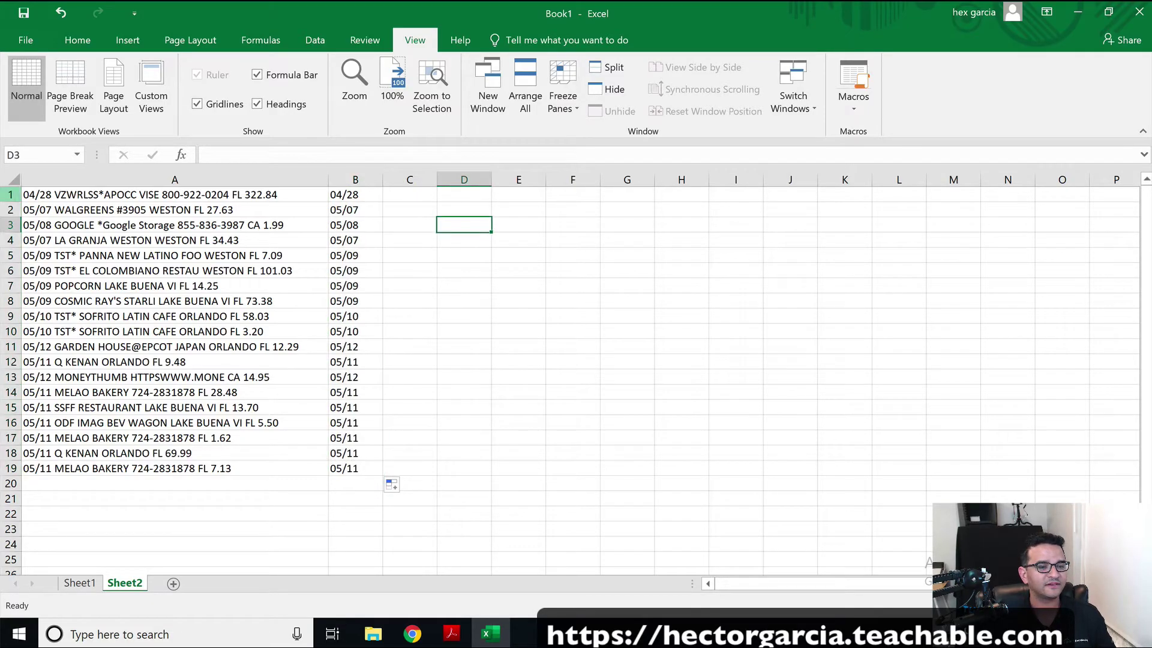
Insert a blank row above the first transaction.
left_click(10, 194)
right_click(10, 195)
left_click(24, 296)
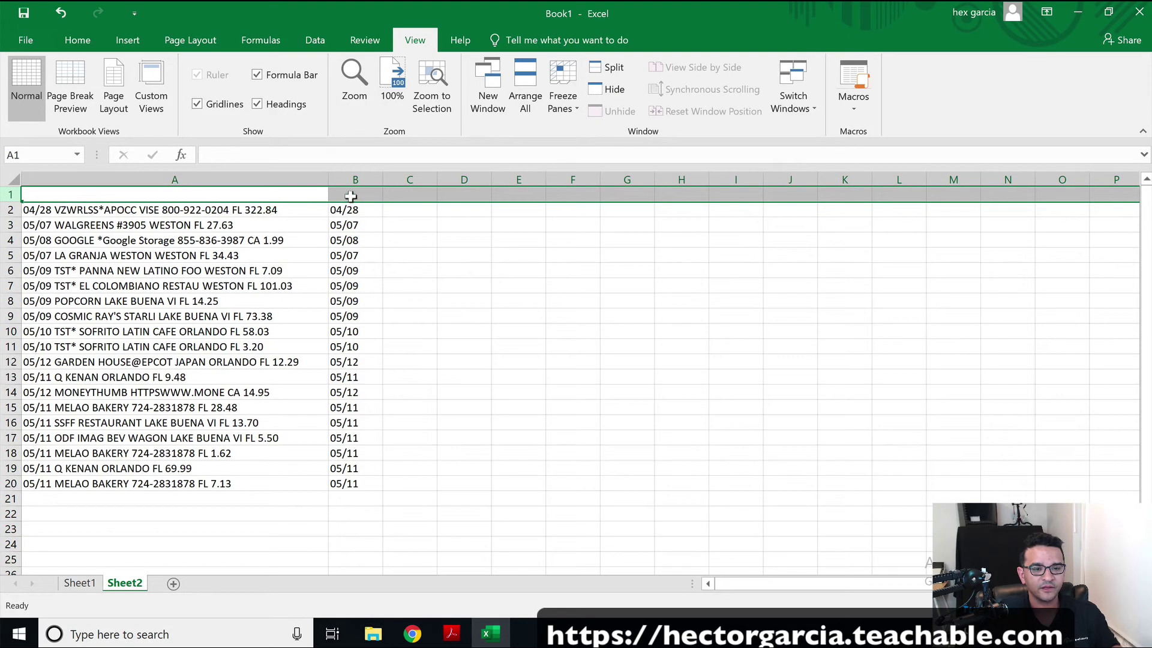
Enter the headings Date in B1 and Description in C1, and widen column C to fit long descriptions.
left_click(352, 191)
type("Date")
key("Tab")
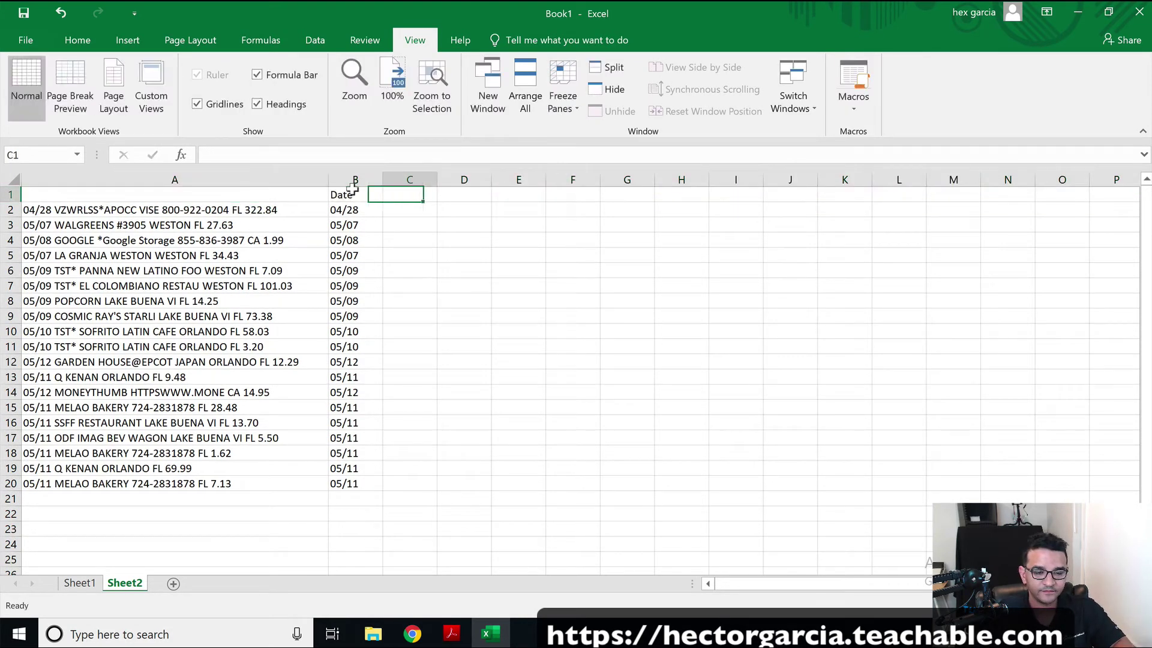
type("Description")
key("Return")
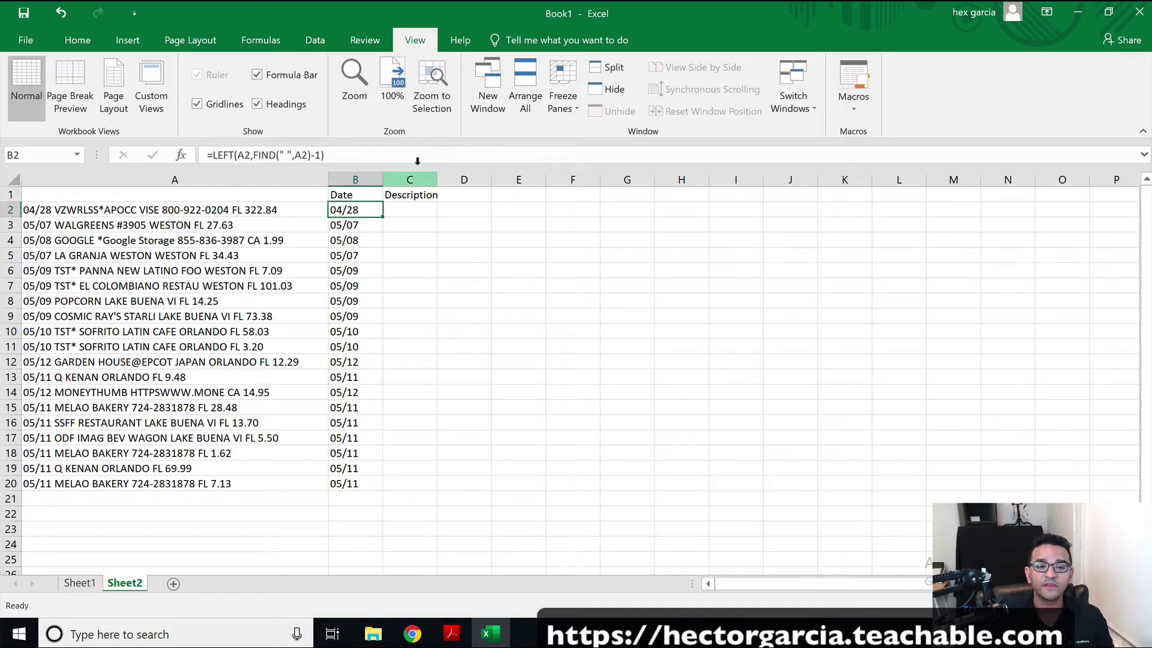
left_click_drag(436, 179, 589, 180)
left_click(459, 204)
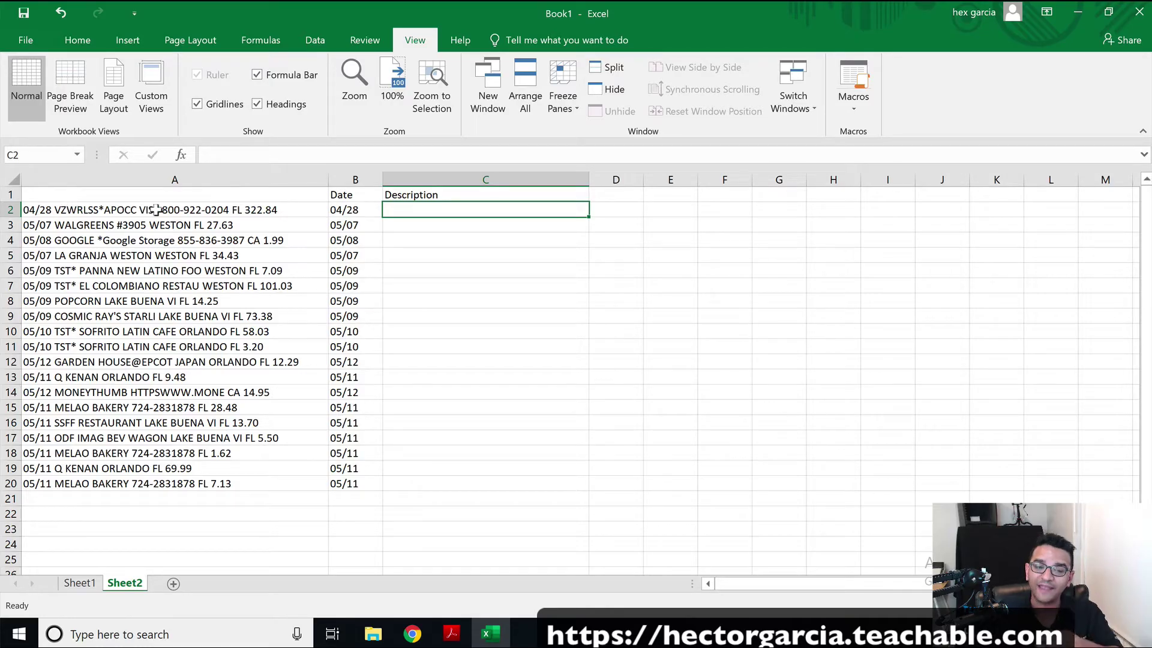
Review the FIND part of B2's date formula and enter =RIGHT(A2,5) in C2.
left_click(351, 210)
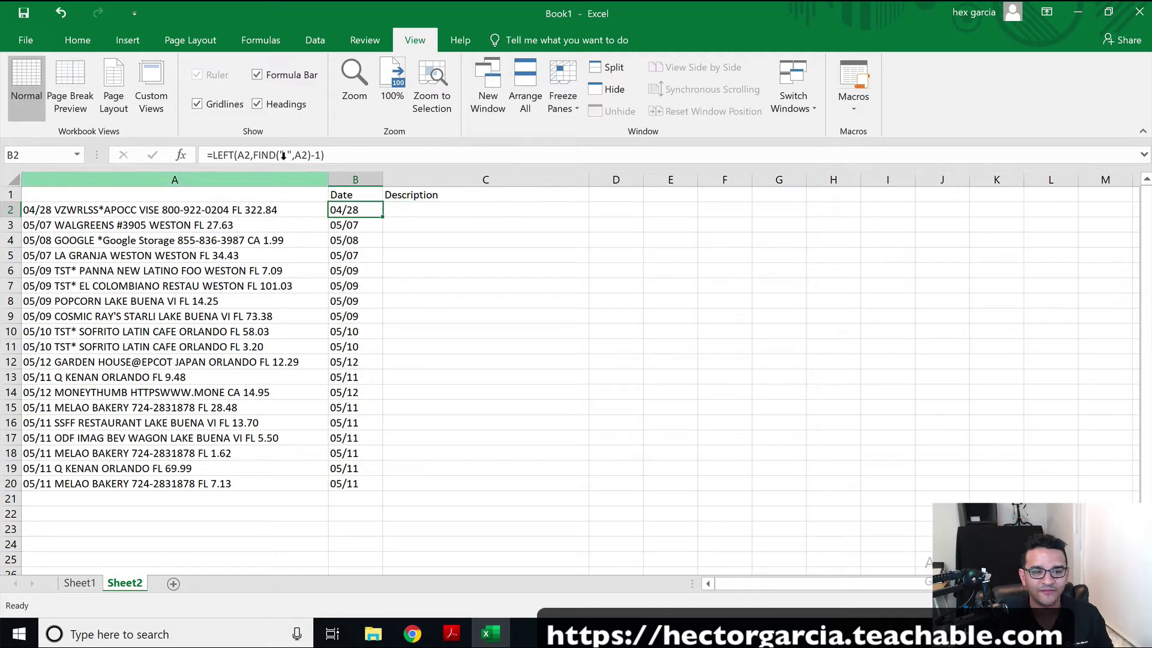
left_click_drag(253, 155, 330, 157)
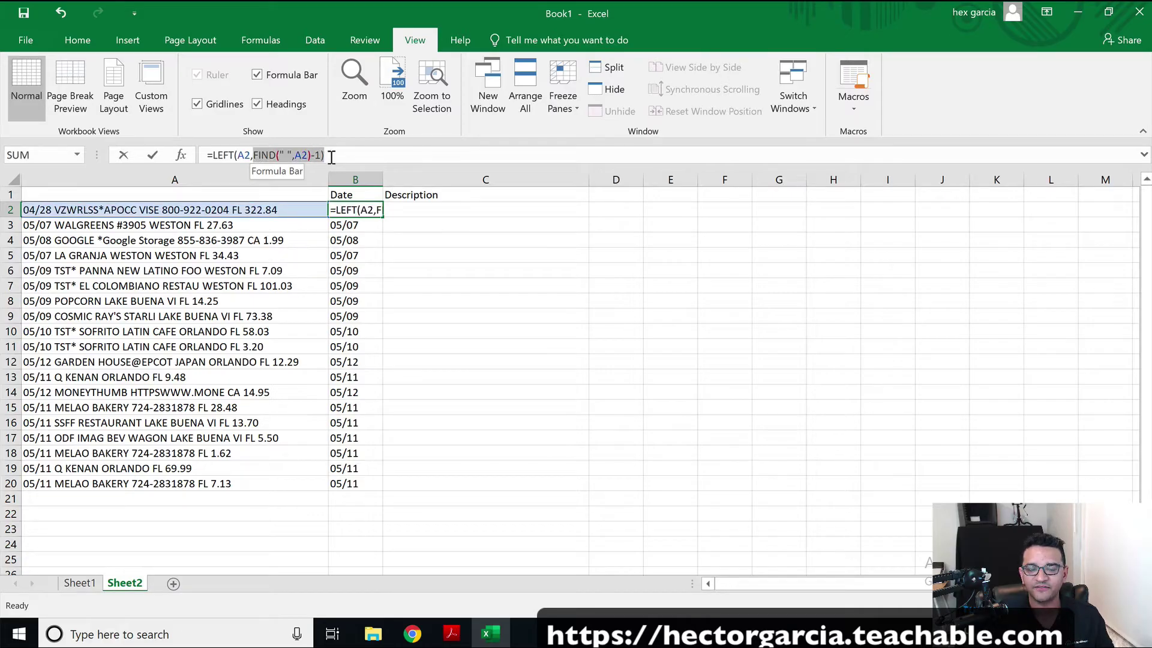
left_click(329, 156)
left_click(432, 205)
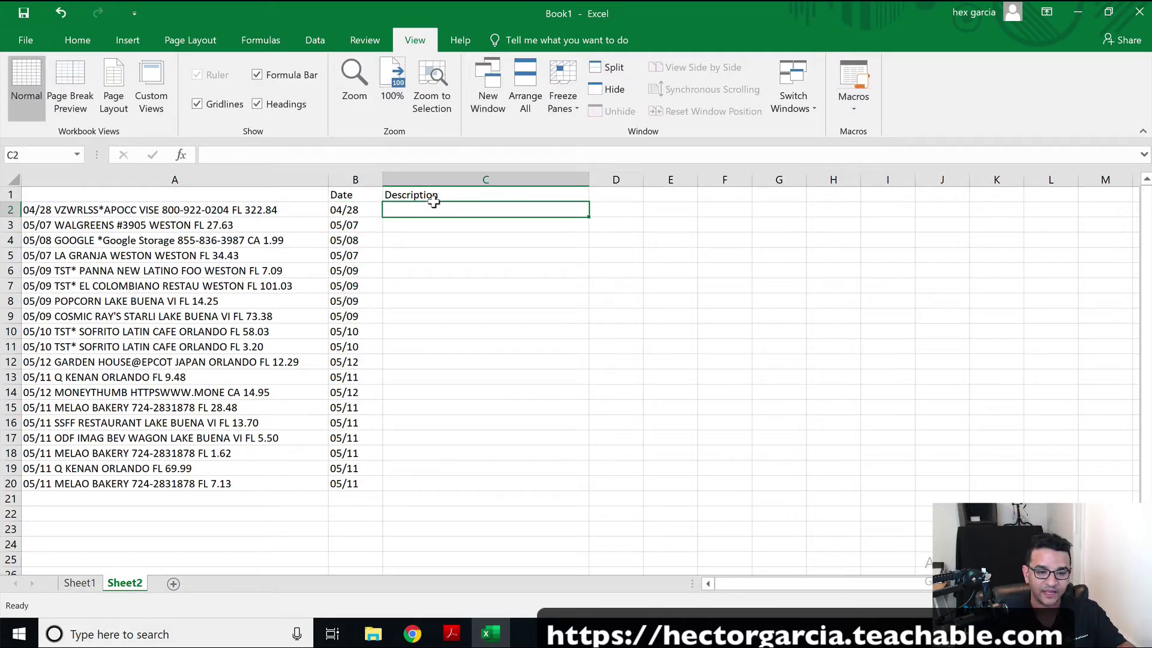
type("=right")
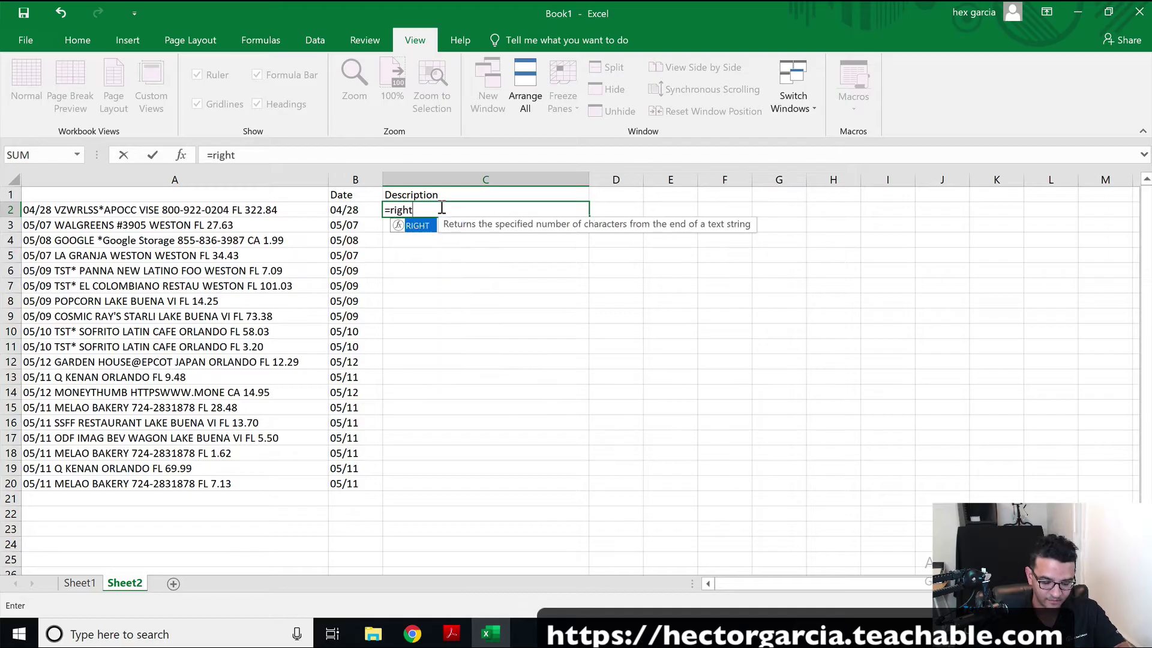
type("(")
left_click(159, 204)
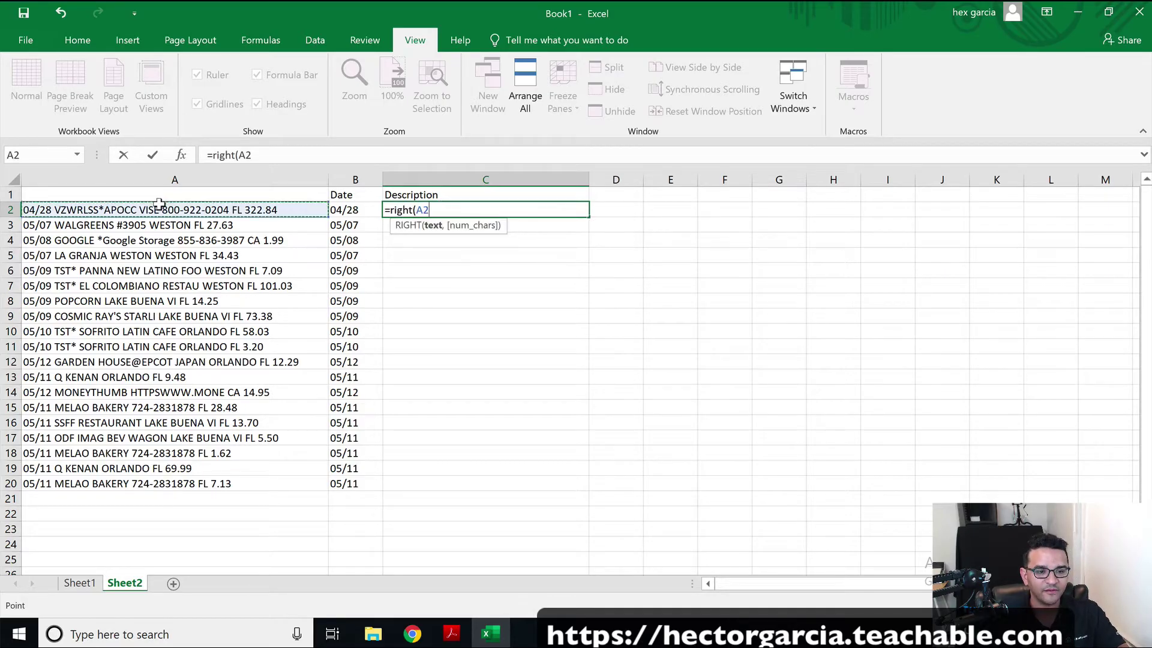
type(",")
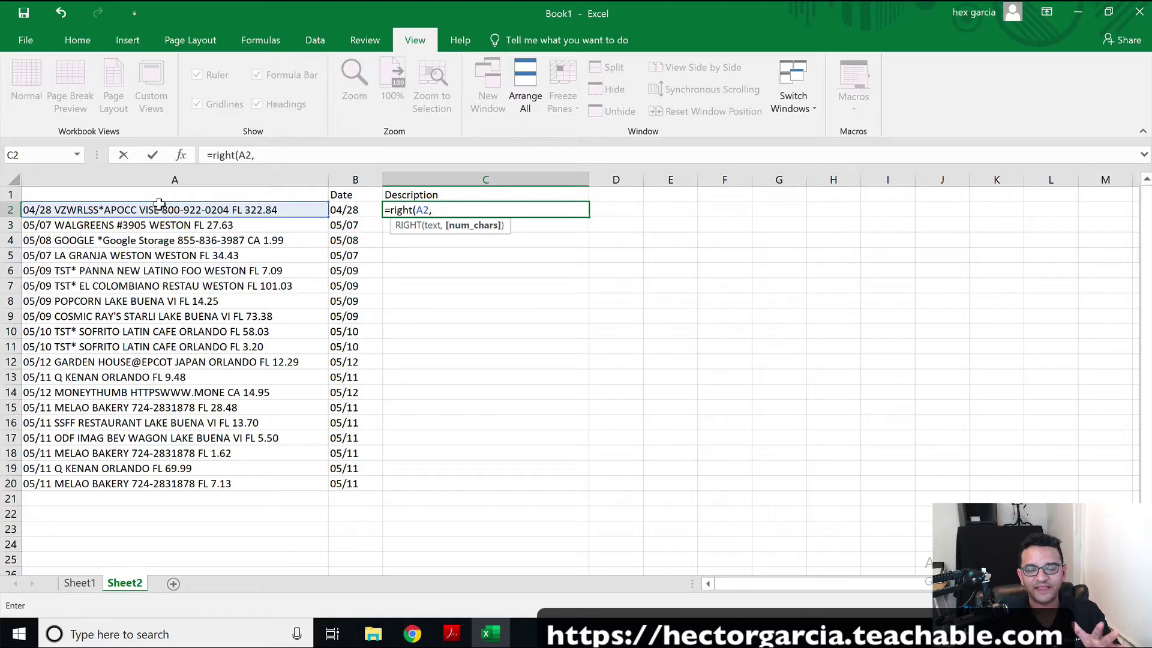
type("5")
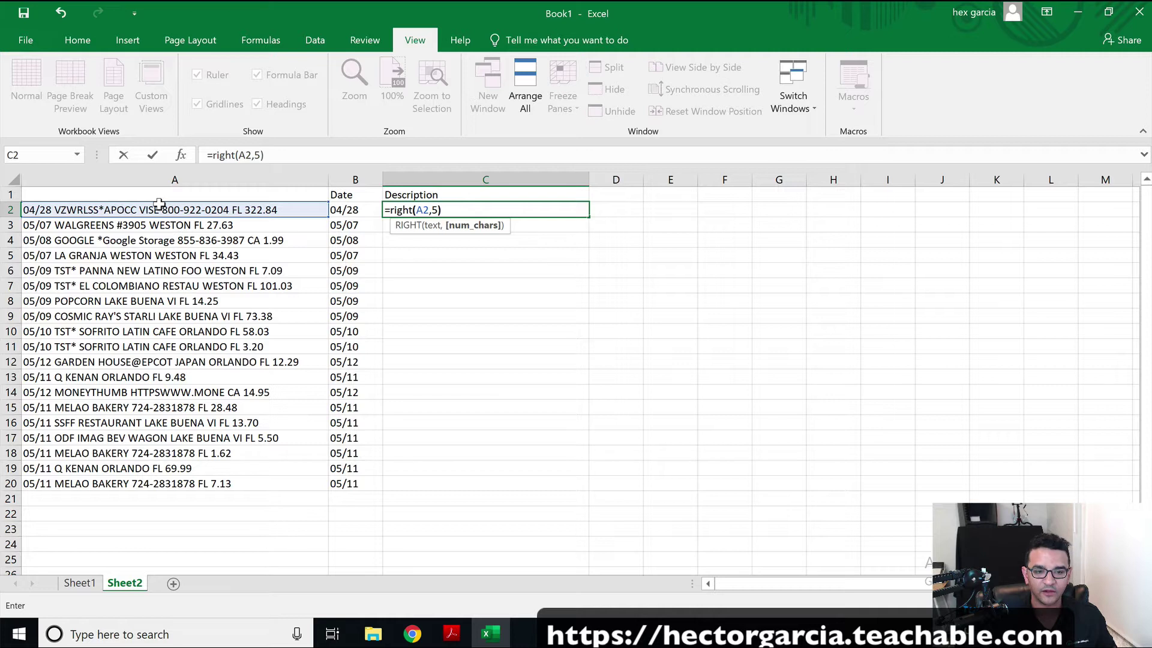
type(")")
key("Return")
Examine the RIGHT formula in C2 and the text it extracts from the transaction.
left_click(397, 197)
left_click(416, 207)
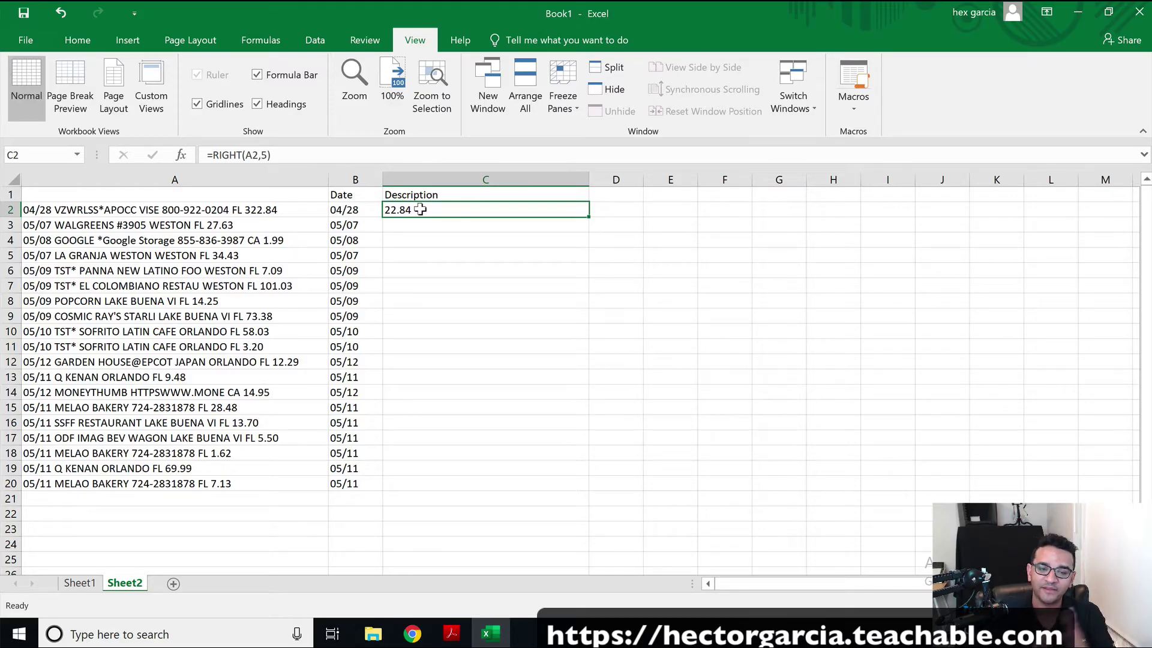
left_click(264, 154)
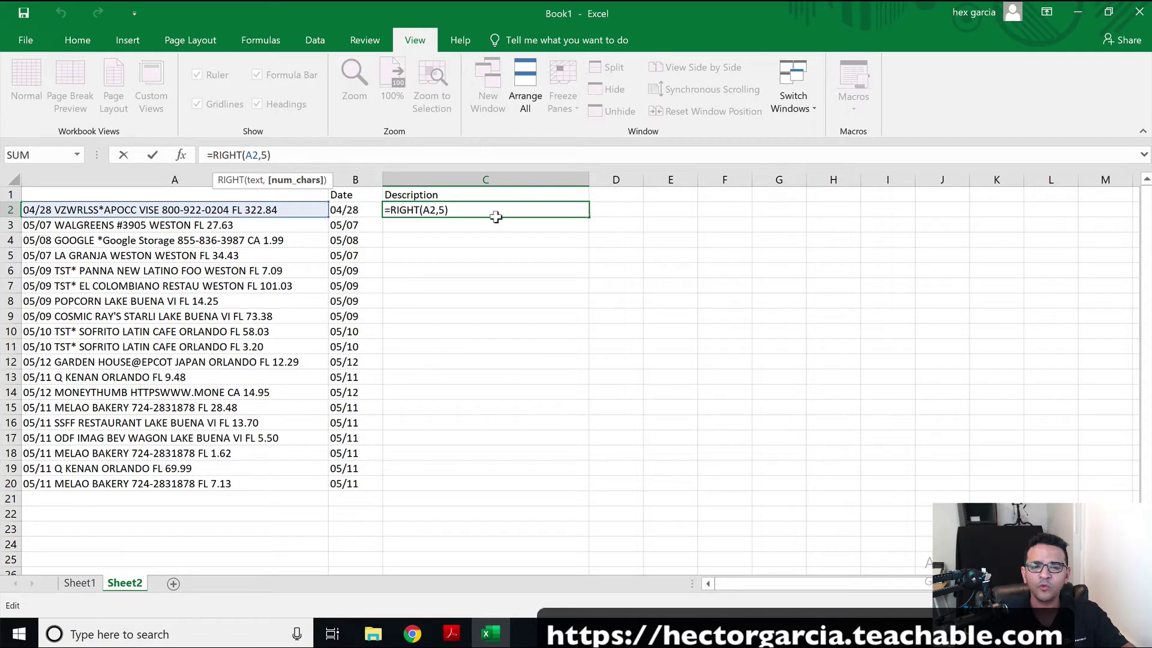
key("Escape")
left_click(618, 210)
left_click(465, 206)
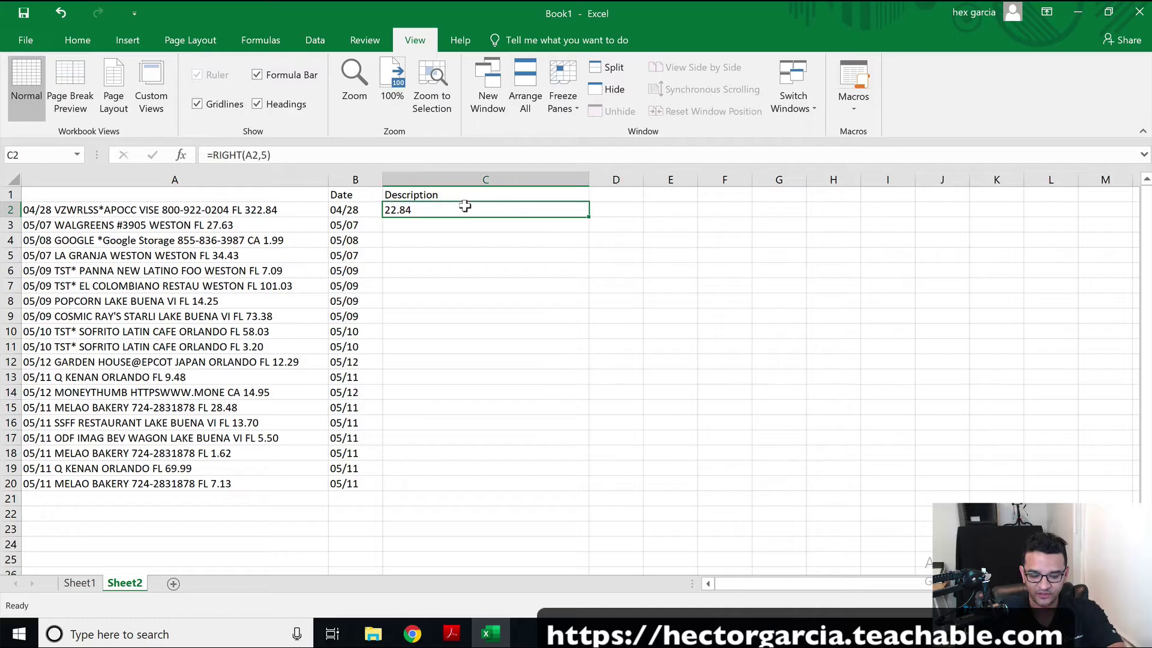
Enter =LEN(A2) in D2 to count the characters in the first transaction text.
left_click(599, 202)
type("=")
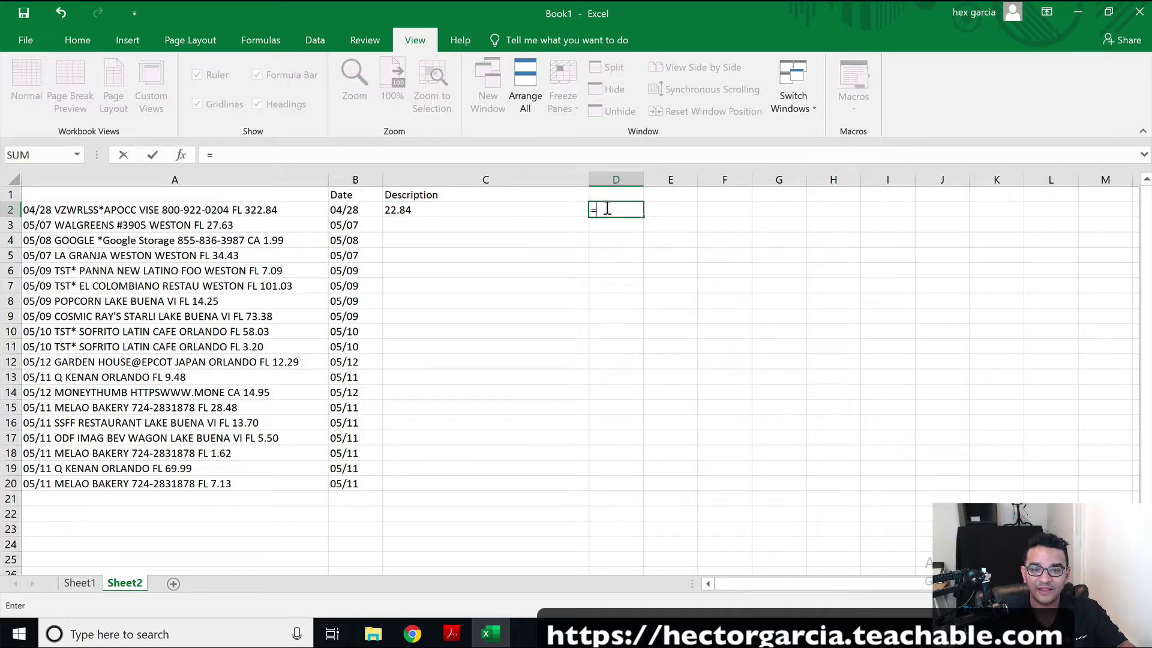
type("LEN(")
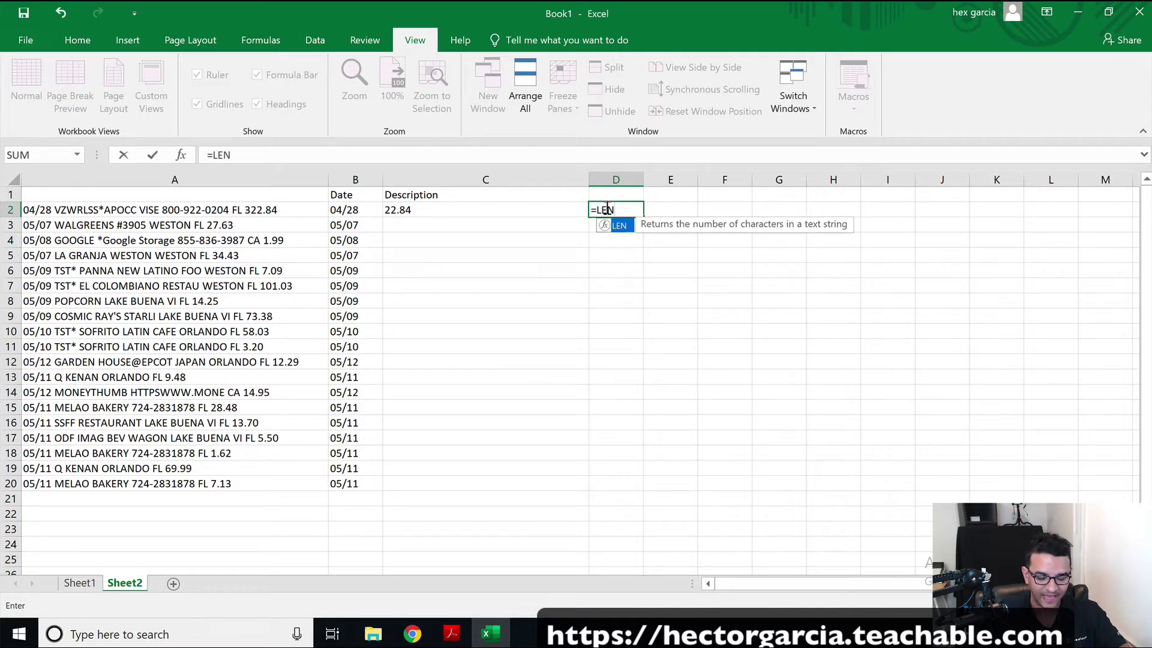
left_click(231, 207)
left_click(259, 154)
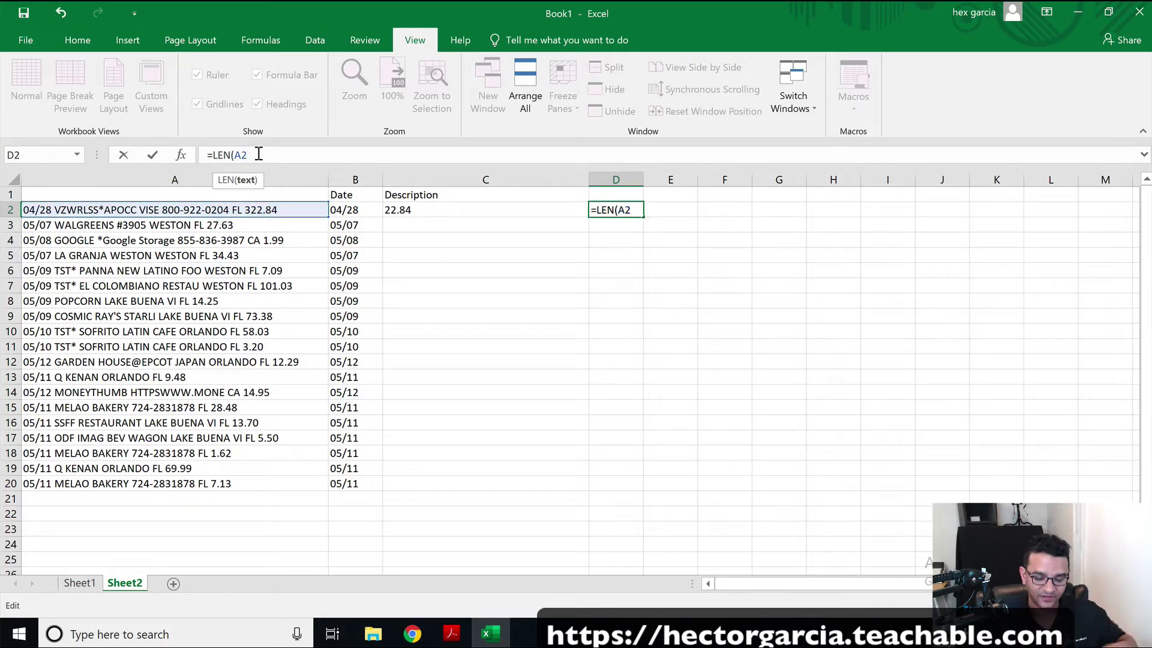
type(")")
key("Return")
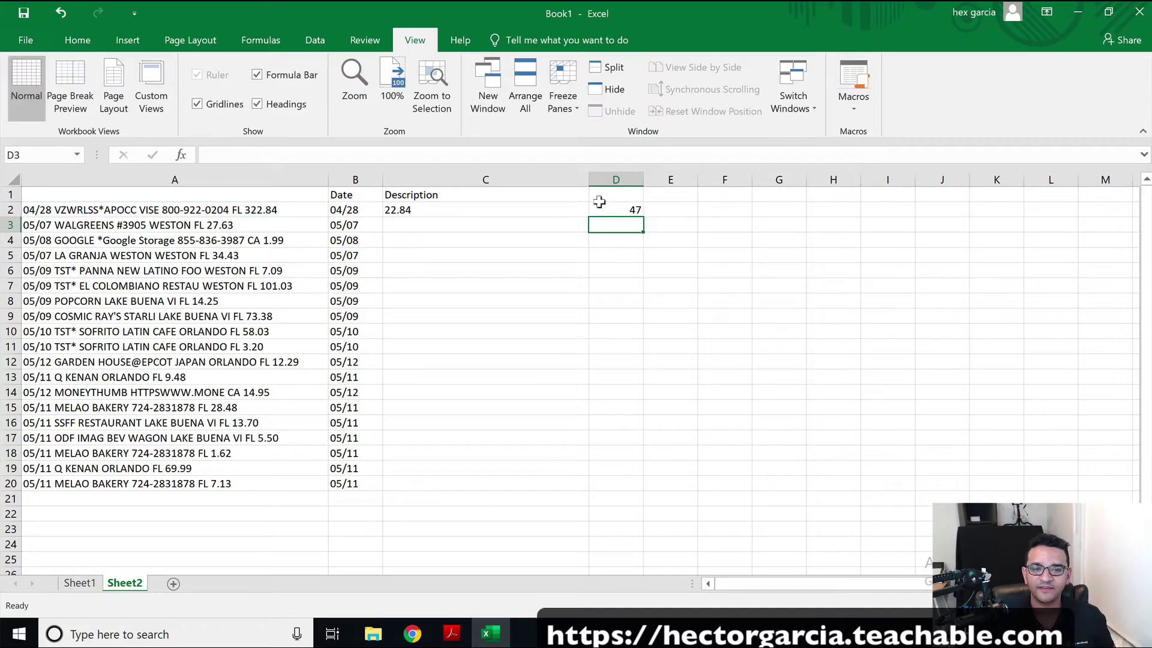
left_click(632, 208)
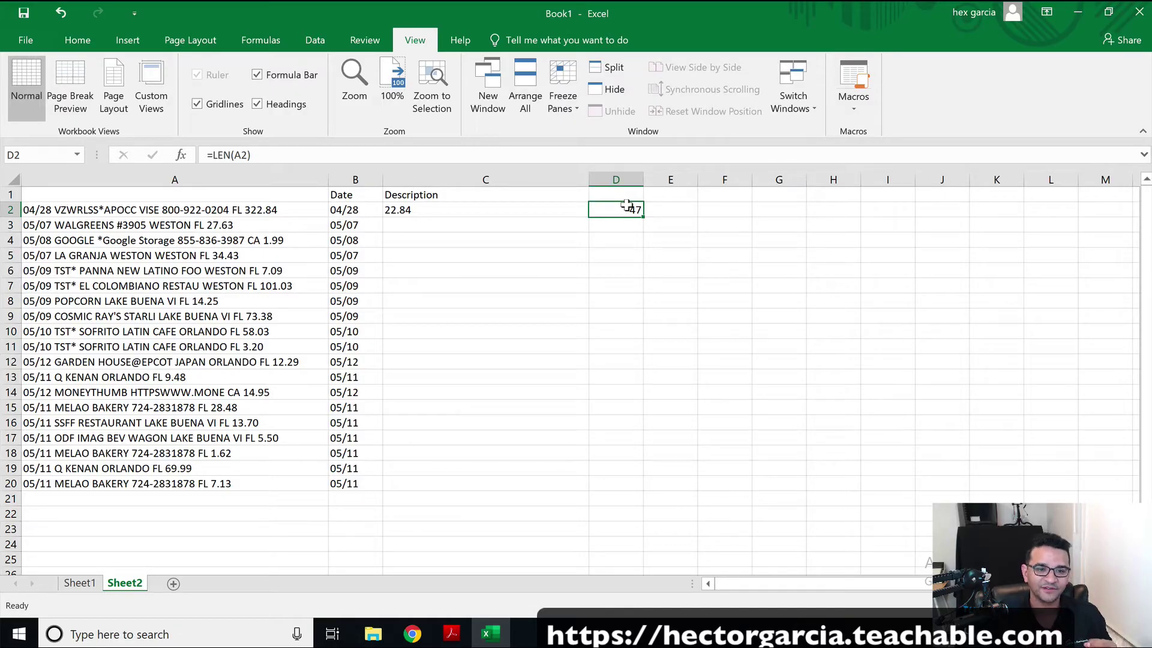
Replace the 5 in C2's formula with the LEN function so that it reads =RIGHT(A2,LEN(A2)).
left_click(345, 208)
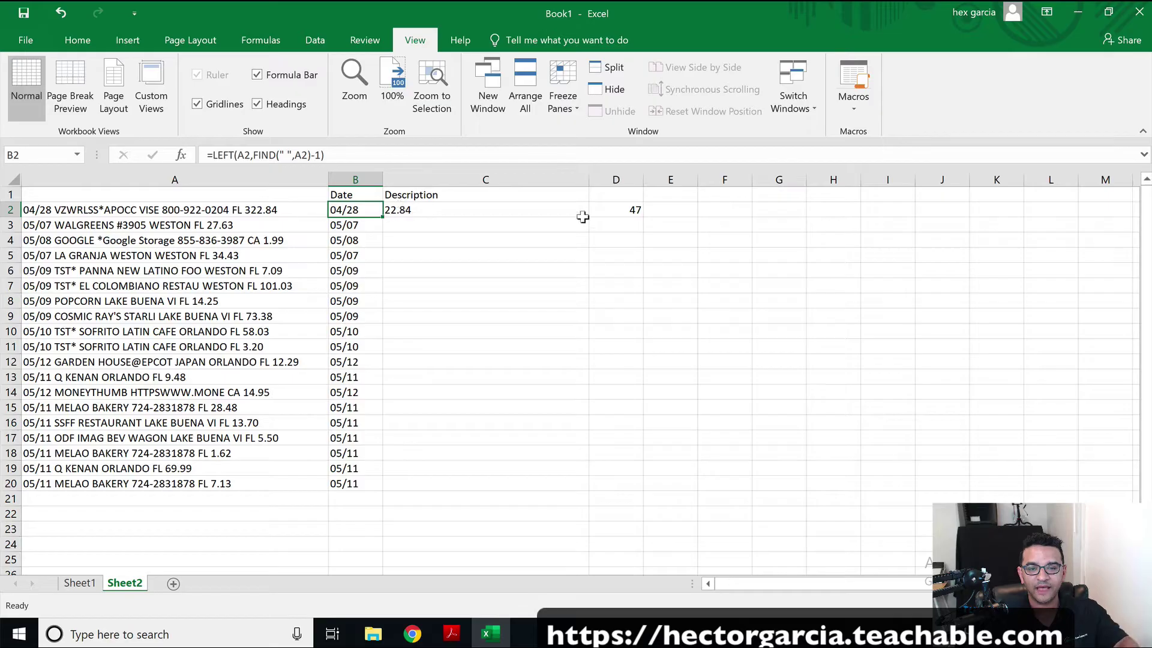
left_click(621, 209)
left_click(433, 209)
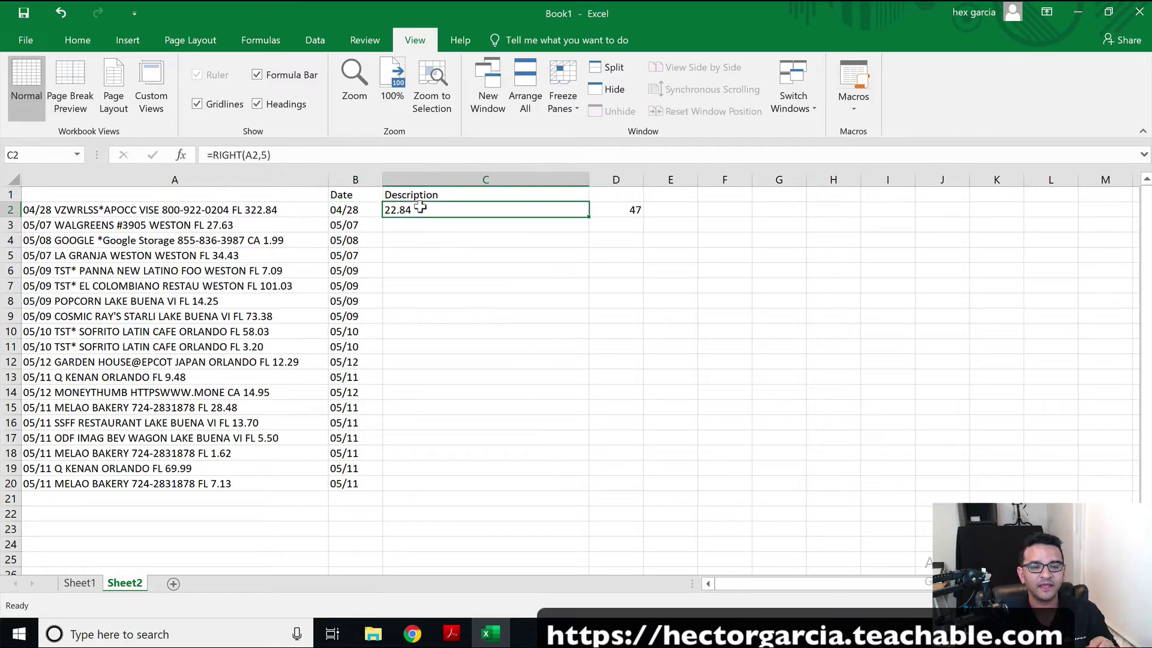
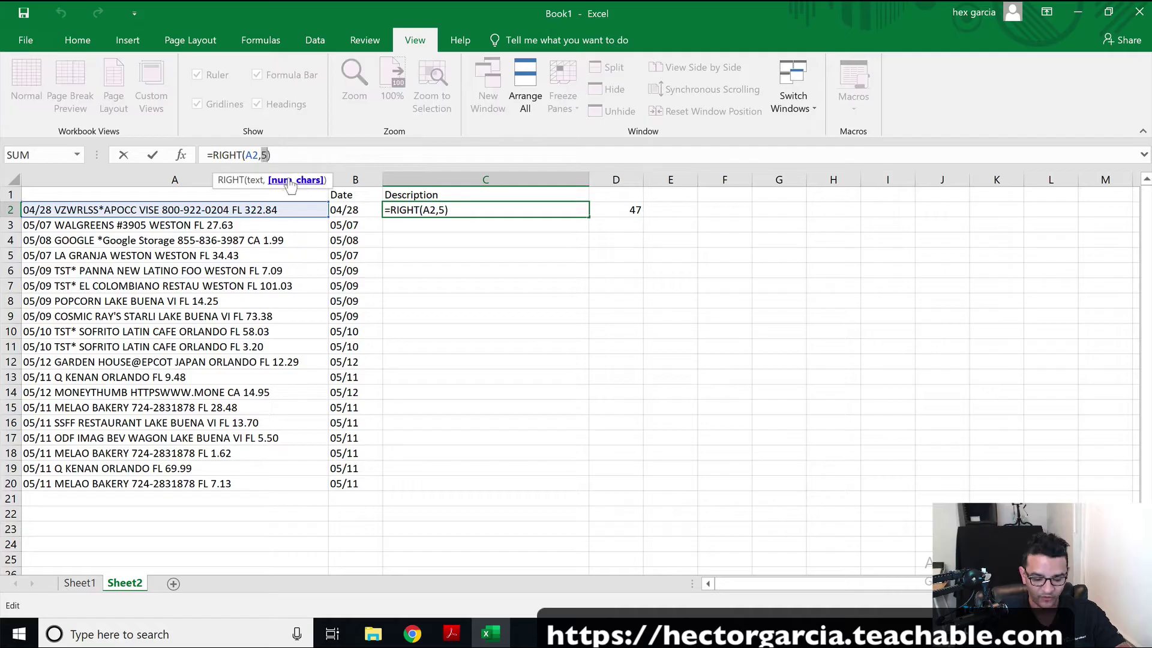
key("BackSpace")
type("=LEN(A2)")
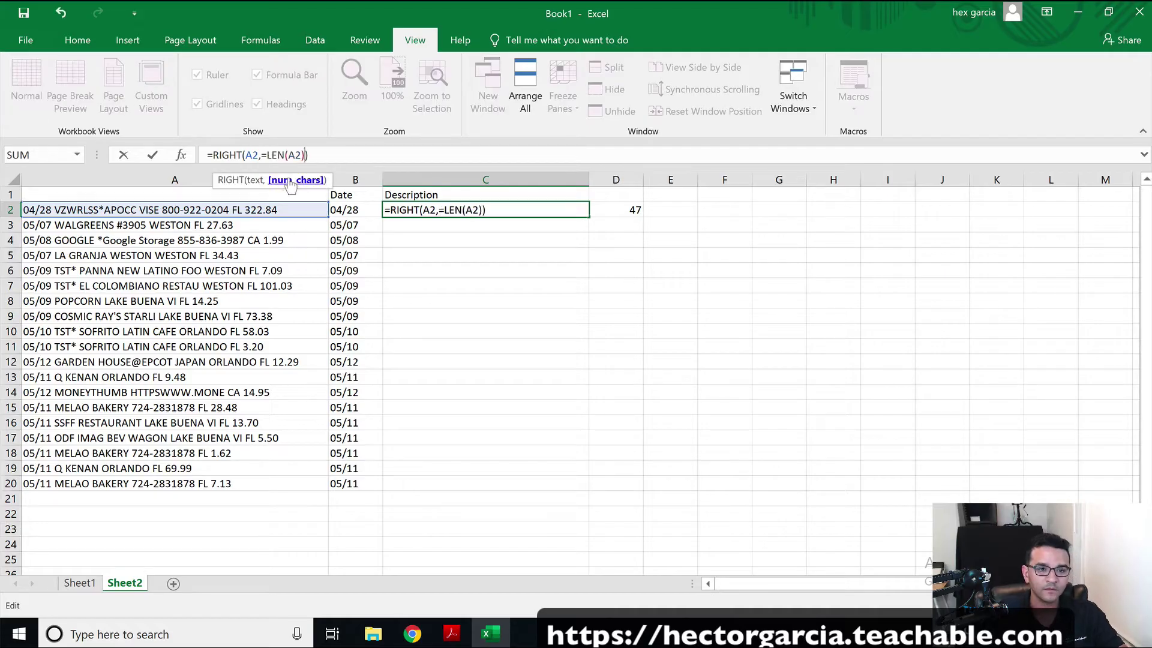
left_click(270, 156)
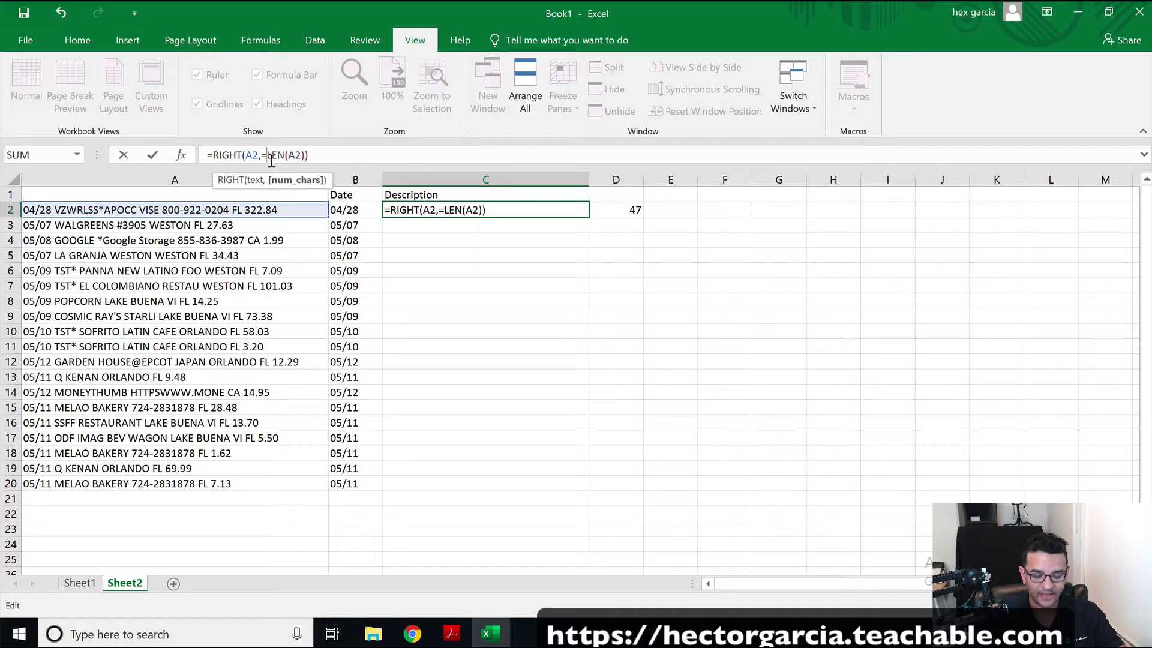
key("BackSpace")
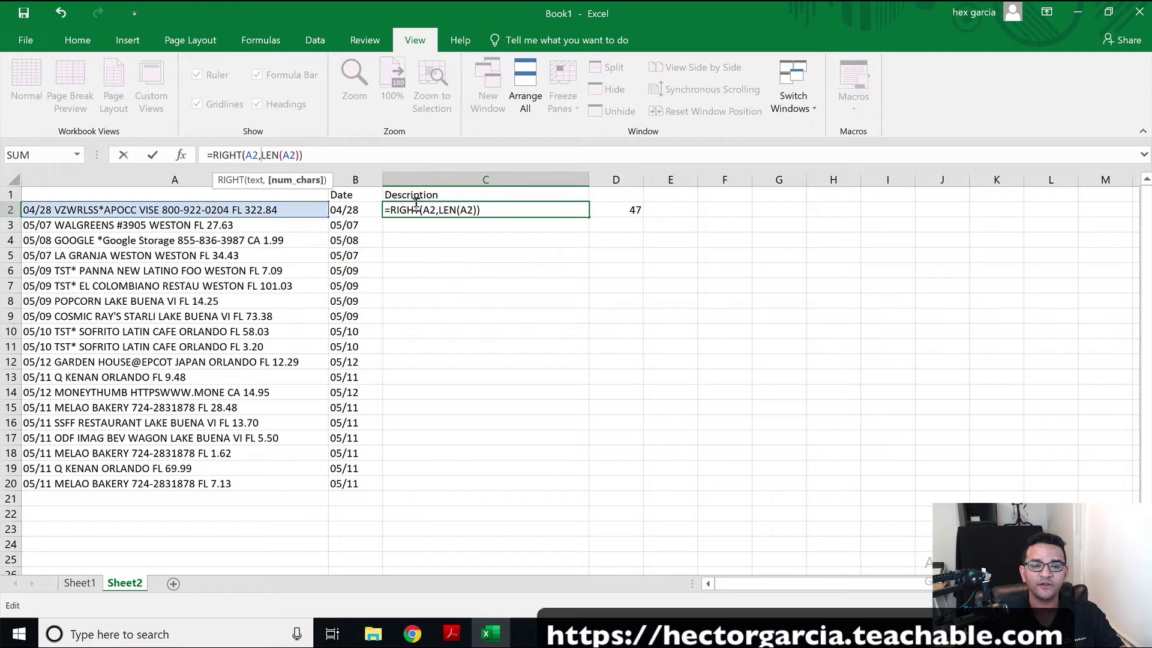
key("super+plus")
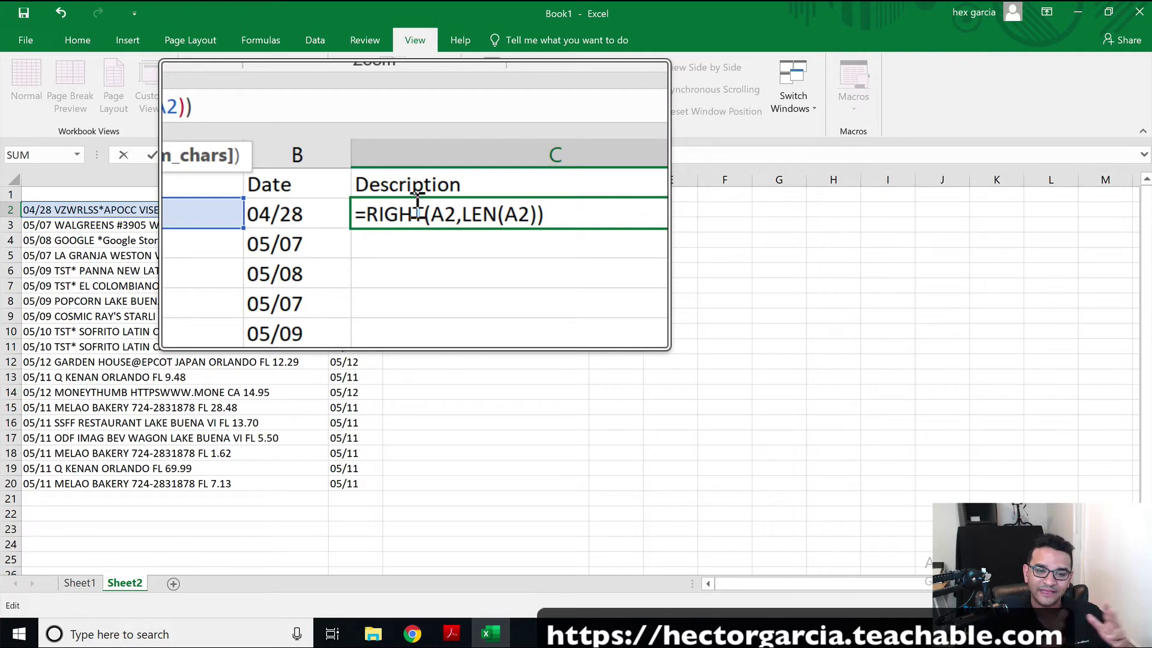
key("Return")
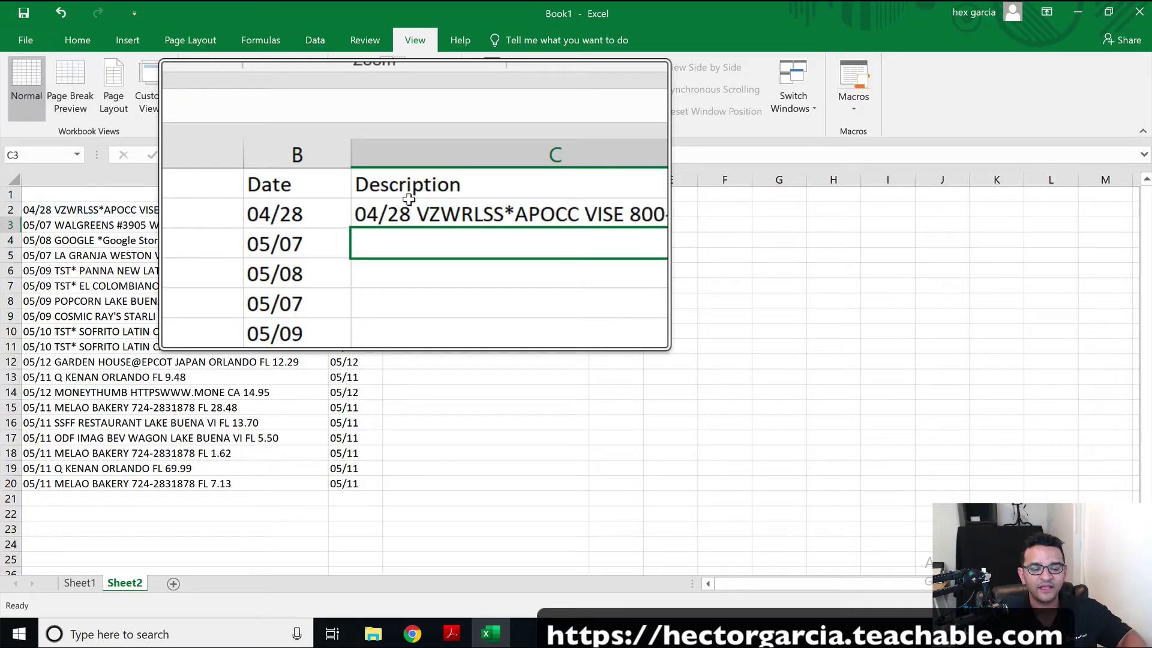
key("super+Escape")
Copy the FIND(" ",A2)-1 part of the date formula in B2 without changing that cell.
left_click(463, 207)
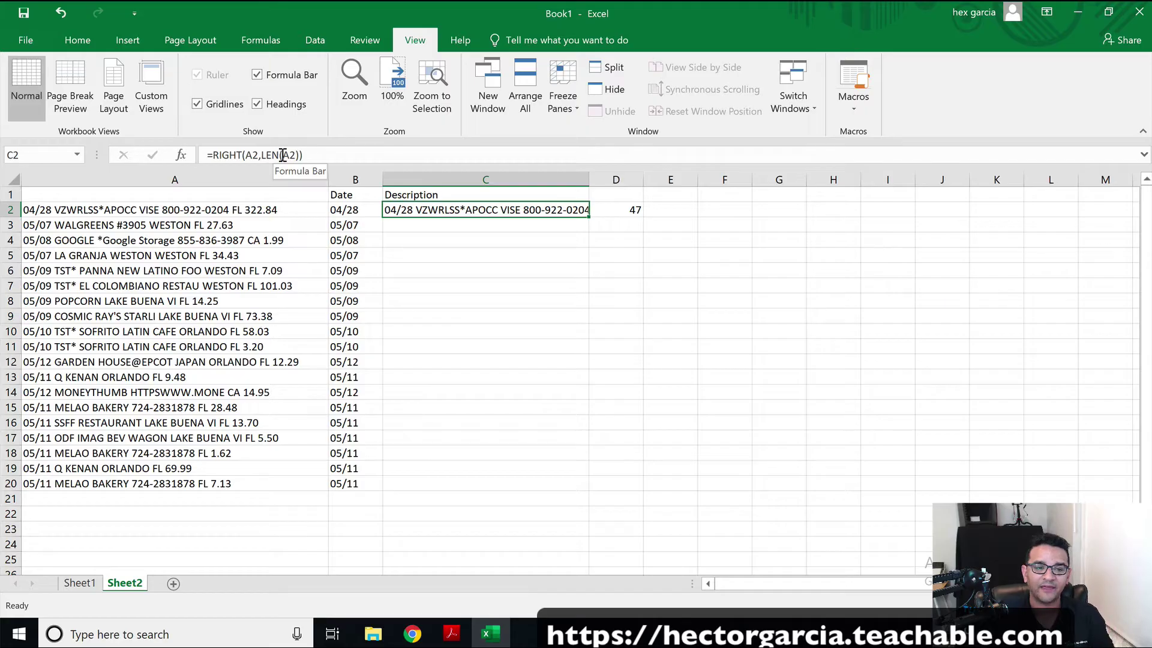
left_click(351, 206)
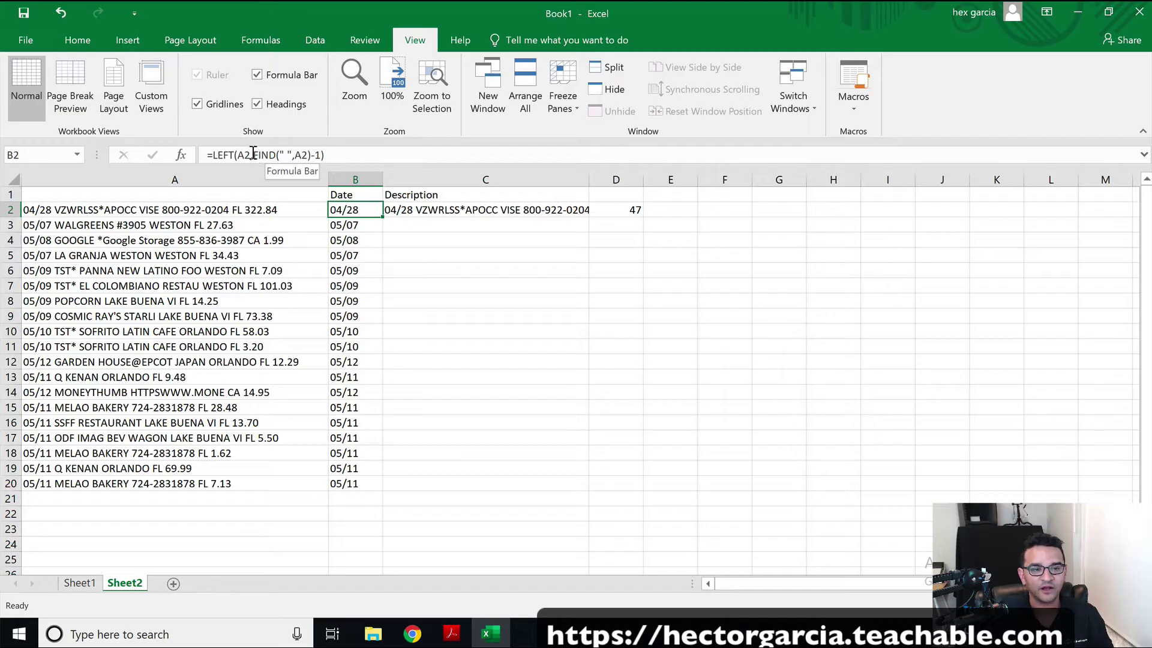
left_click_drag(254, 155, 323, 155)
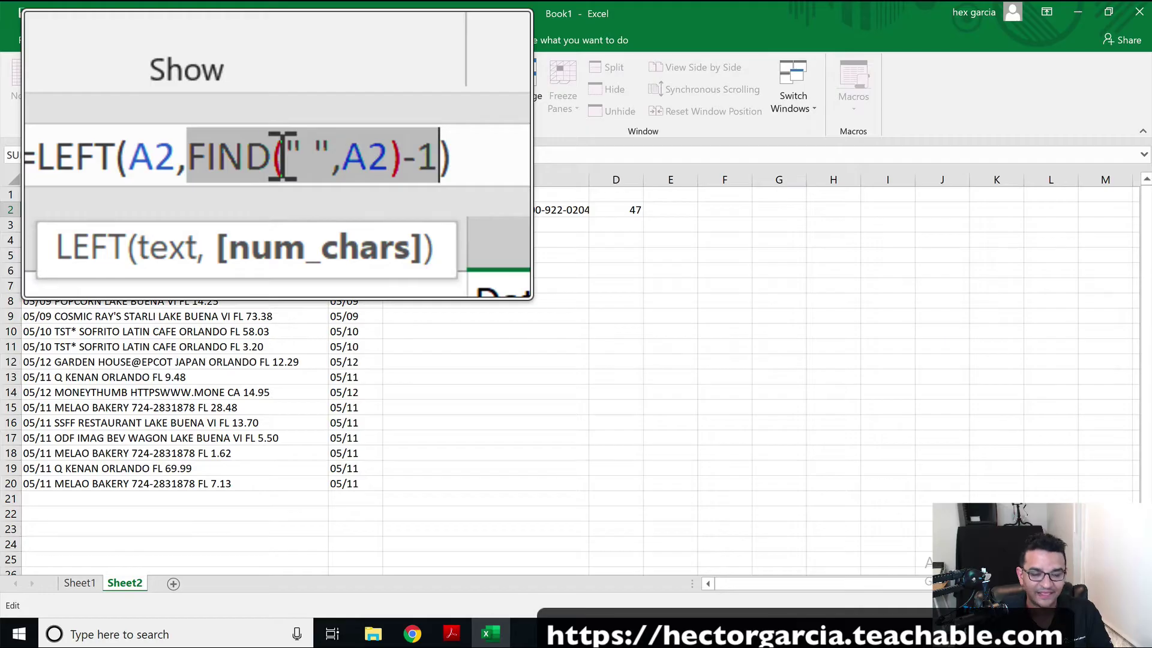
key("Escape")
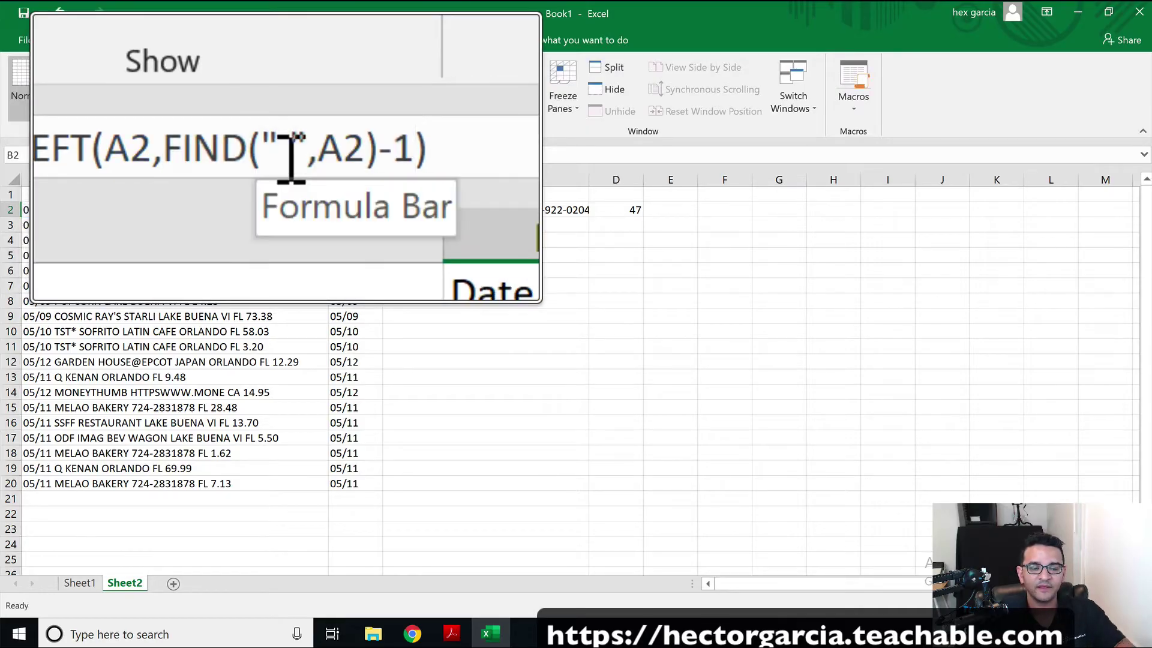
Subtract the copied FIND part from the length in C2, making the formula =RIGHT(A2,LEN(A2) - FIND(" ",A2)-1).
left_click(442, 208)
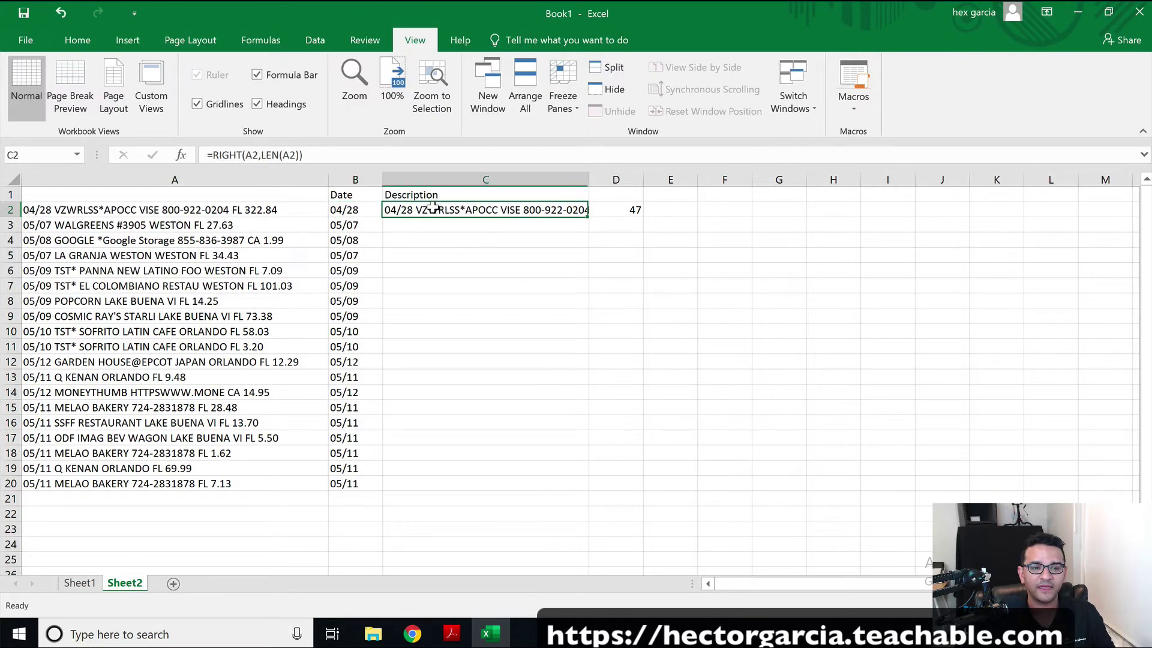
left_click(267, 155)
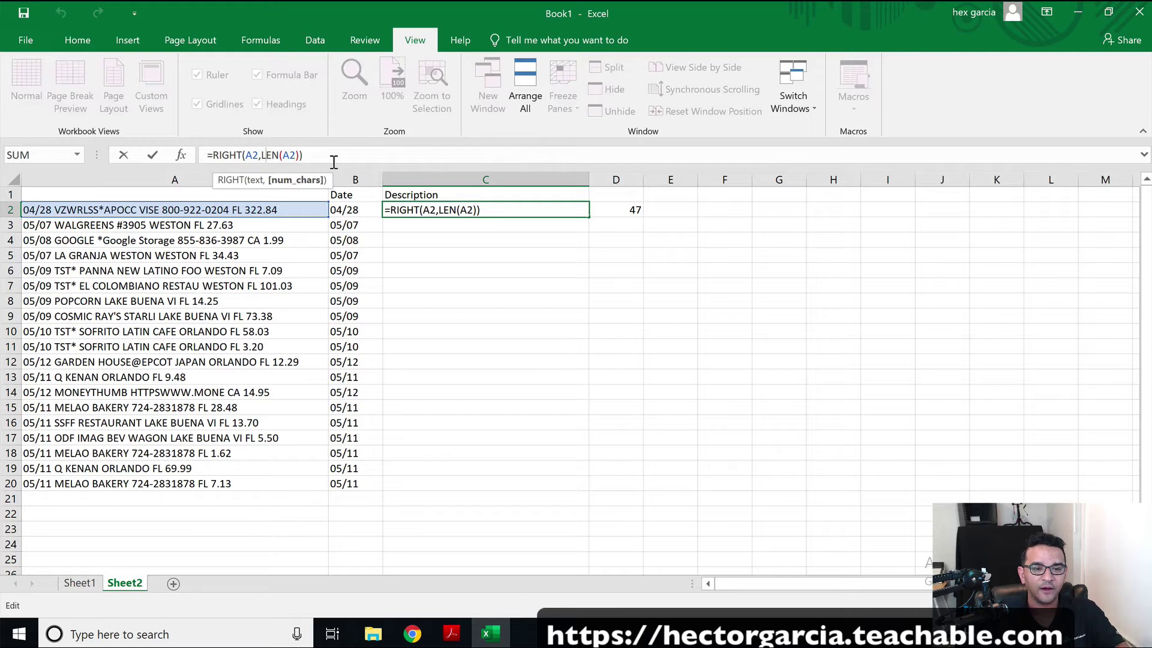
key("Right")
key("Right")
key("Right")
key("Right")
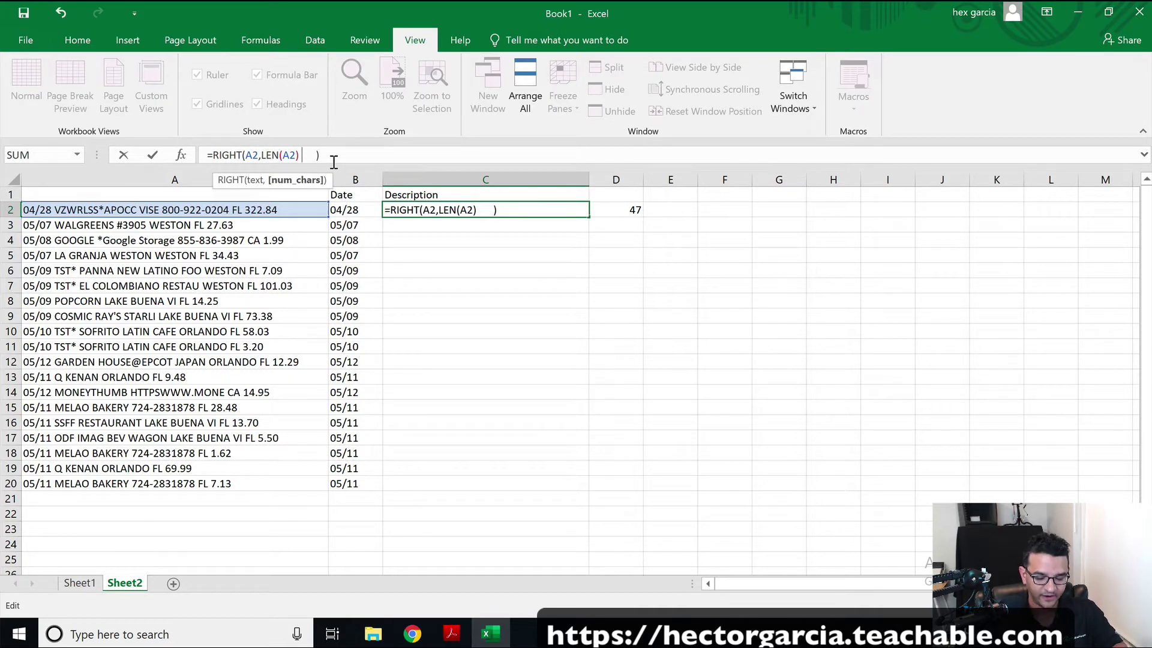
type("-  ")
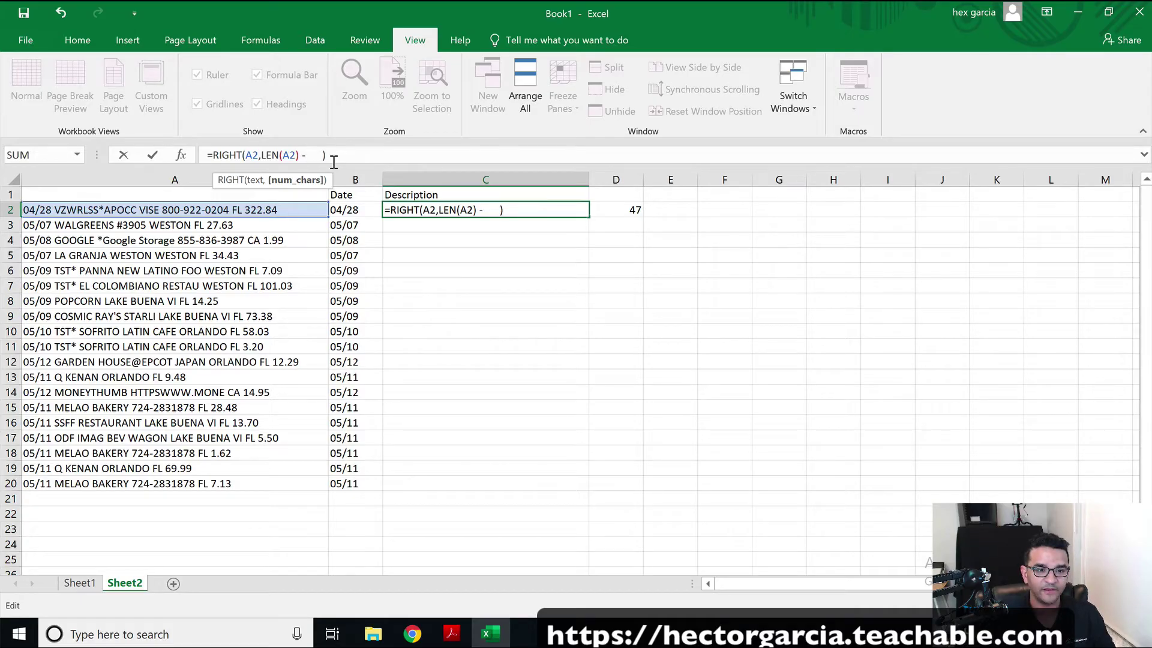
type("FIND(\" \",A2)-1")
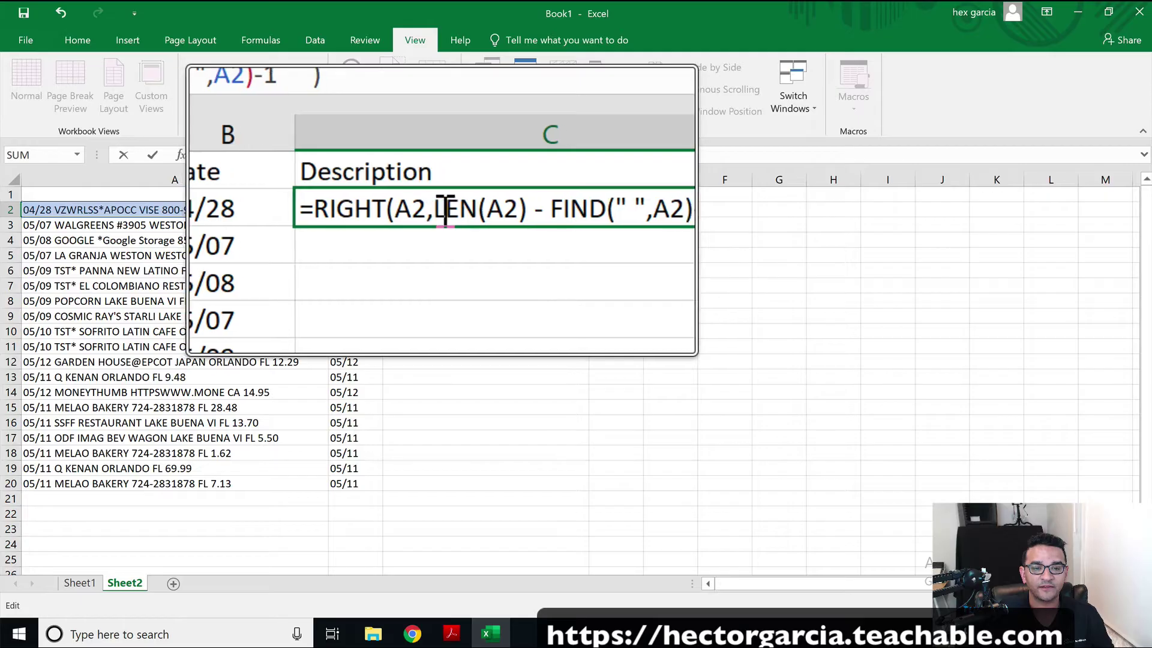
left_click_drag(445, 208, 555, 213)
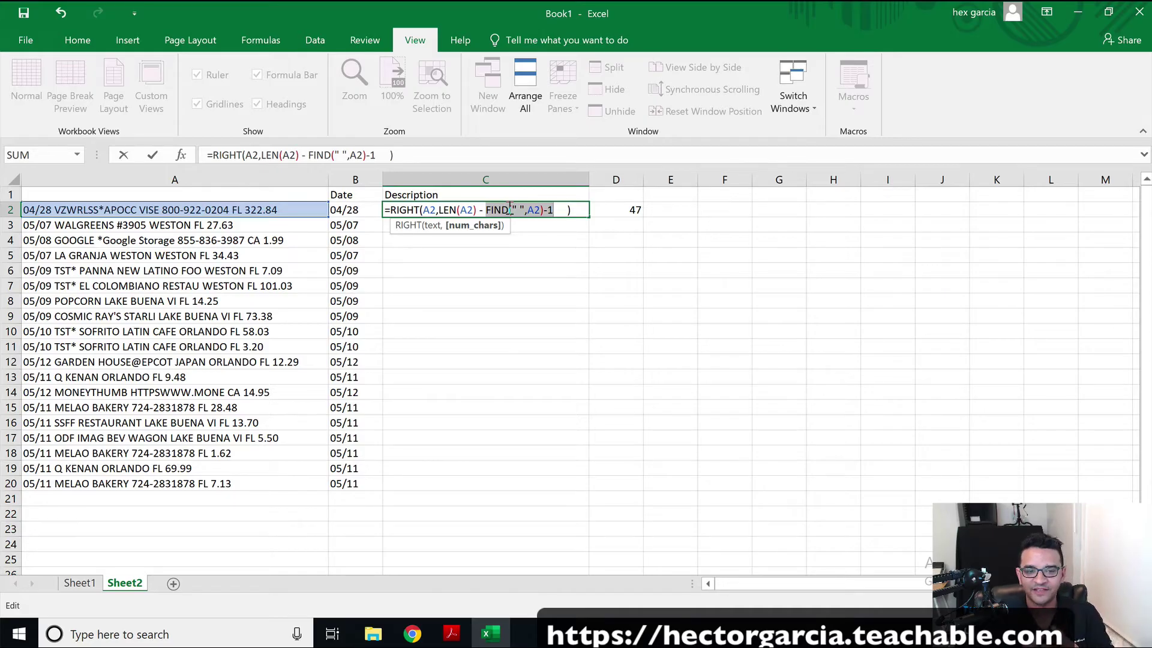
key("Return")
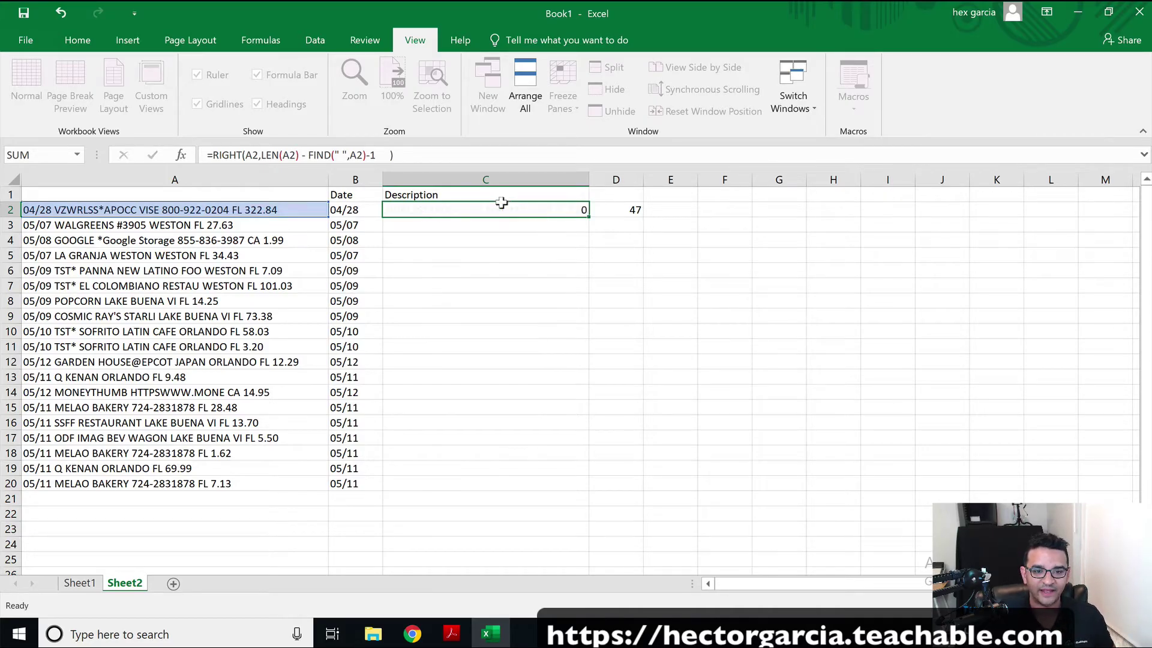
Widen column C and remove the -1 from C2's formula, making it =RIGHT(A2,LEN(A2) - FIND(" ",A2)).
left_click_drag(581, 175, 656, 176)
key("Up")
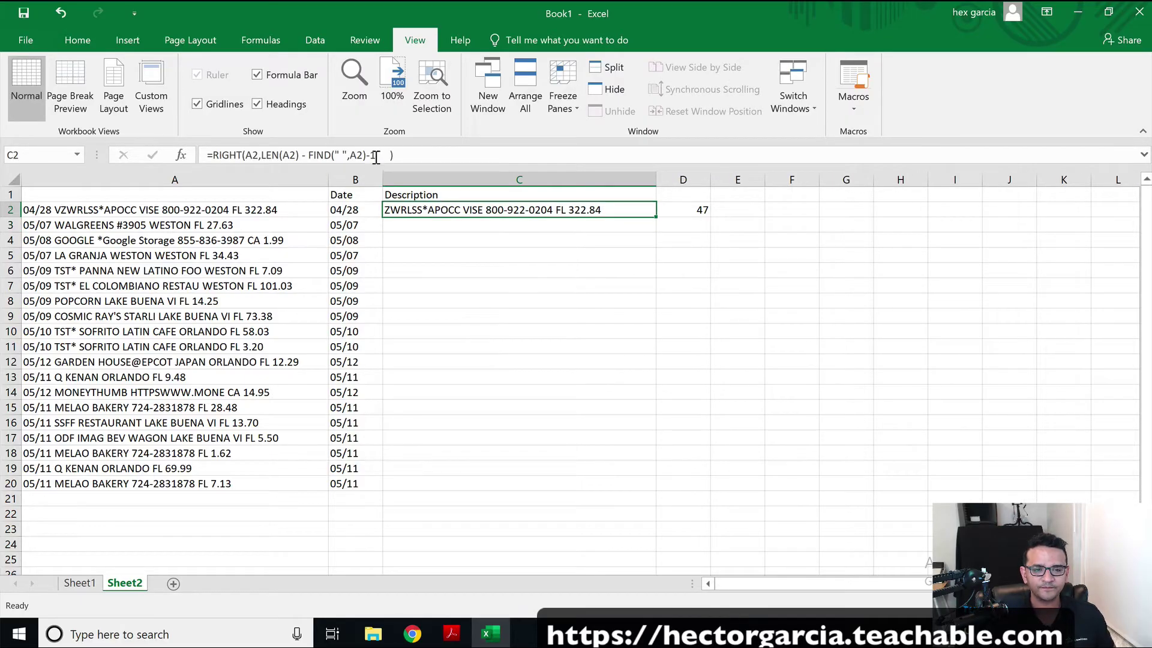
left_click(376, 155)
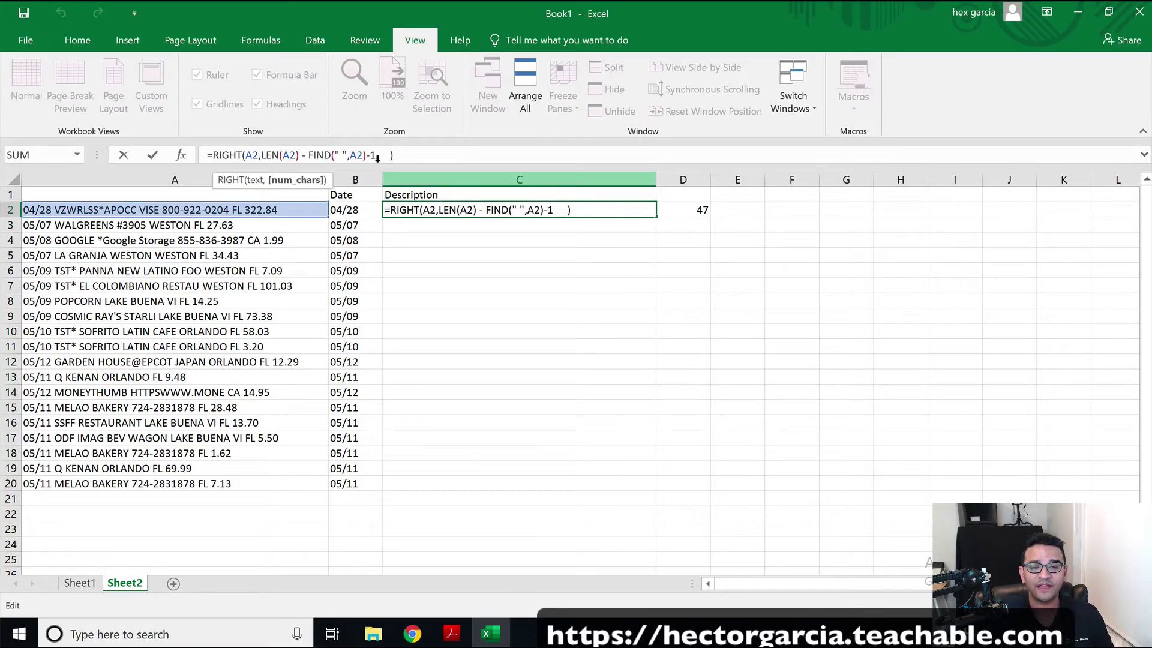
key("BackSpace")
key("BackSpace")
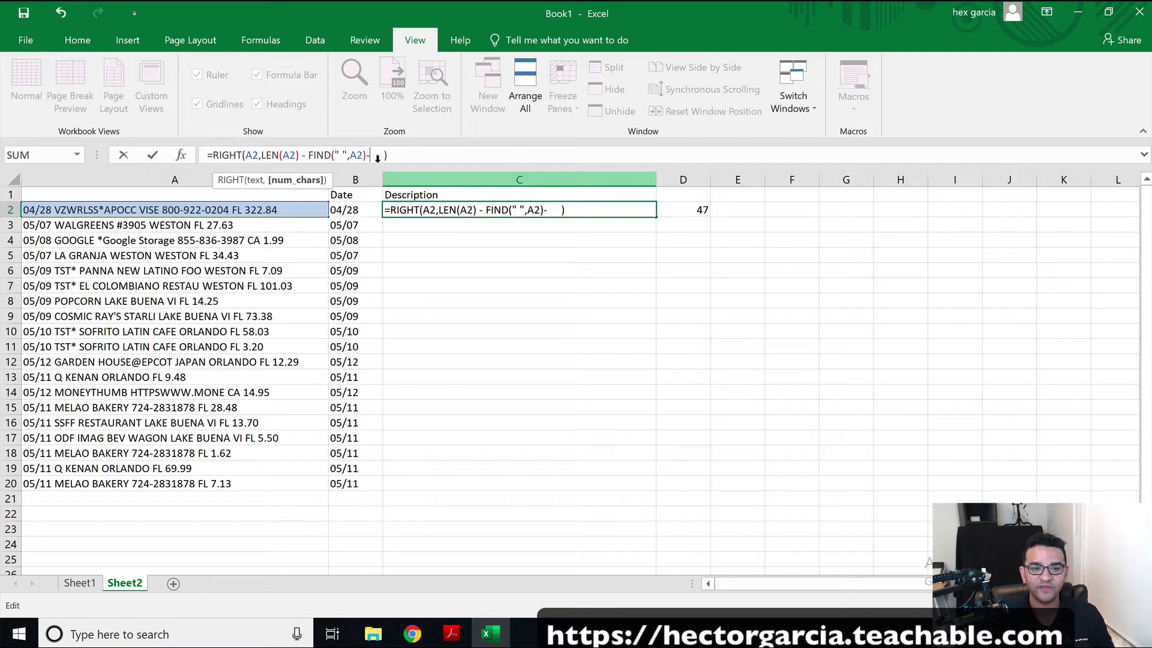
key("Return")
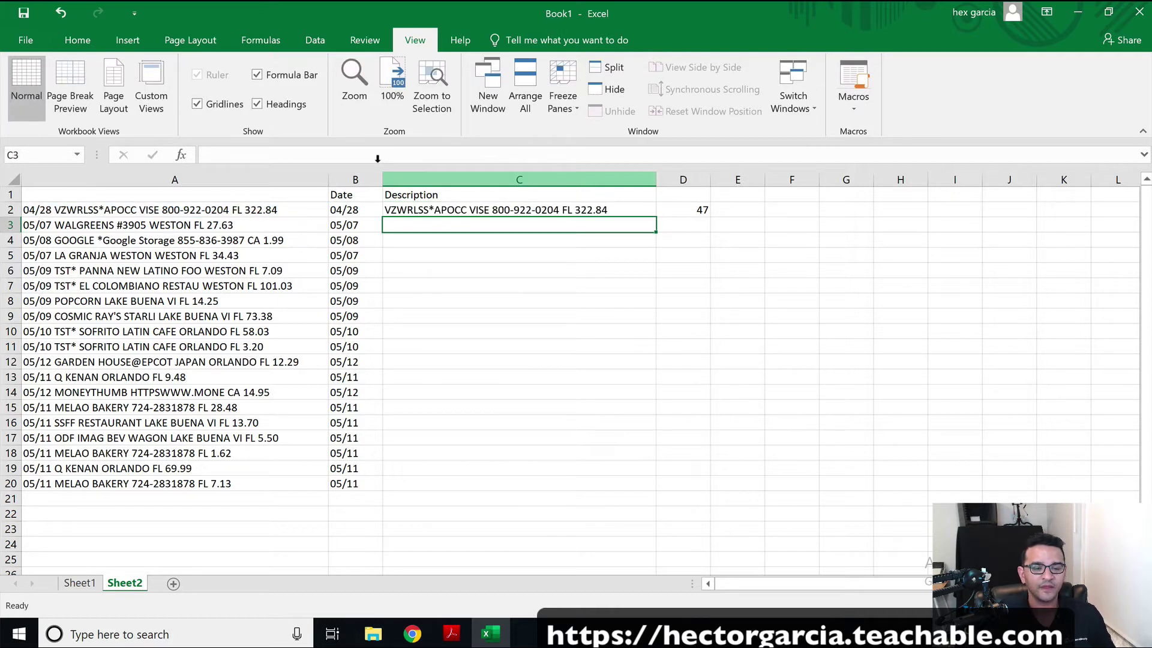
left_click(507, 209)
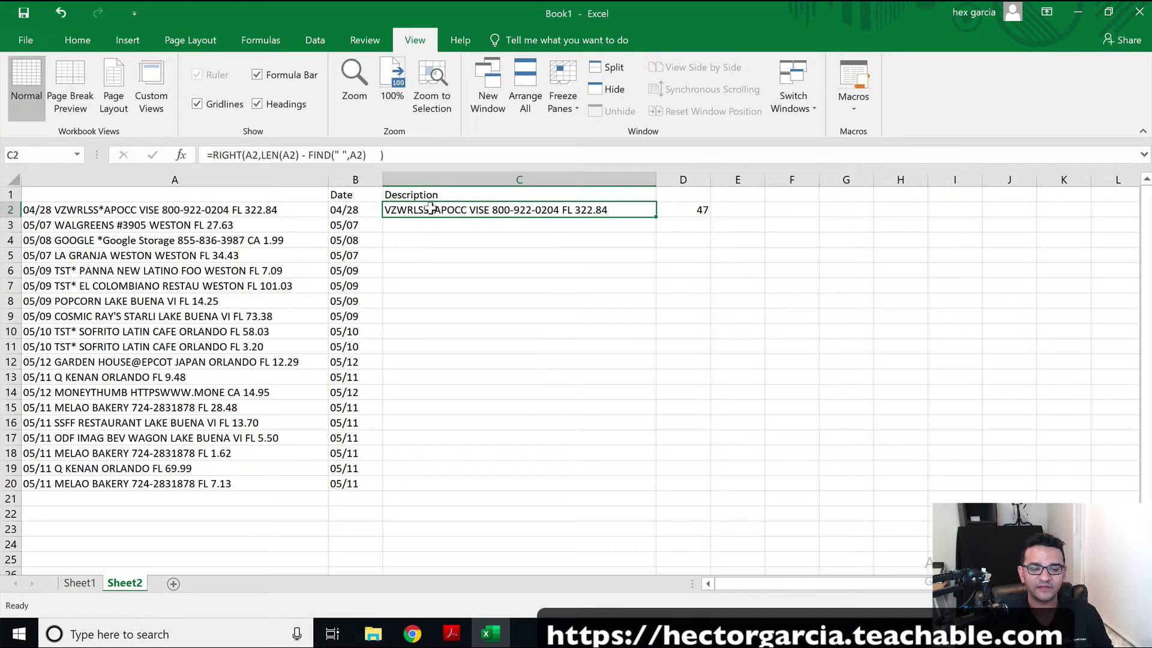
left_click(376, 155)
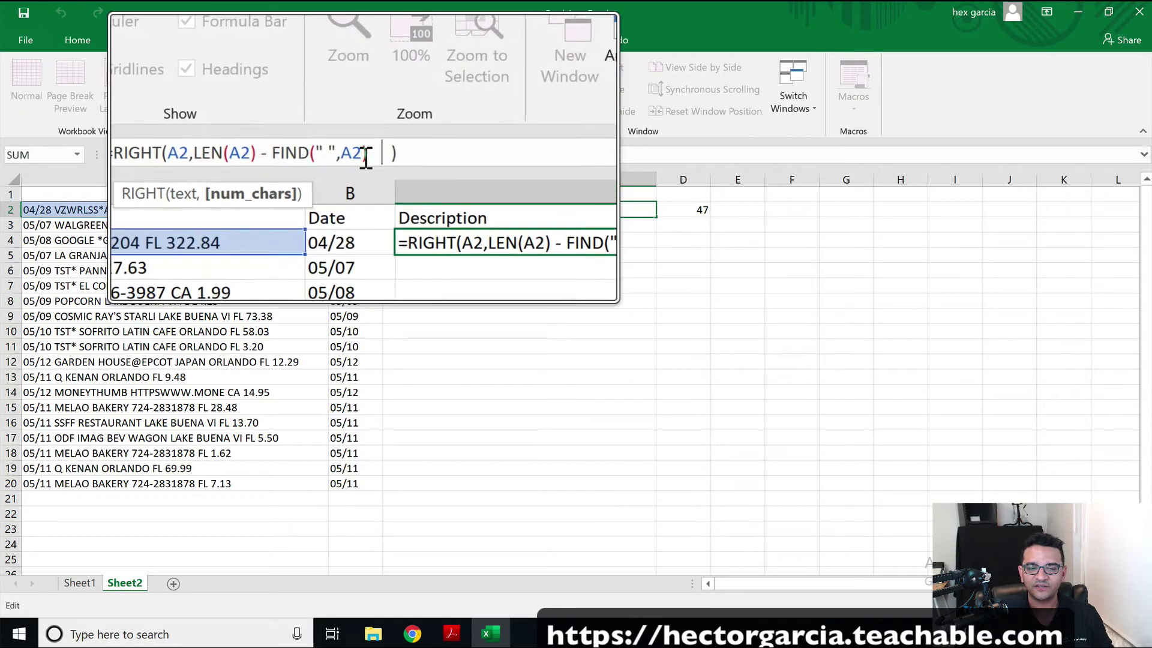
key("super+minus")
key("super+minus")
key("super+minus")
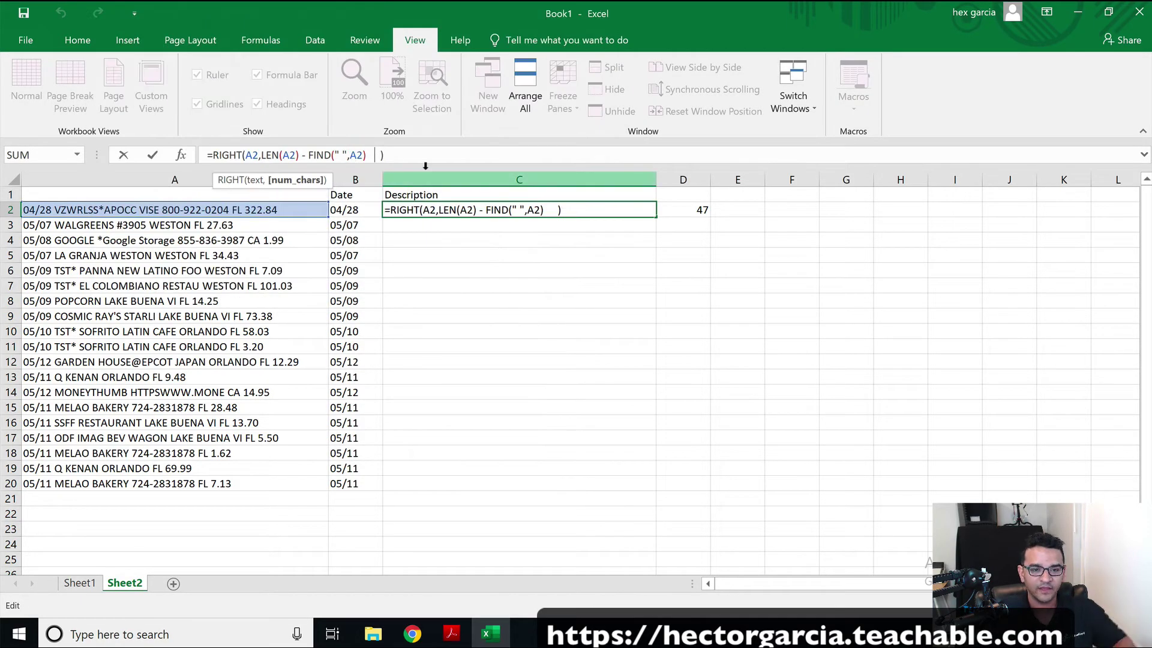
key("Return")
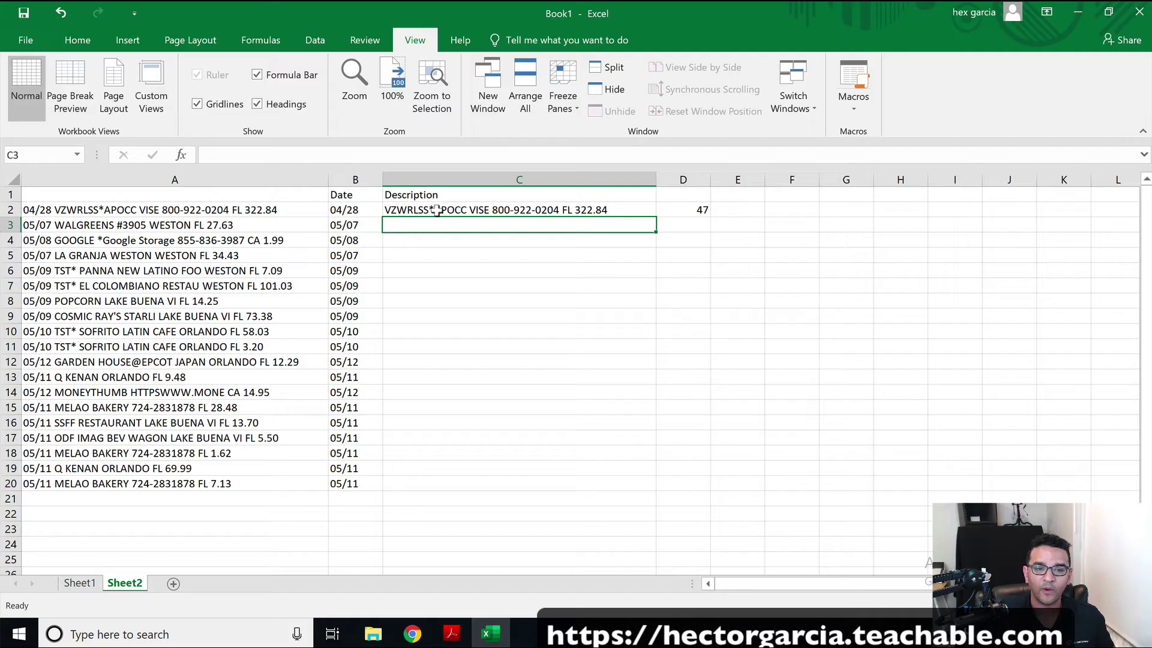
Fill the description formula from C2 down through C21 and clear the surplus cell C21.
left_click(489, 207)
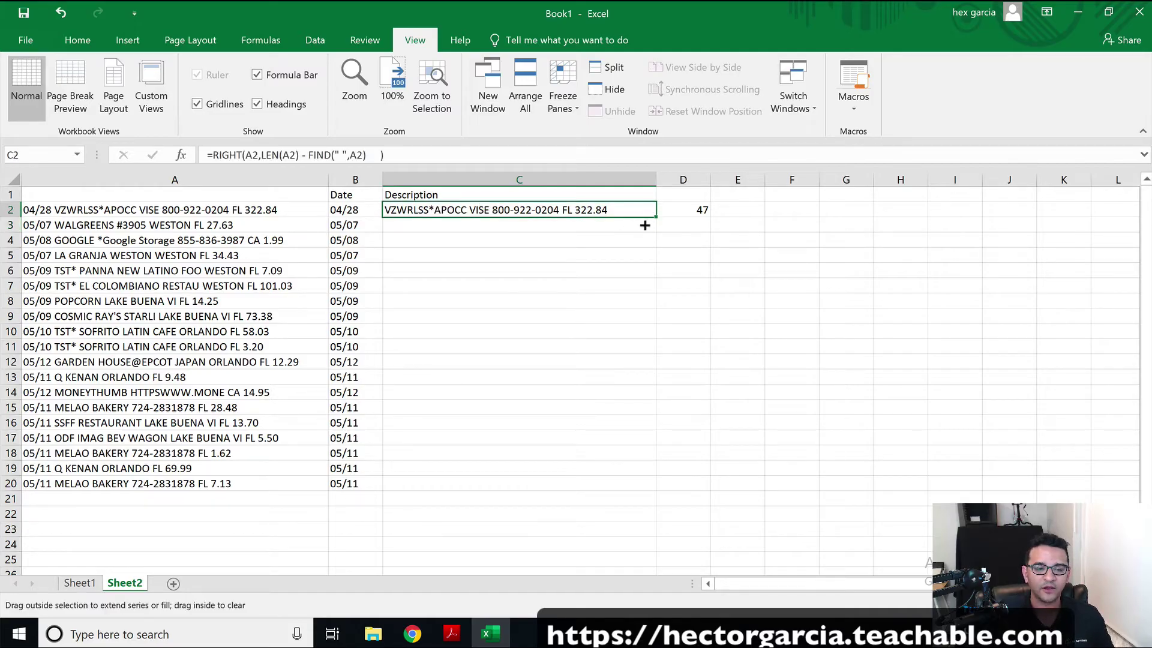
left_click_drag(645, 225, 649, 502)
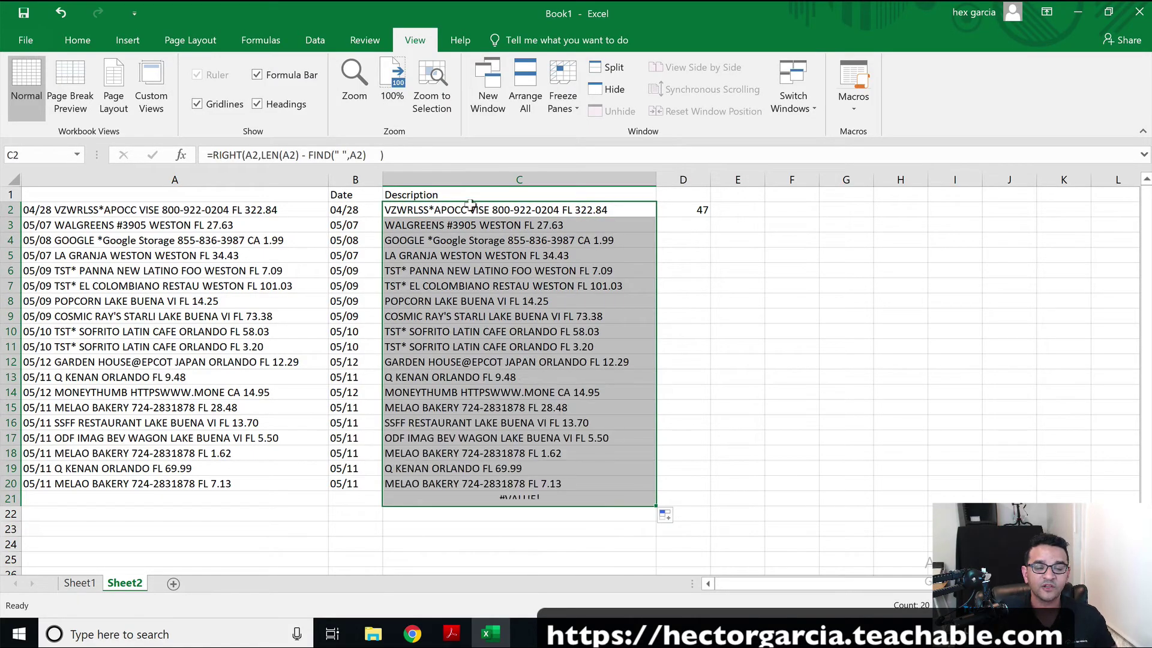
left_click(526, 498)
key("Delete")
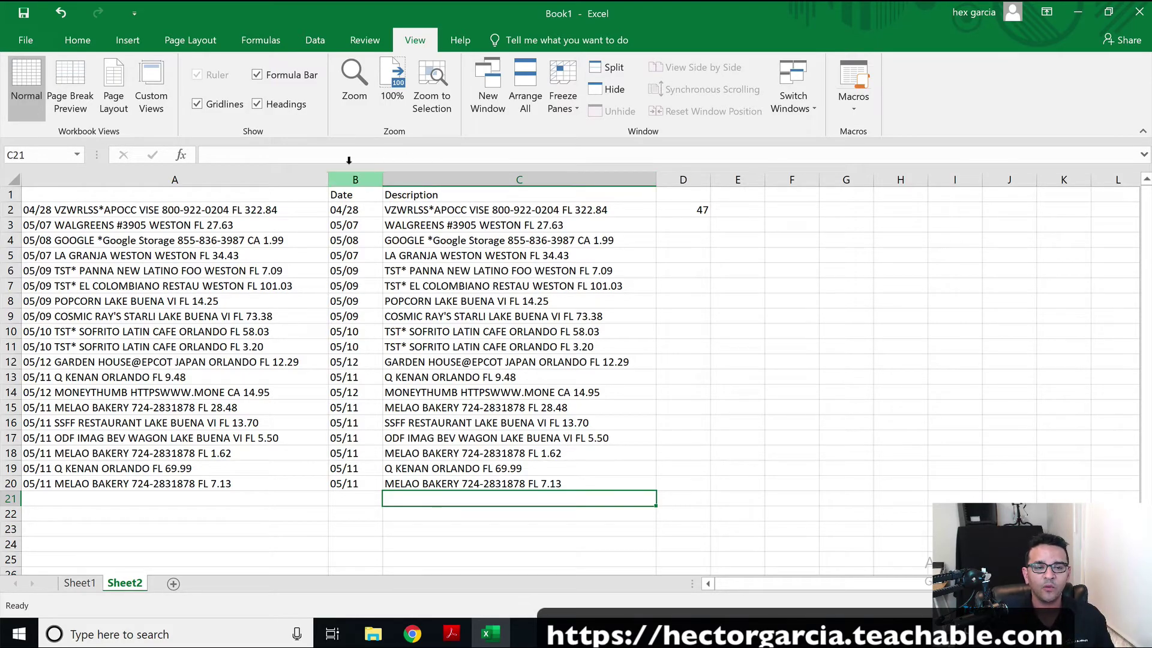
Convert the formulas in columns B and C to plain values by copying both columns and pasting them over themselves as Values.
left_click_drag(354, 180, 407, 179)
right_click(412, 181)
left_click(444, 208)
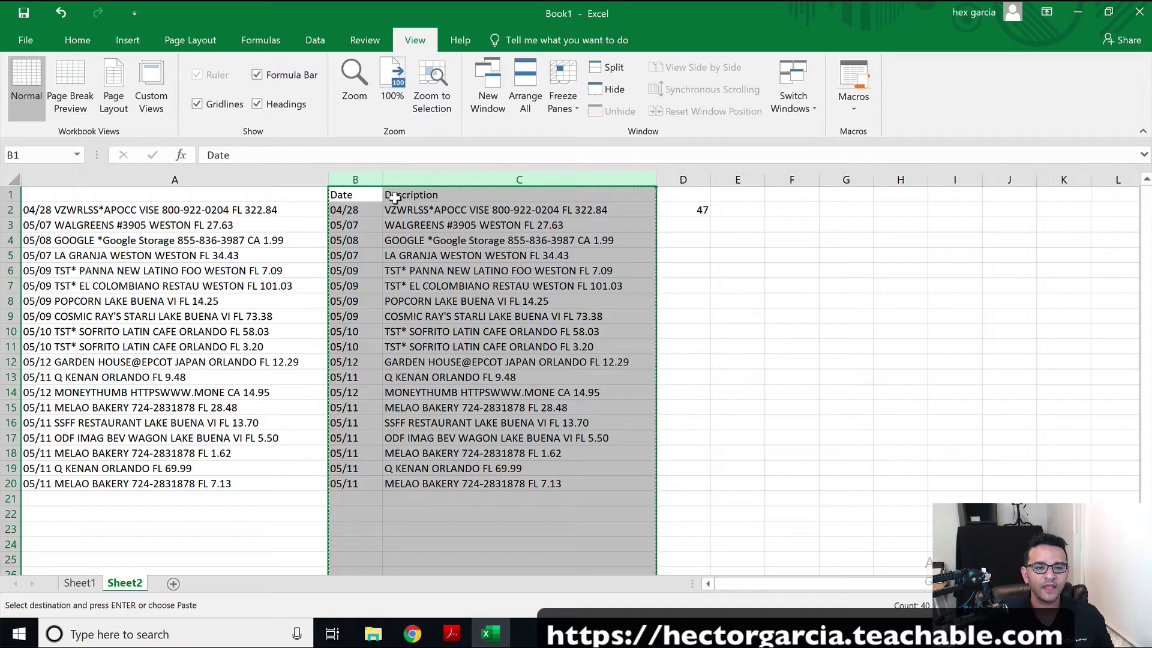
right_click(364, 183)
left_click(413, 269)
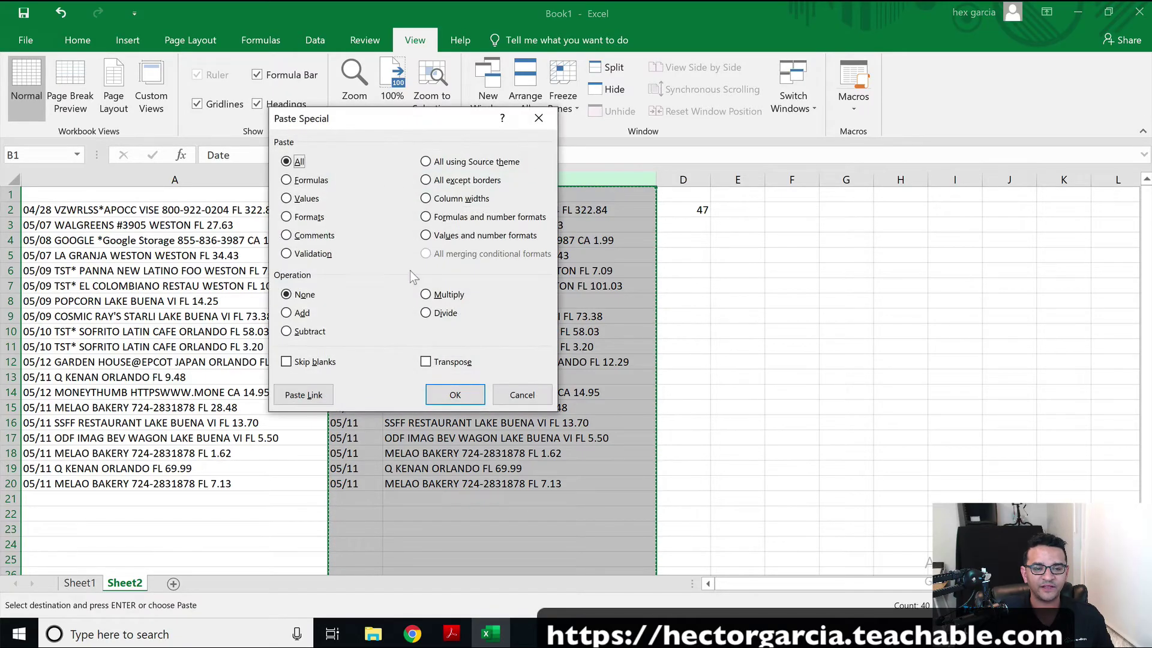
left_click(297, 202)
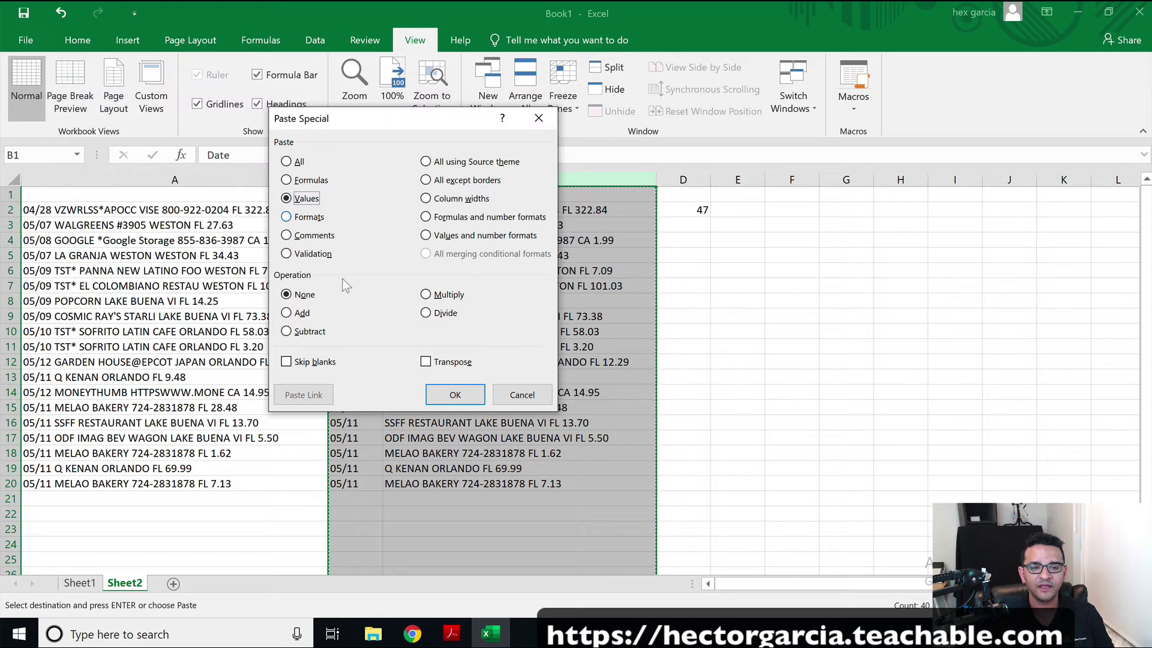
left_click(444, 387)
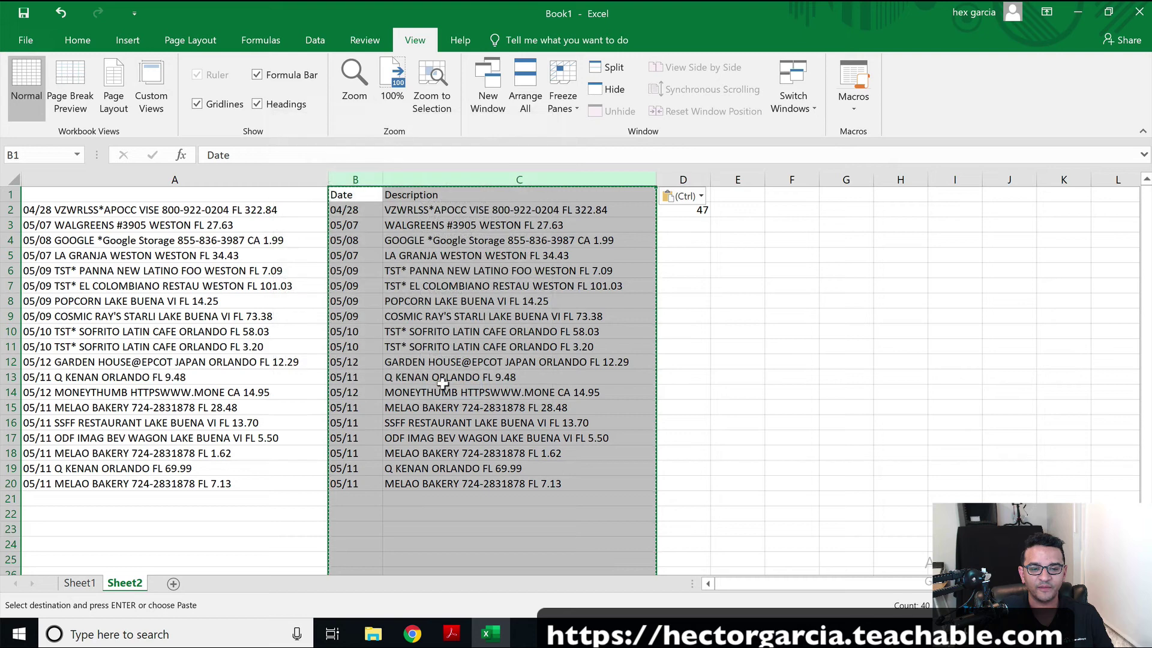
left_click(665, 346)
key("Escape")
Delete column D, which holds only the leftover test value in D2.
left_click(684, 180)
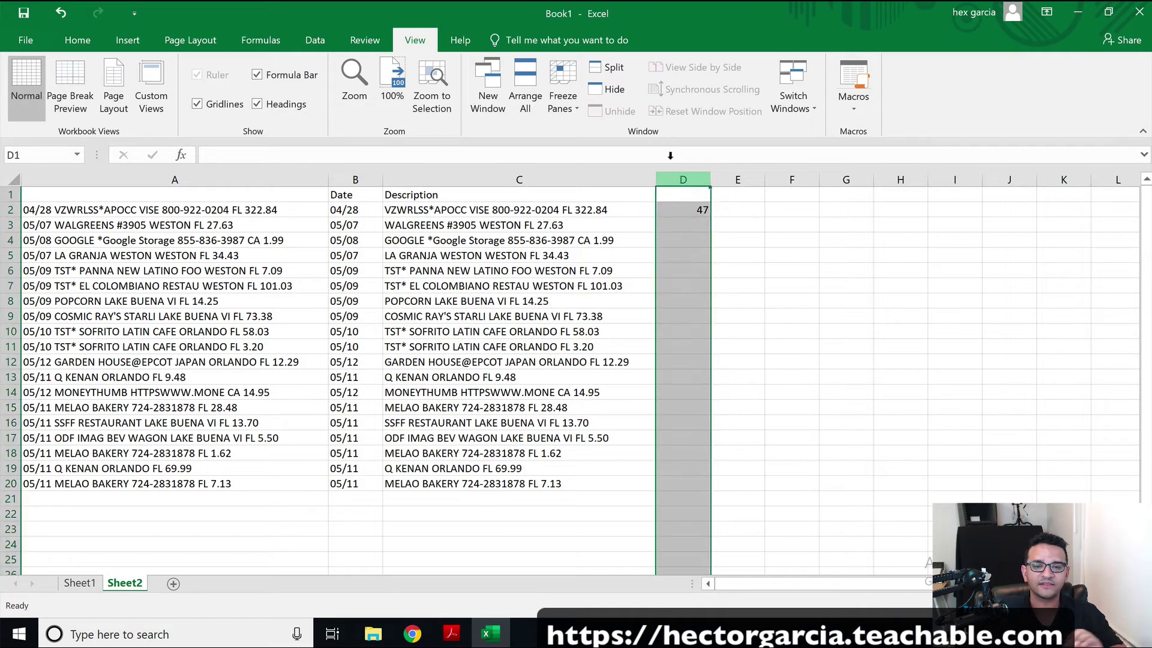
right_click(684, 179)
left_click(775, 300)
left_click(775, 299)
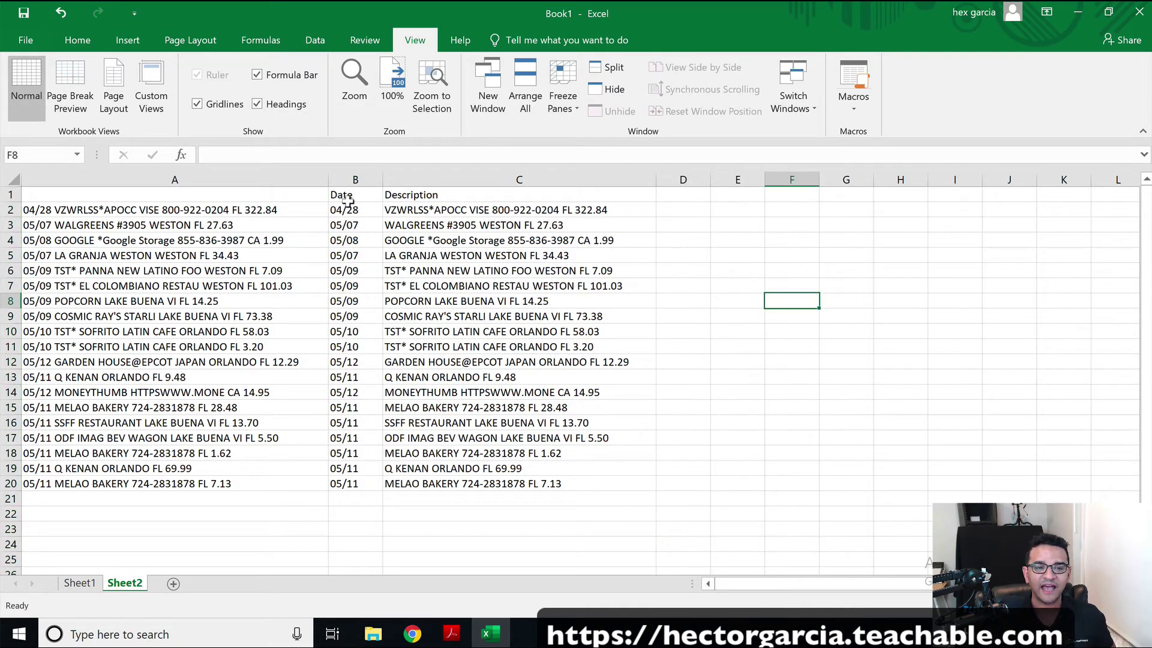
left_click_drag(345, 209, 420, 209)
left_click(474, 310)
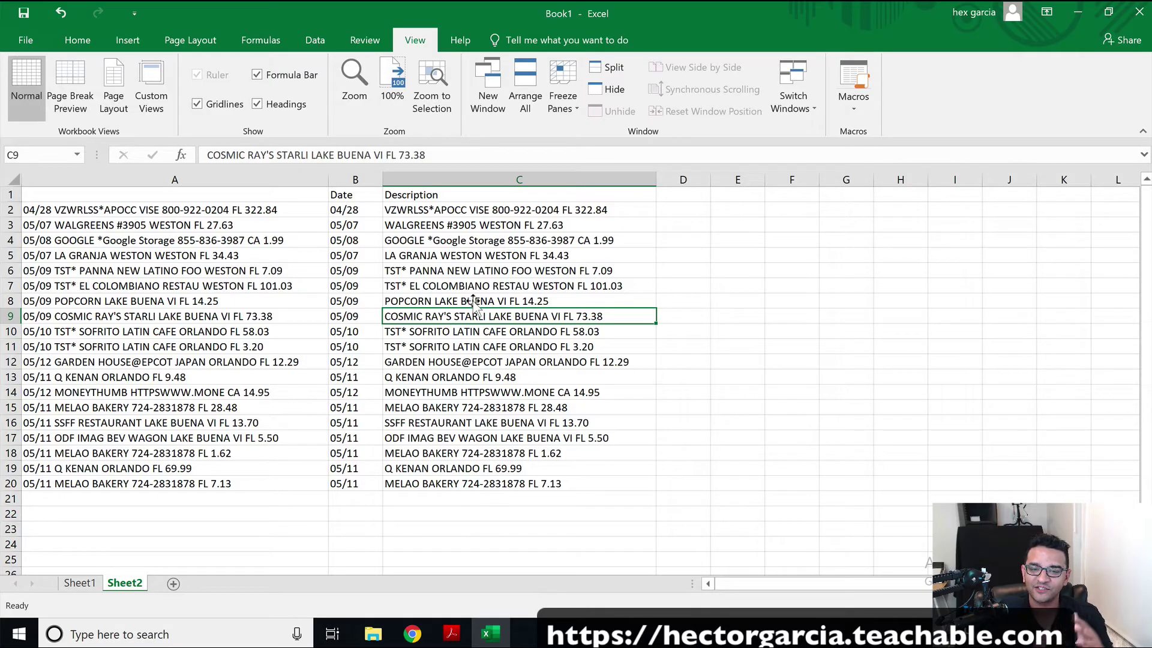
key("ctrl+z")
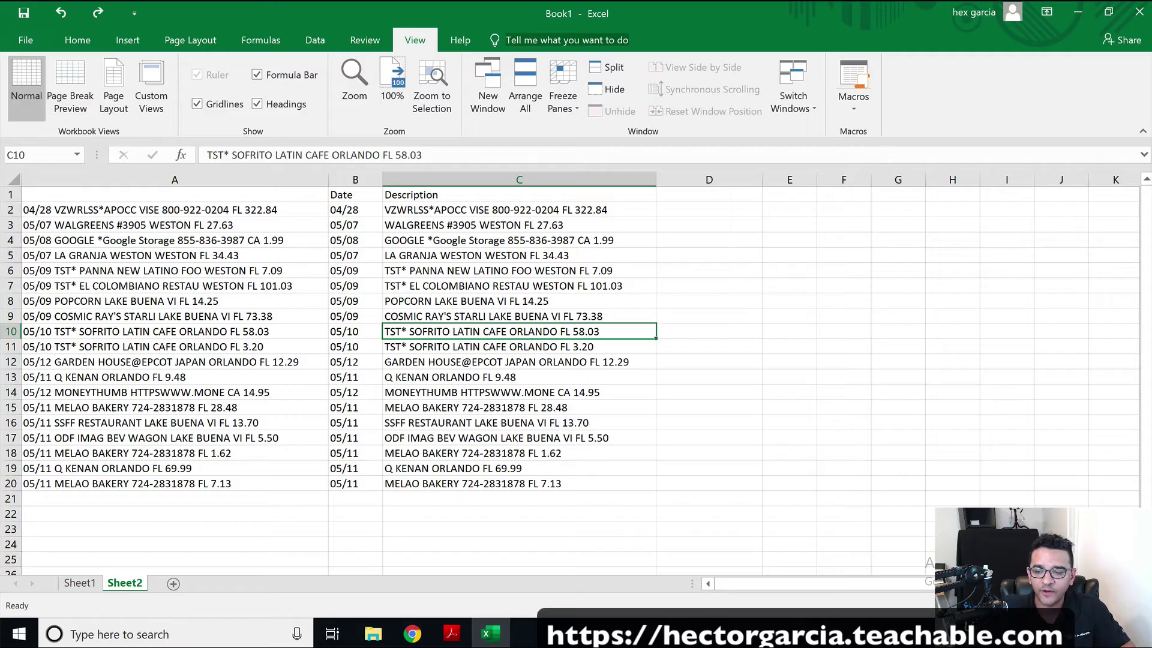
key("ctrl+z")
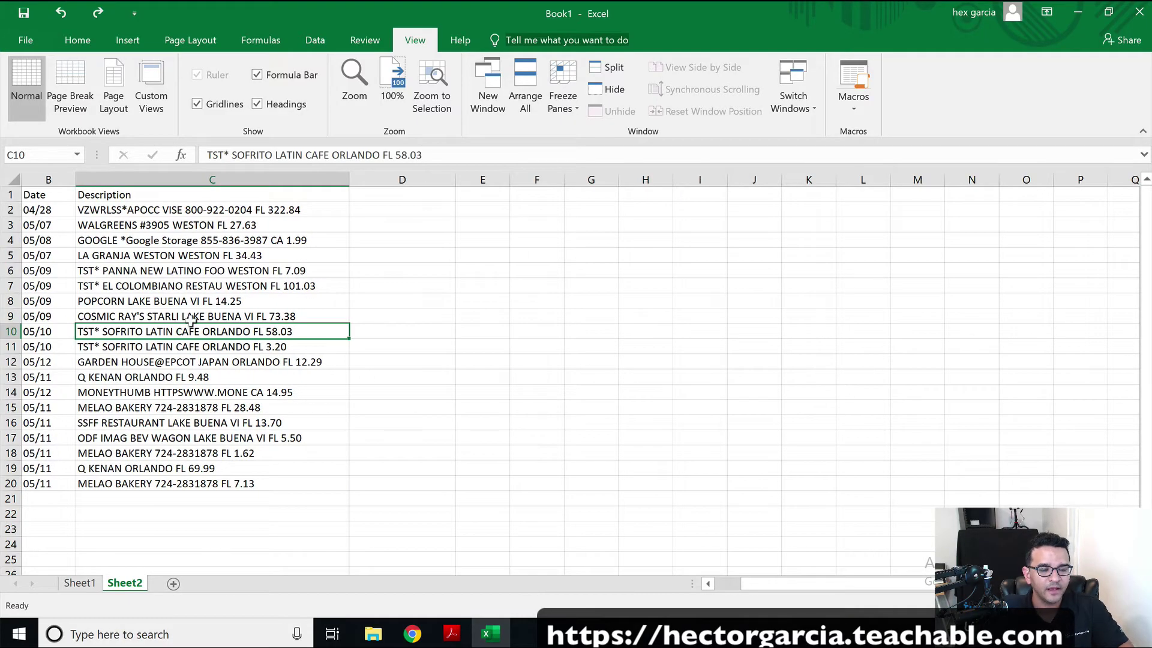
left_click(36, 174)
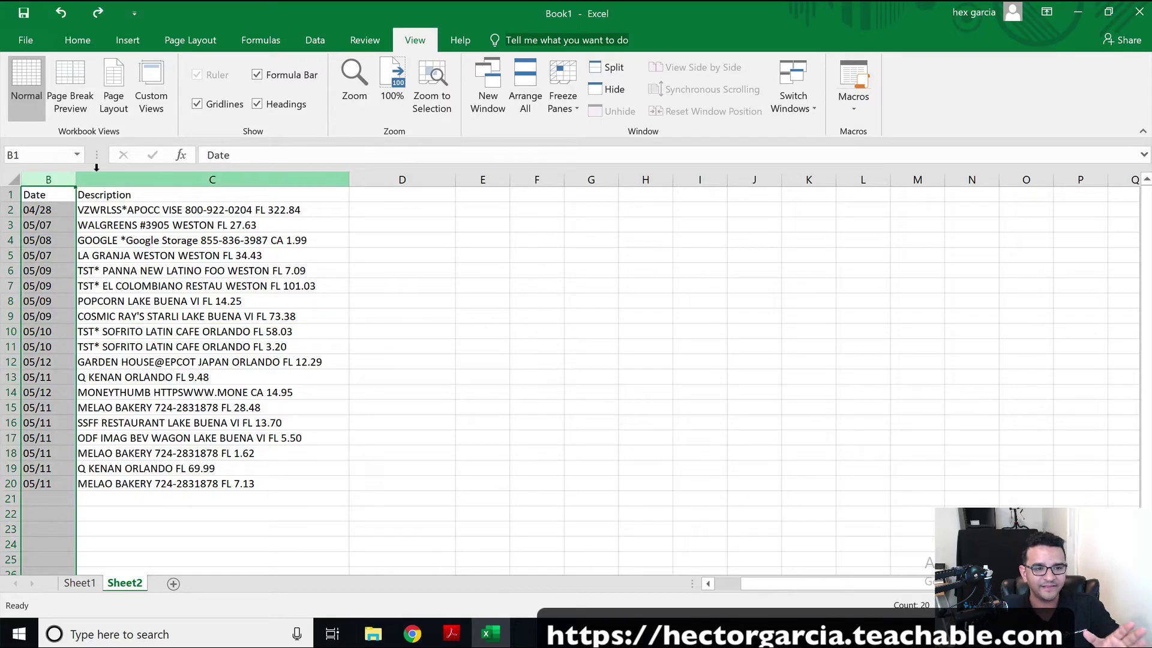
left_click(126, 174)
left_click(371, 207)
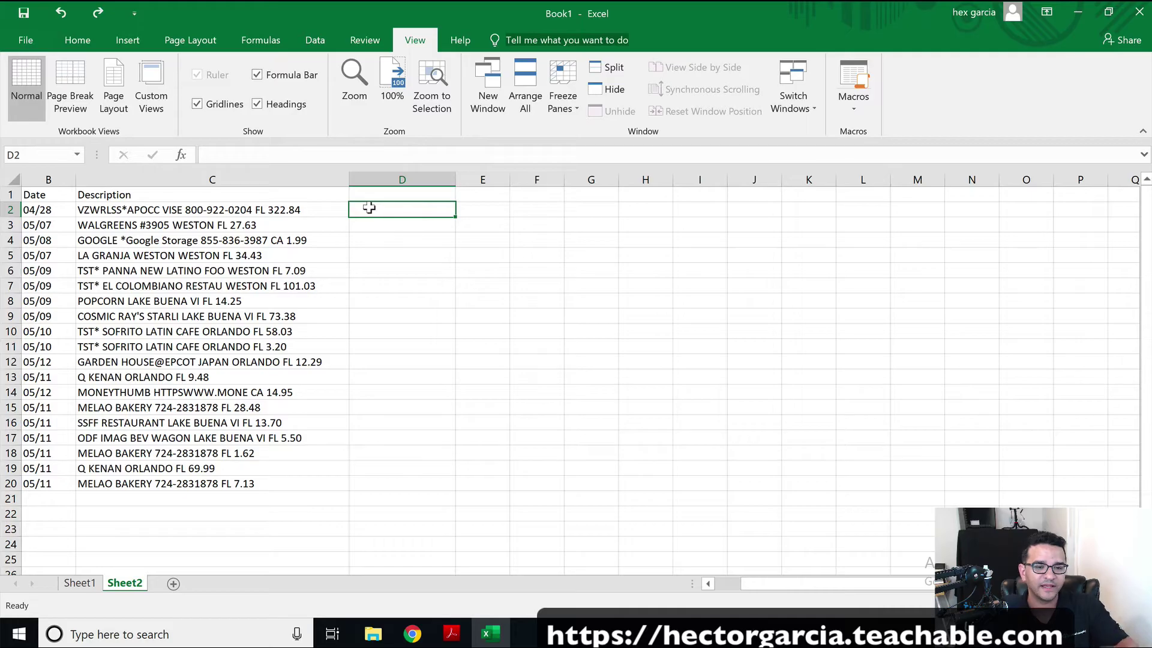
left_click(270, 208)
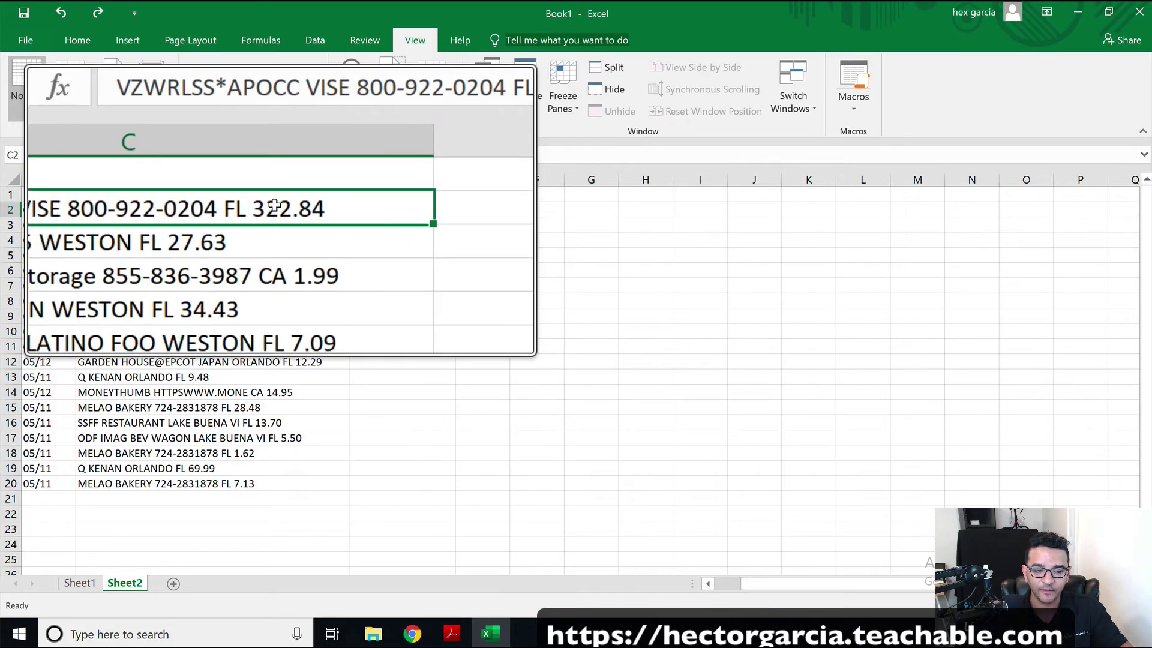
Try extracting the amount from the end of the first description by entering =RIGHT(C2,6) in D2.
left_click(388, 207)
type("=r")
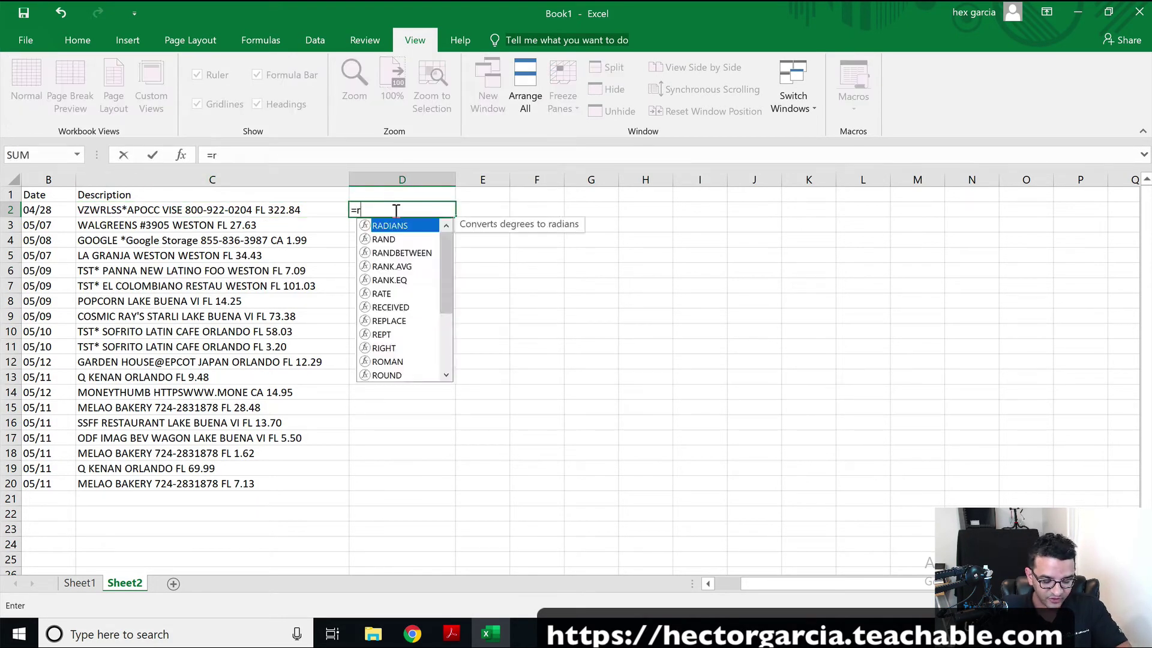
type("ight(")
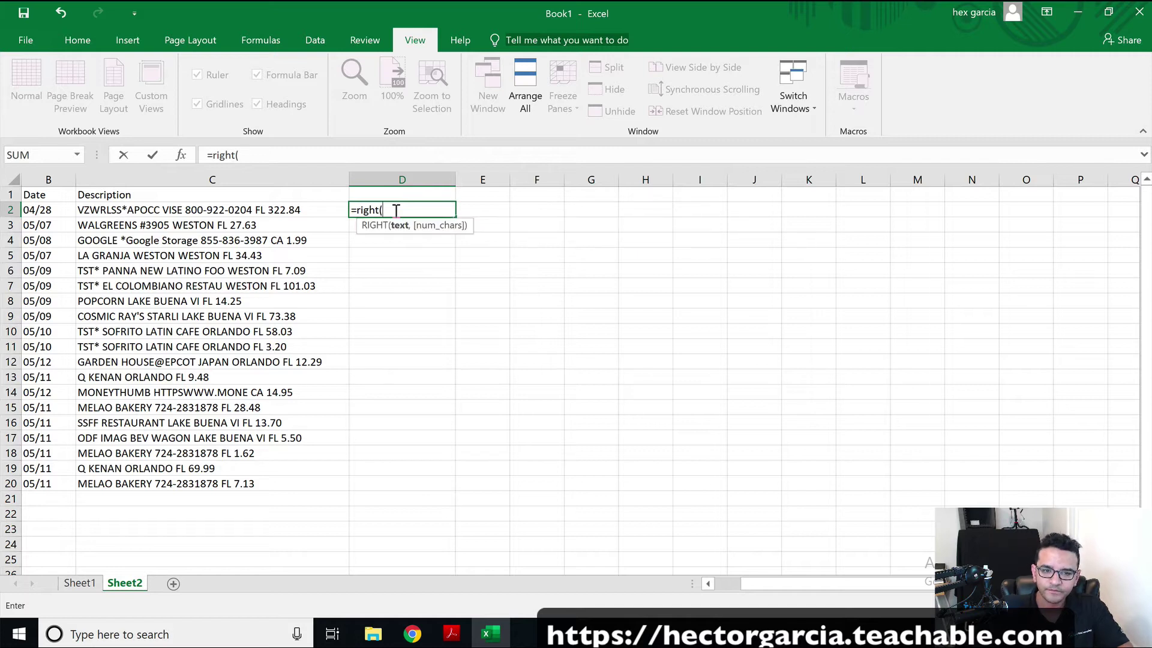
left_click(177, 206)
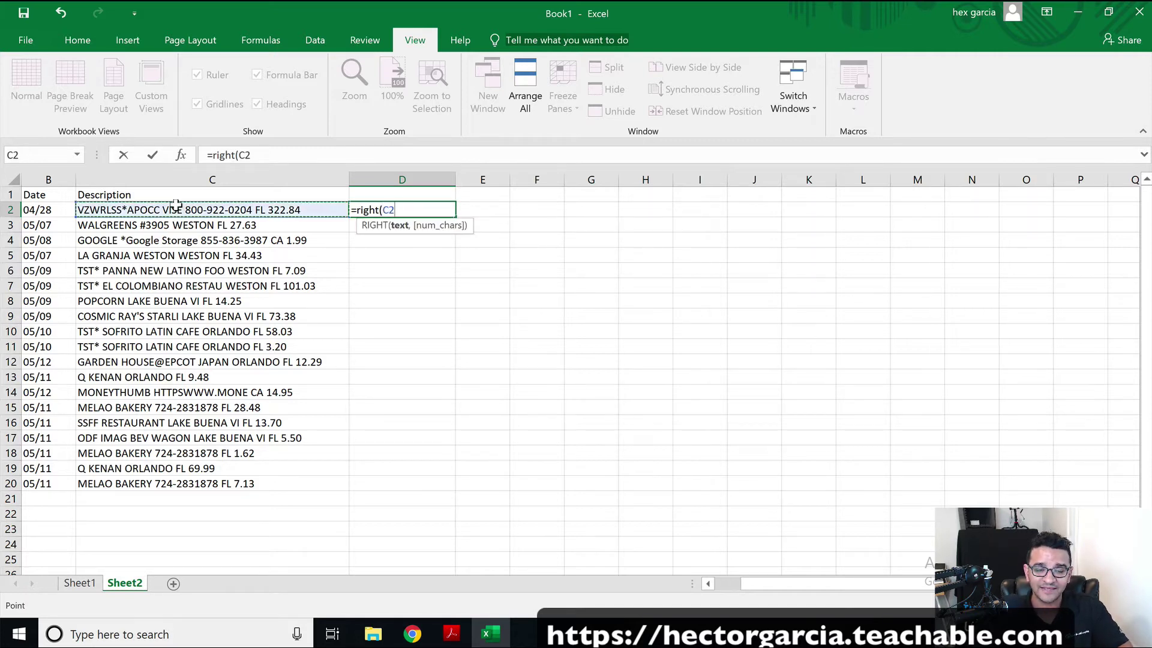
type(",")
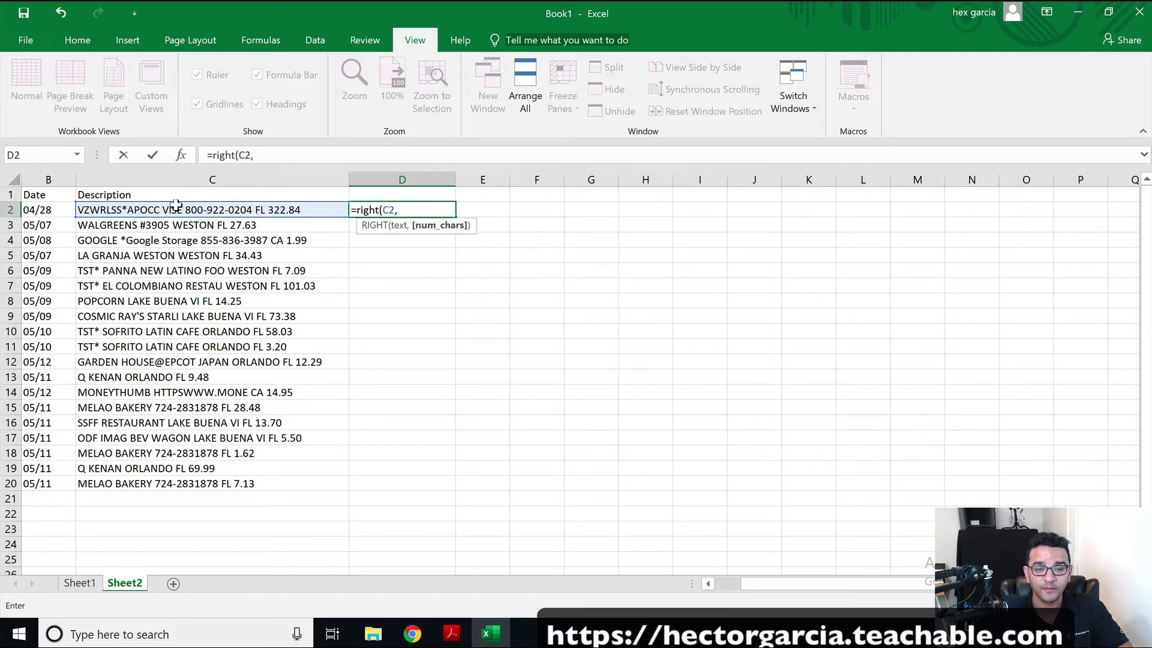
type("6")
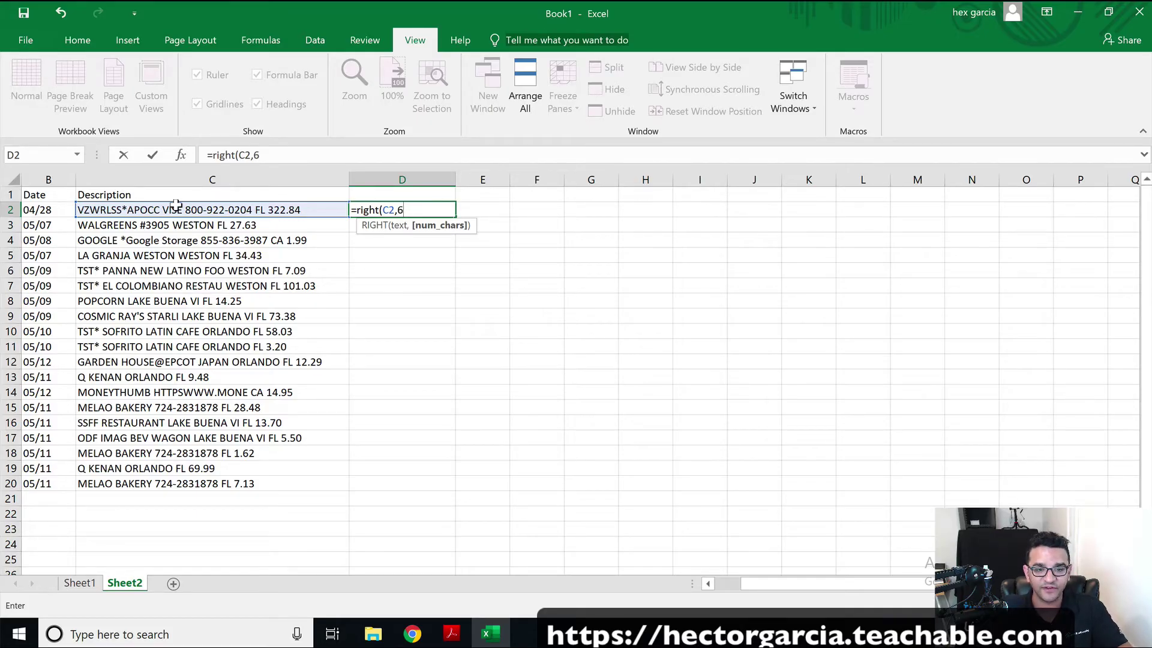
key("Return")
left_click(398, 206)
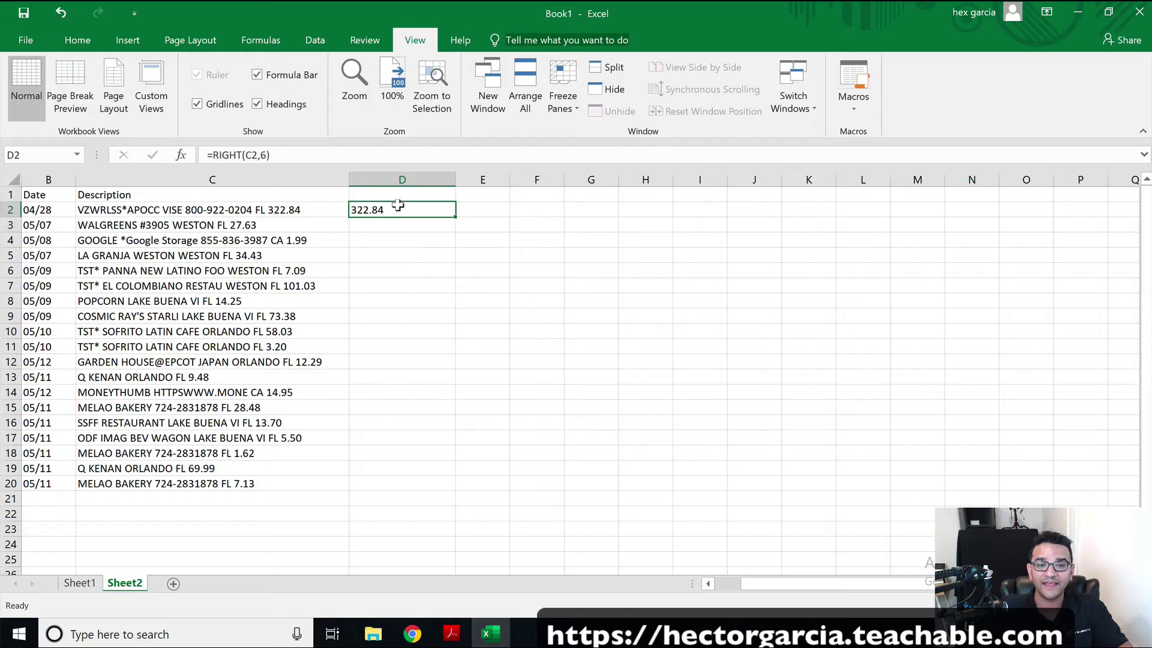
Fill the RIGHT formula from D2 down through D20, then undo both the fill and the D2 formula.
left_click_drag(454, 216, 450, 484)
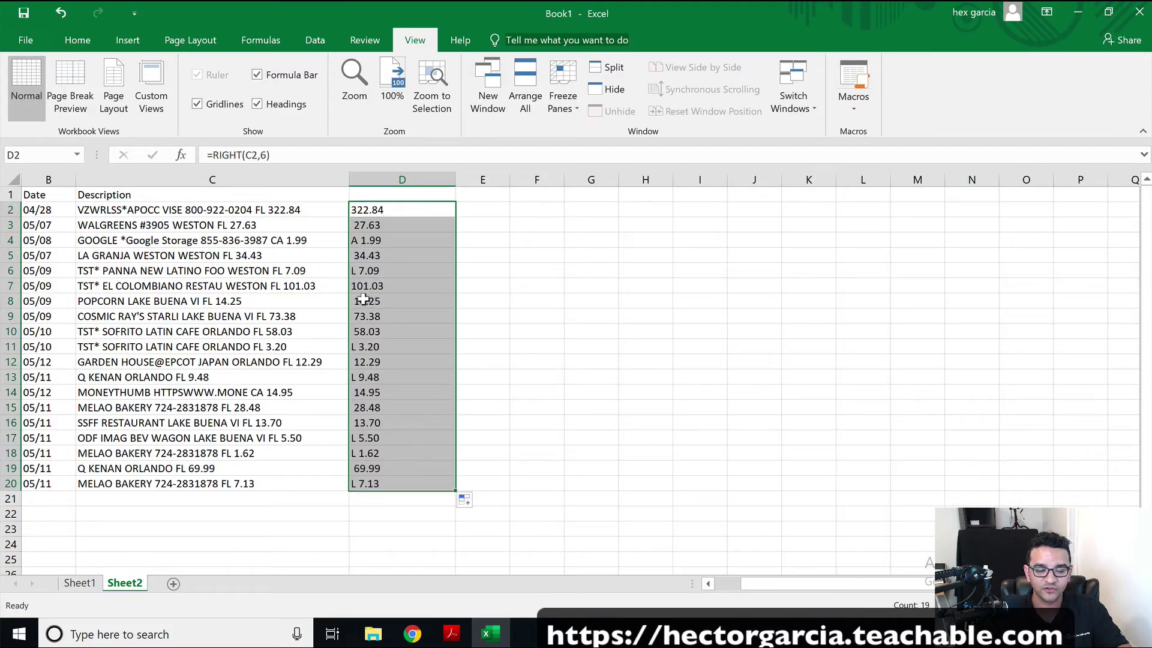
key("super+plus")
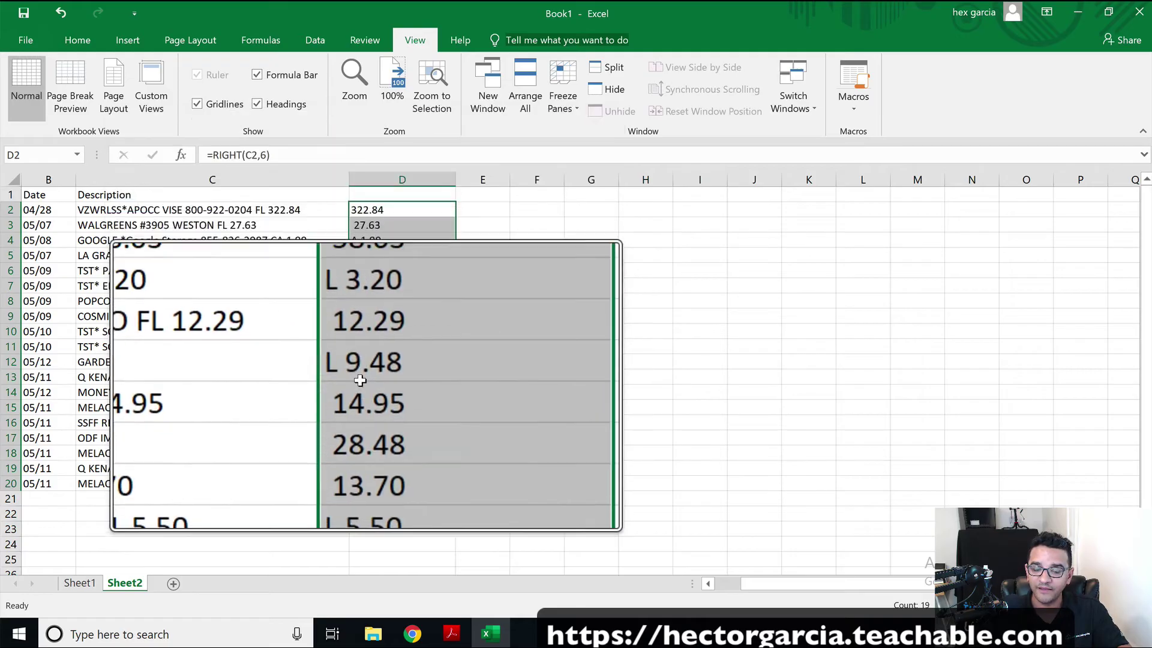
key("super+Escape")
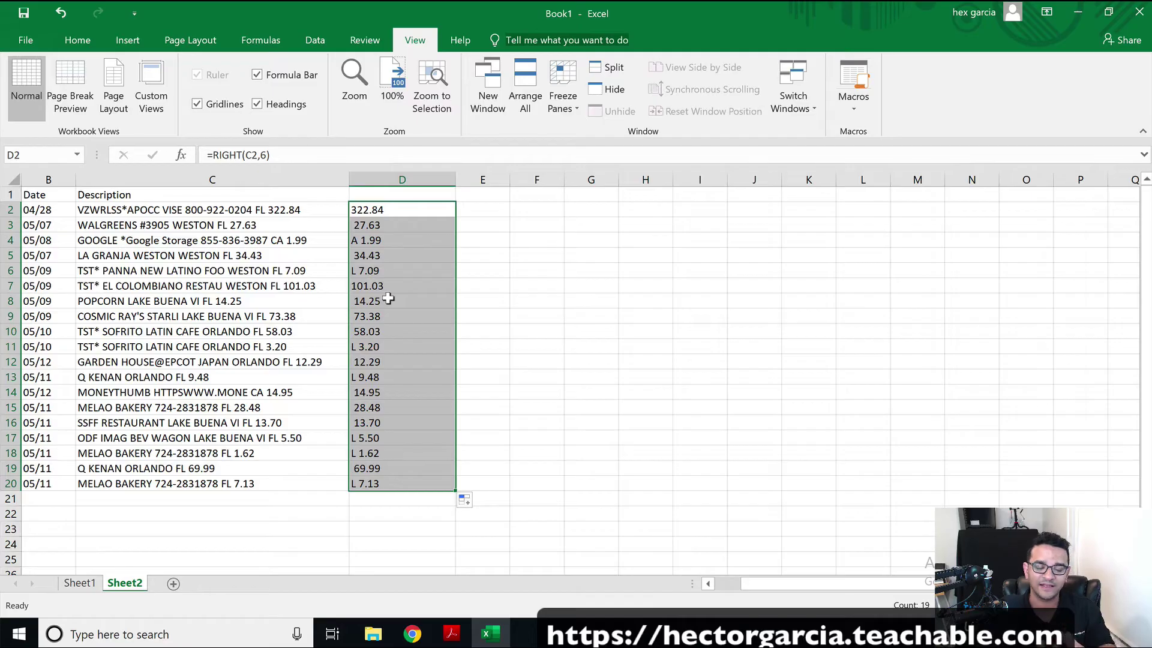
key("ctrl+z")
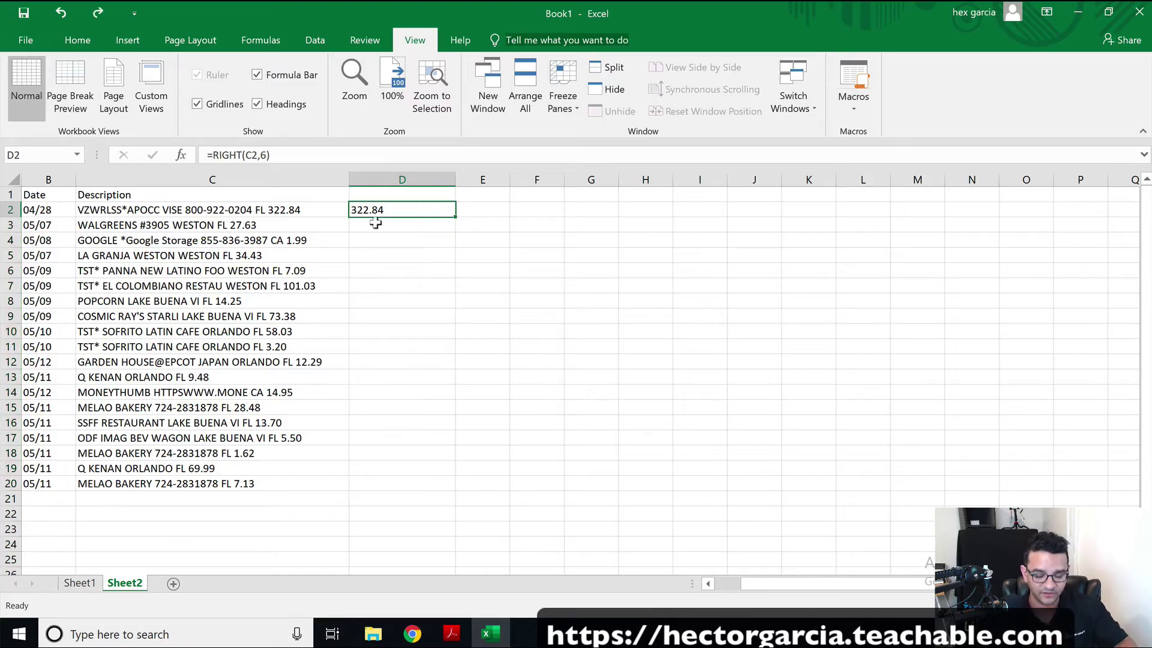
key("ctrl+z")
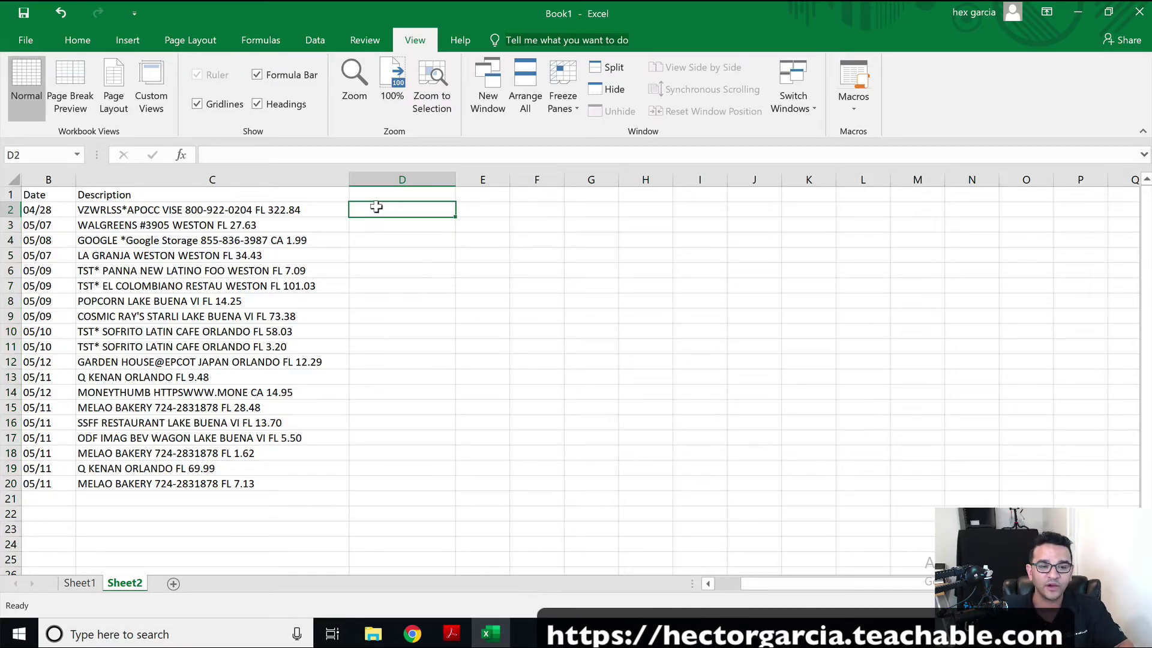
Begin a SUBSTITUTE formula in D2 that takes the description in C2 as its text.
left_click(186, 209)
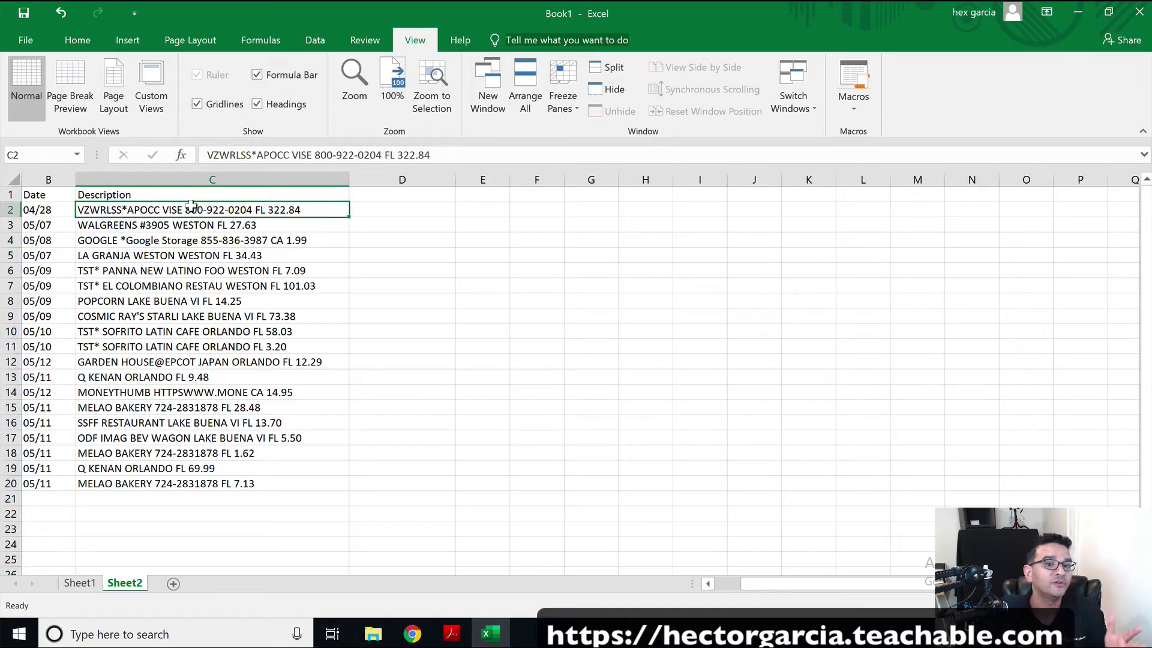
left_click(402, 204)
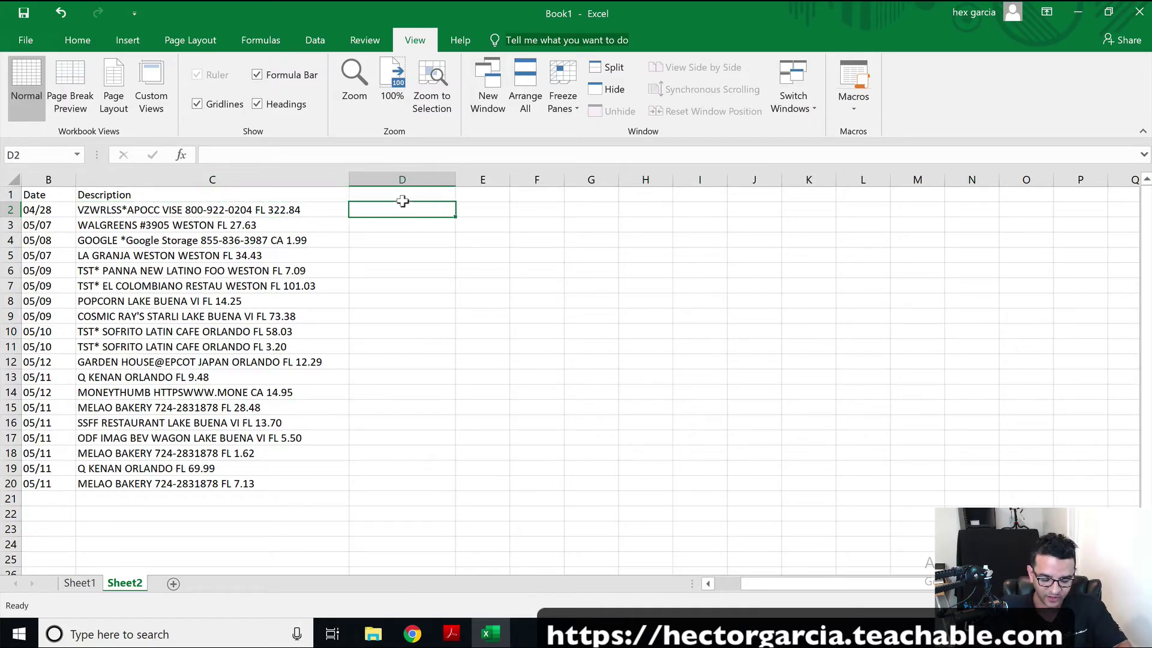
type("=")
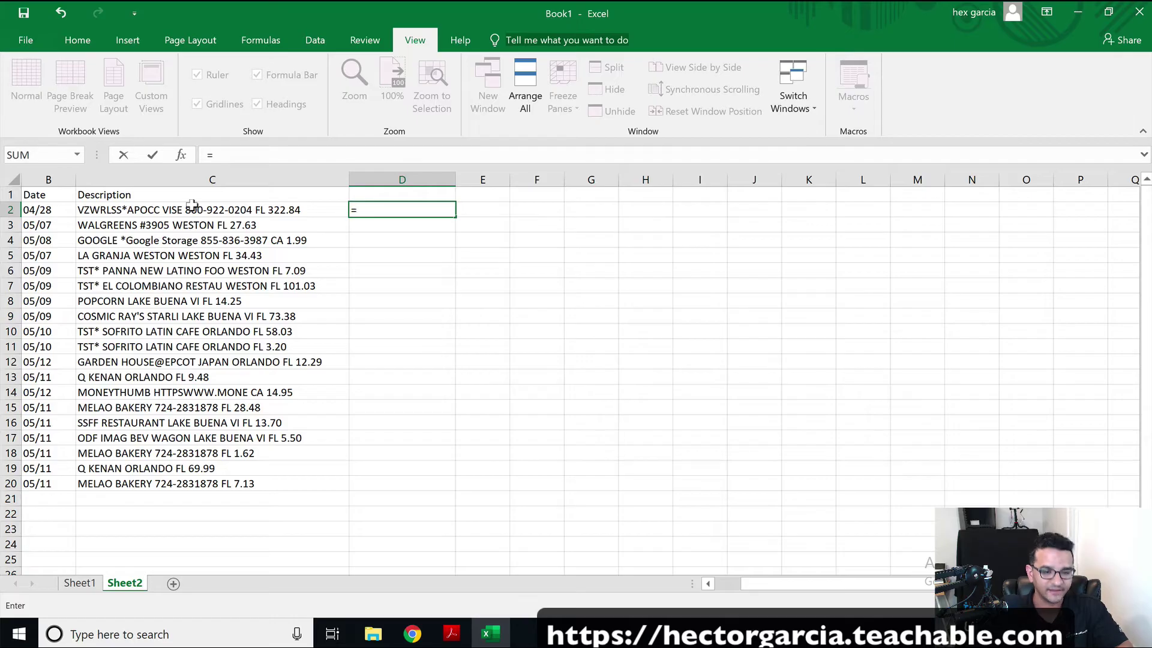
type("SE")
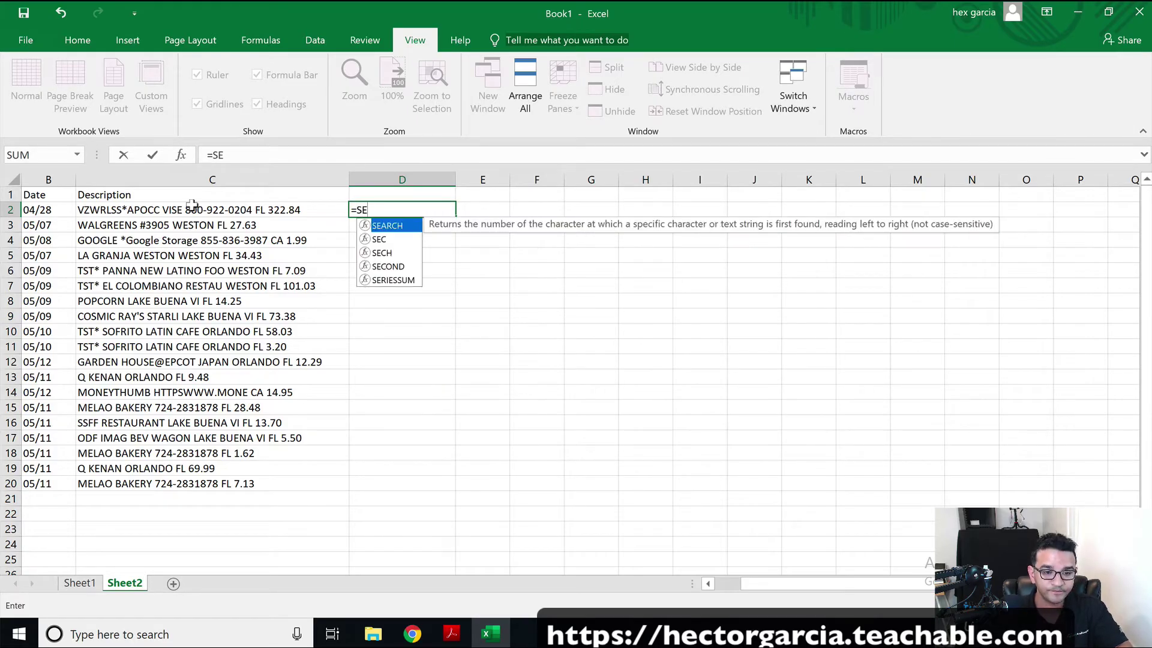
key("BackSpace")
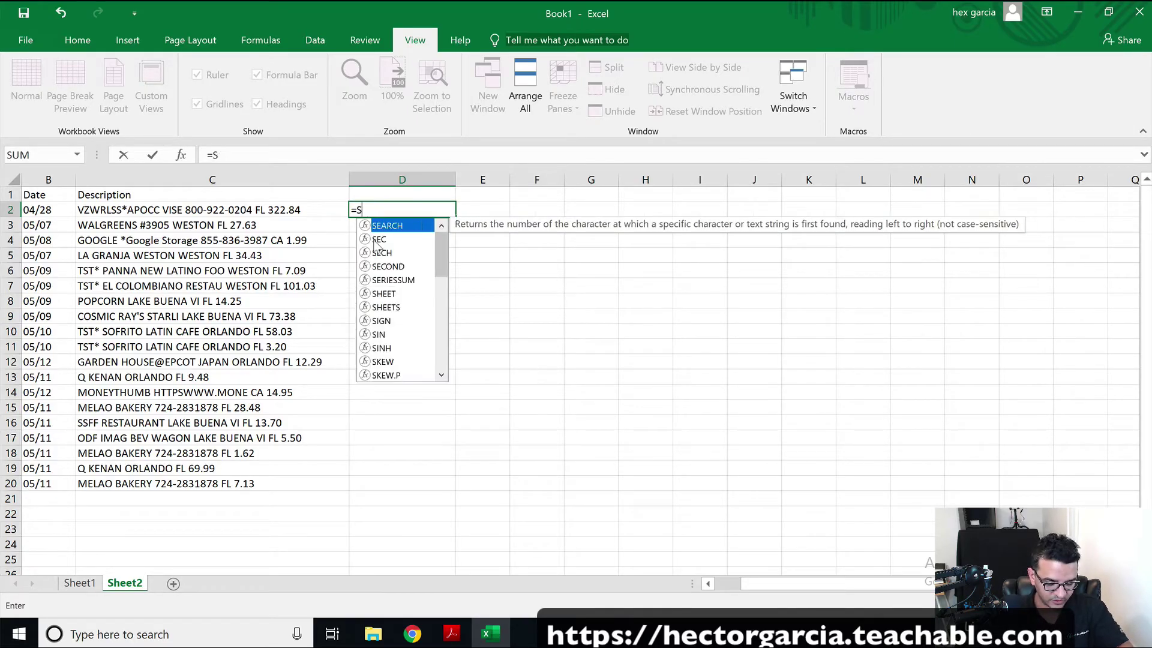
type("ub")
key("Tab")
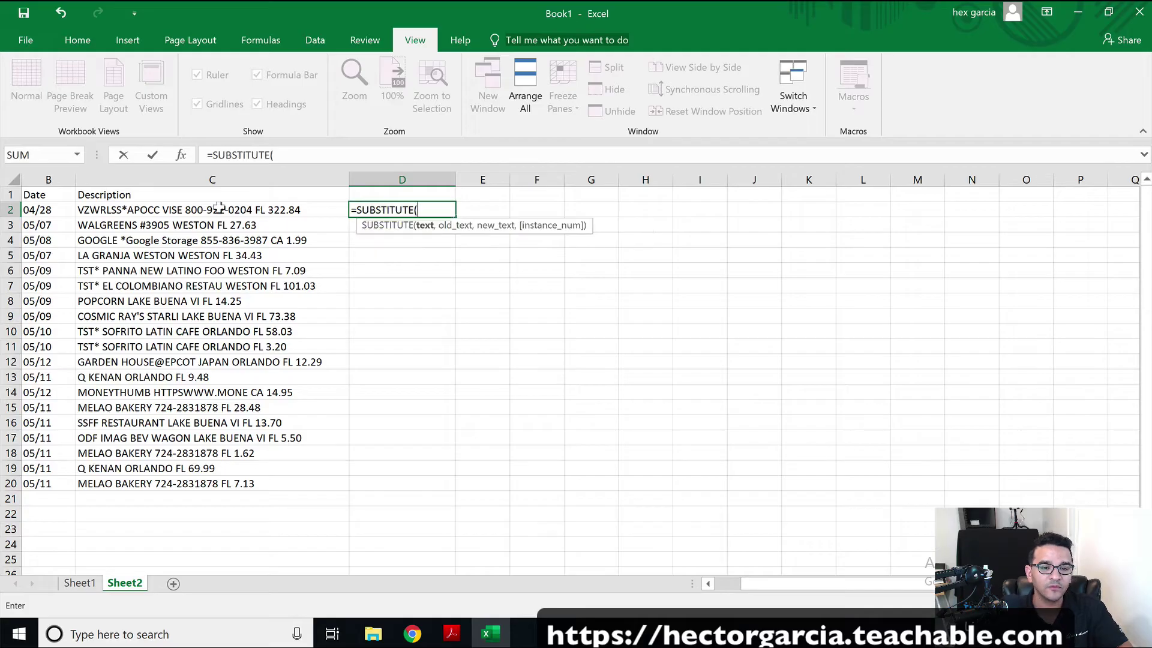
left_click(186, 204)
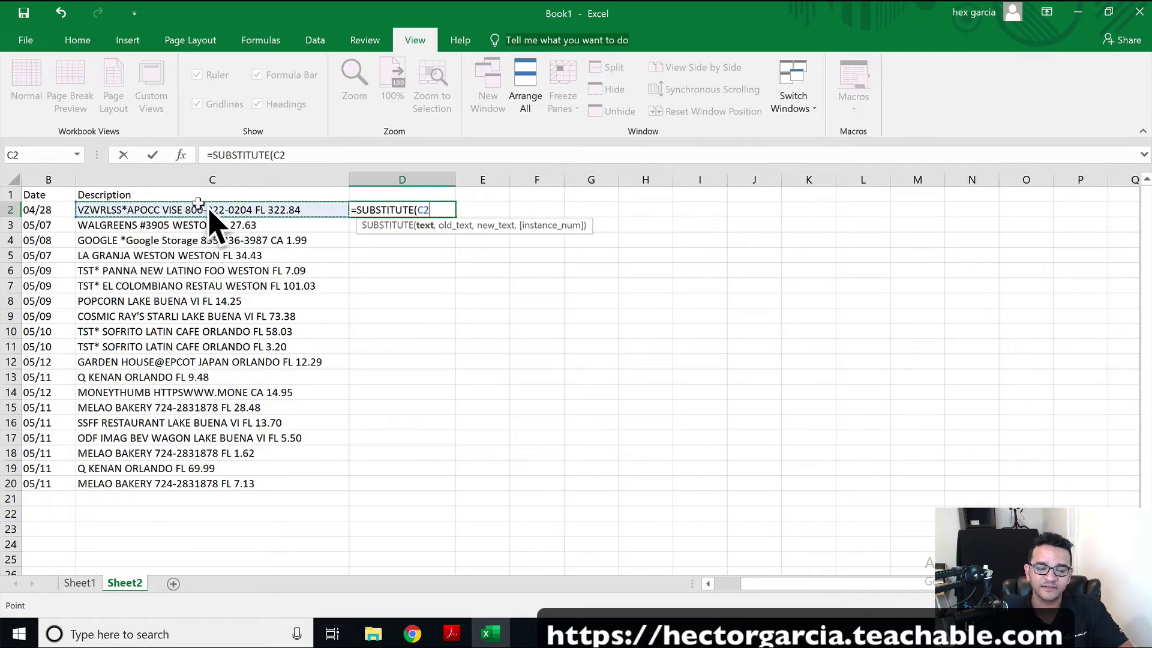
left_click(303, 153)
type(",")
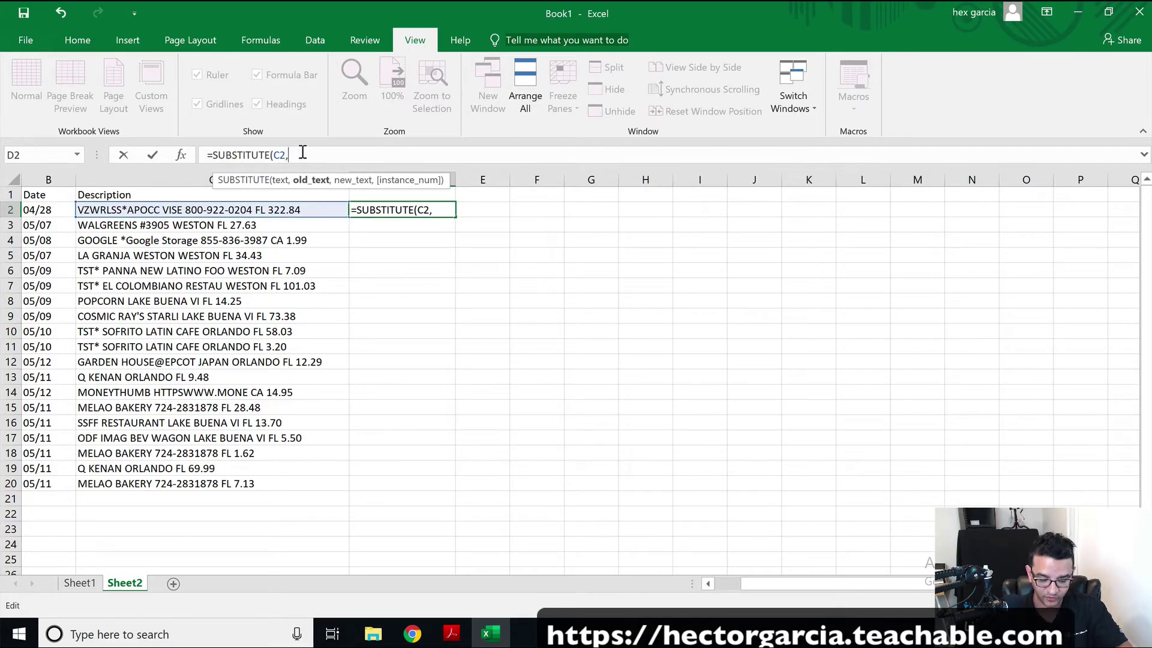
Complete D2's SUBSTITUTE formula so each single space " " is replaced by a long run of spaces in quotes.
type("\" \"")
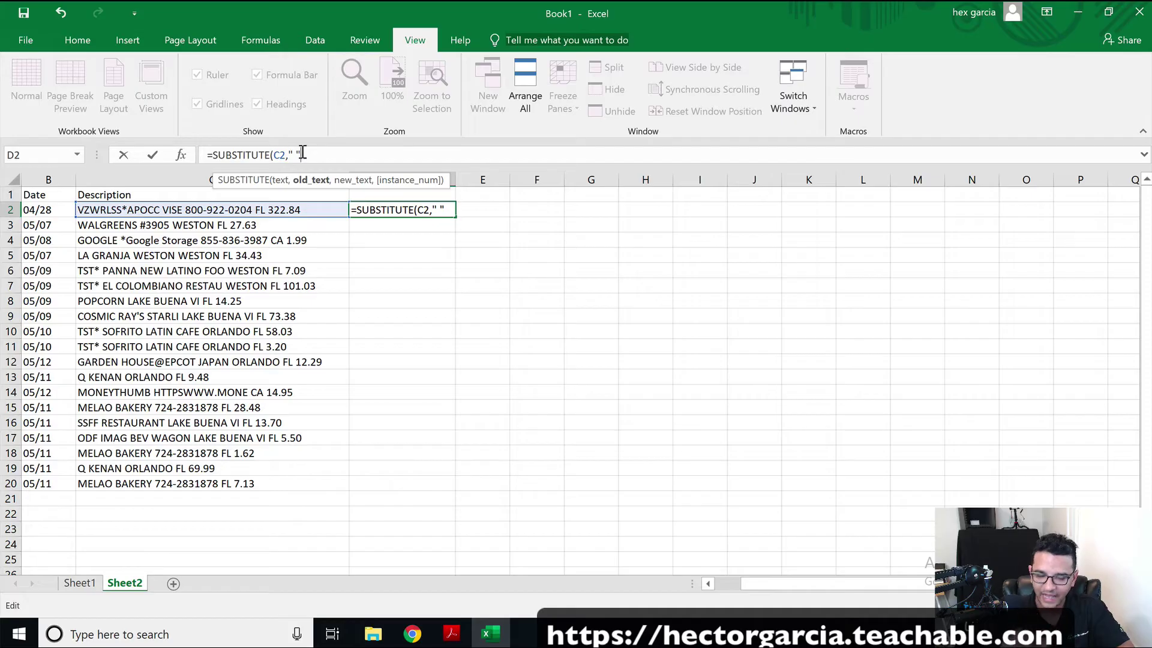
type("\",")
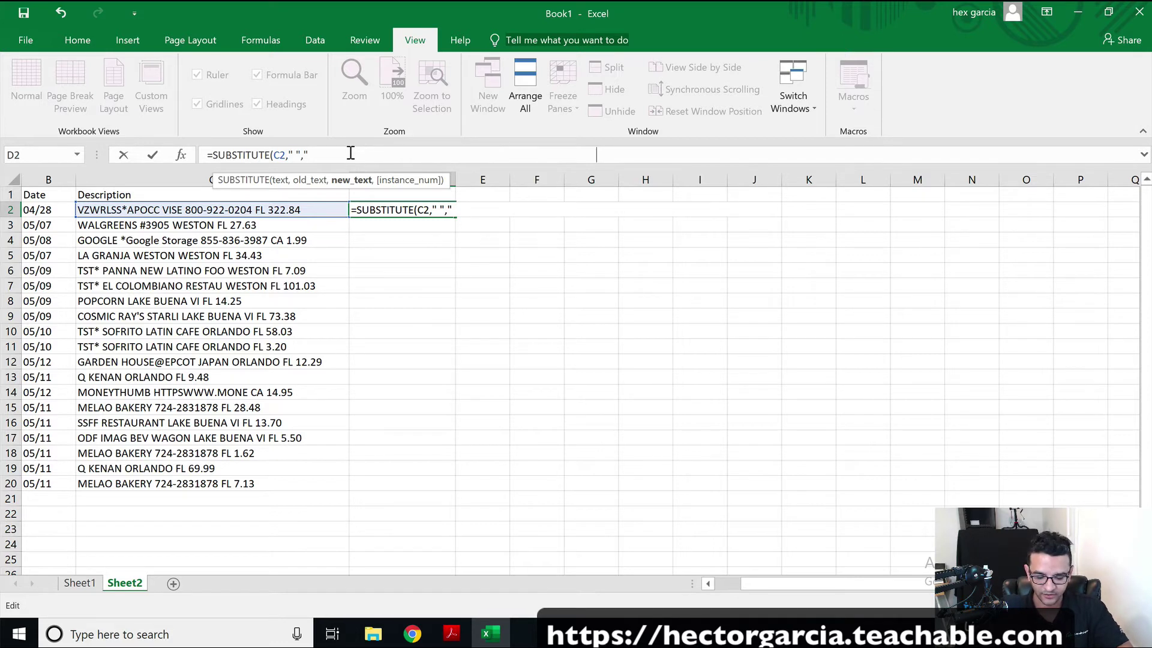
type("\")")
key("shift+Return")
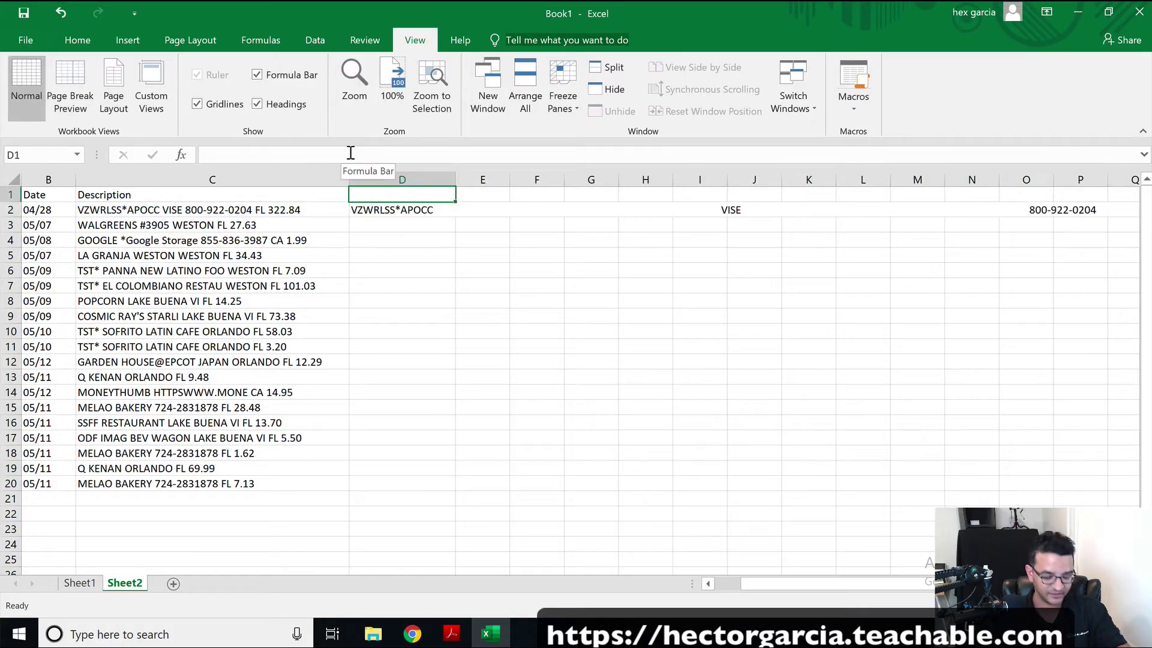
Examine the long run of spaces between the quotes of the new text in D2's SUBSTITUTE formula.
key("Down")
left_click(330, 156)
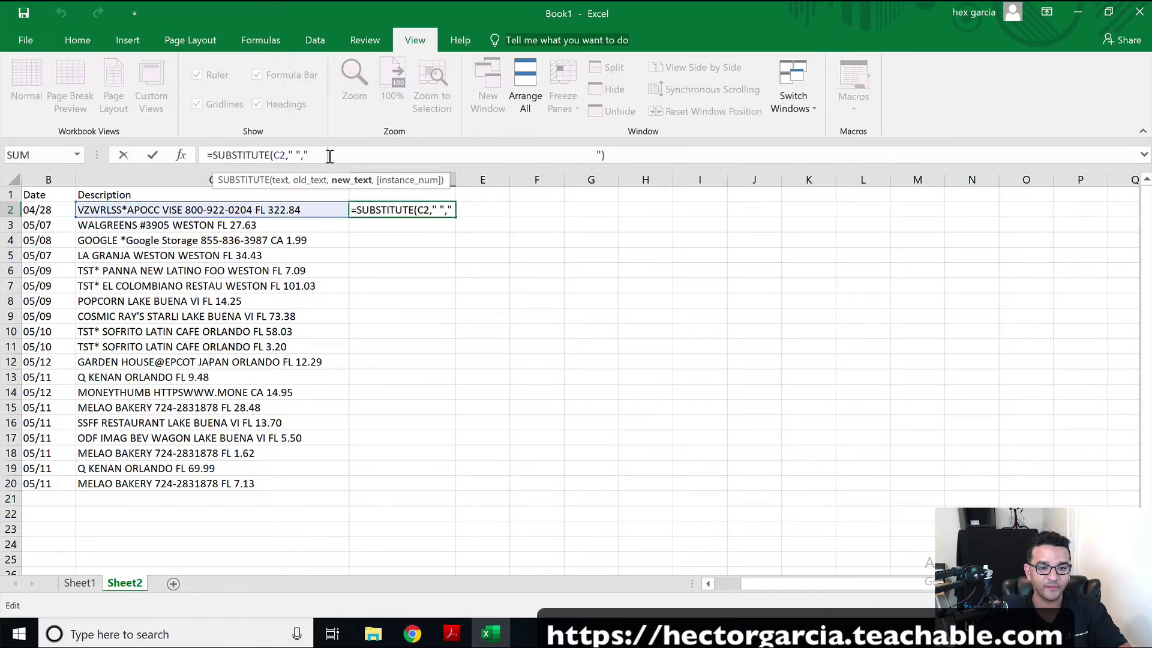
key("super+plus")
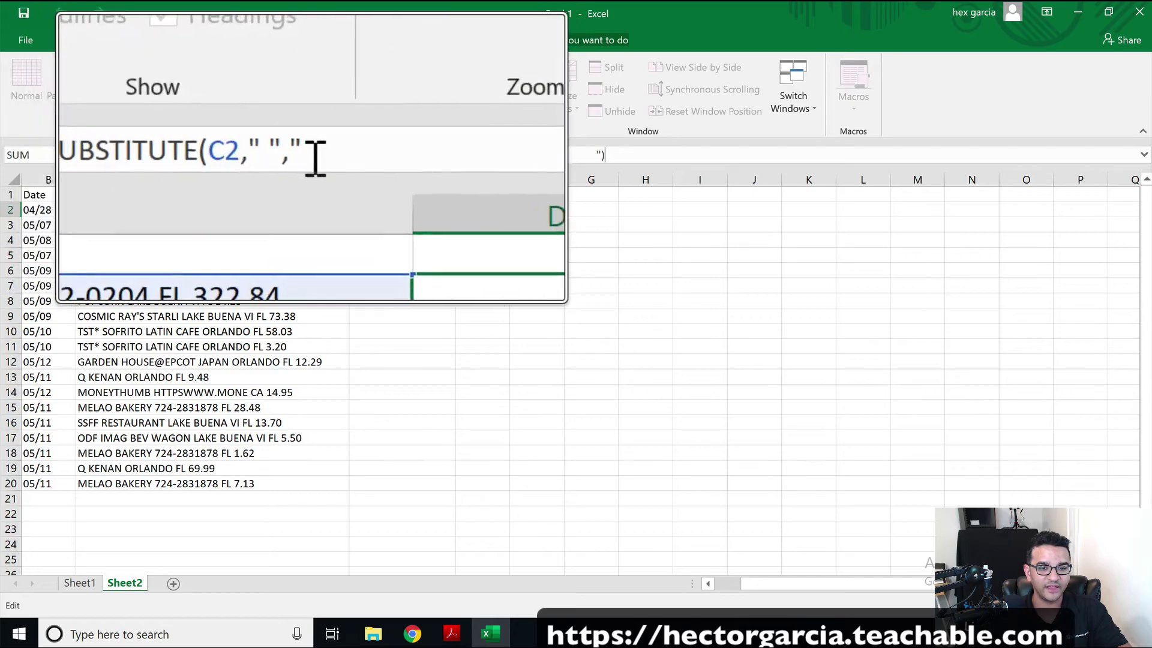
key("super+plus")
left_click_drag(308, 155, 312, 156)
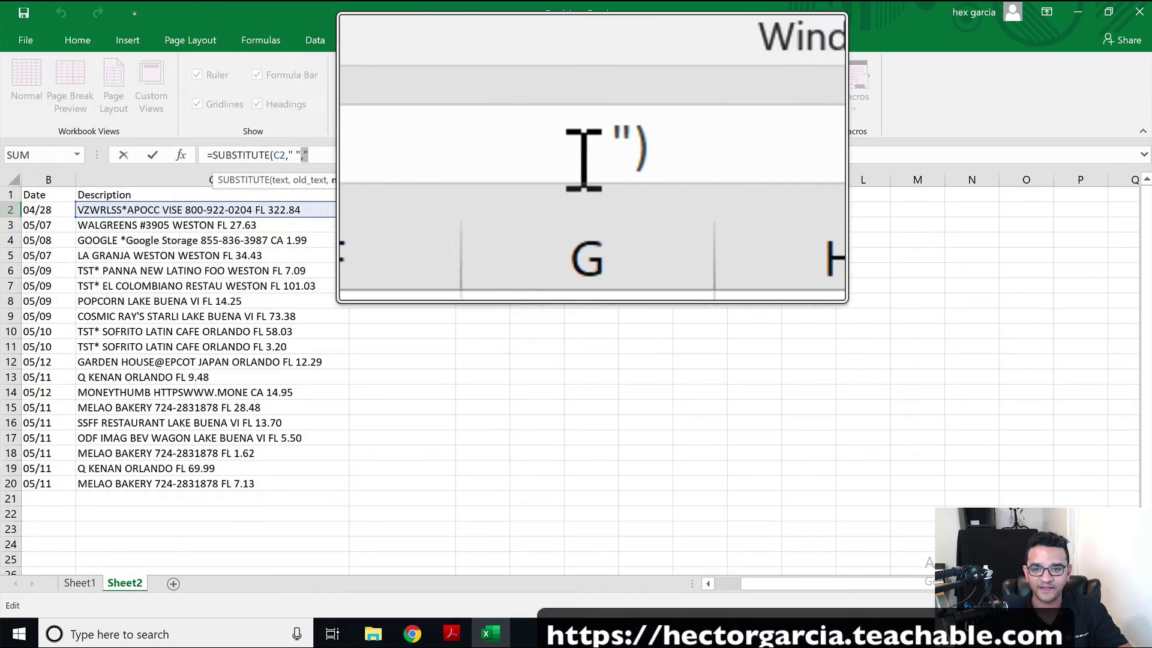
key("super+Escape")
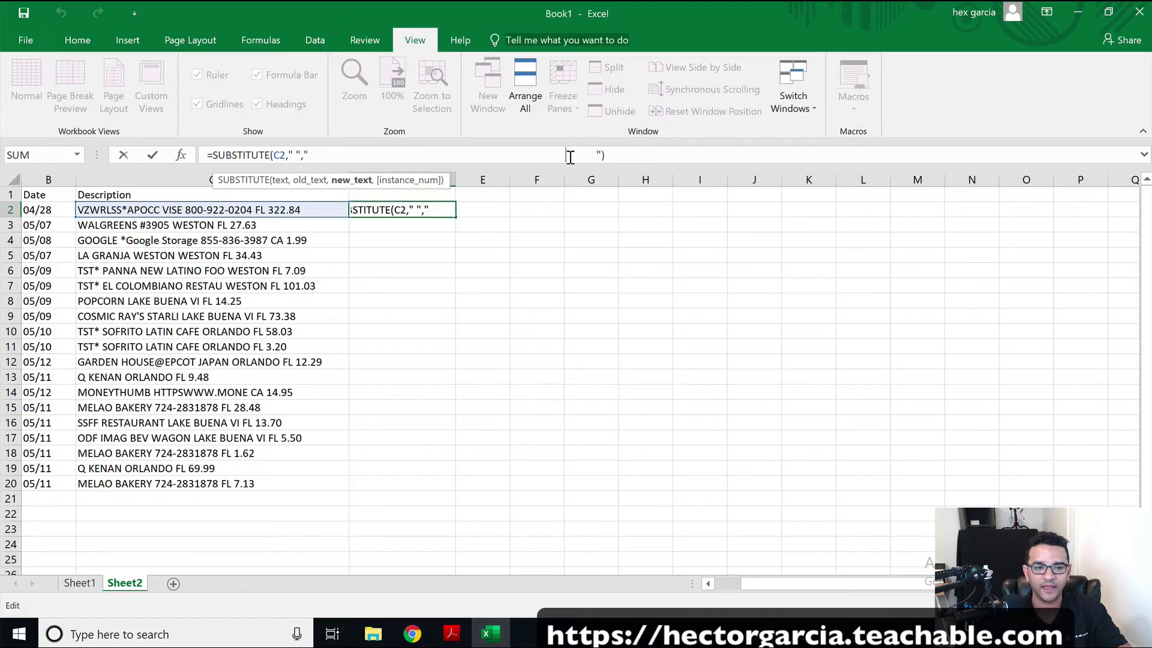
key("ctrl+Return")
left_click(367, 155)
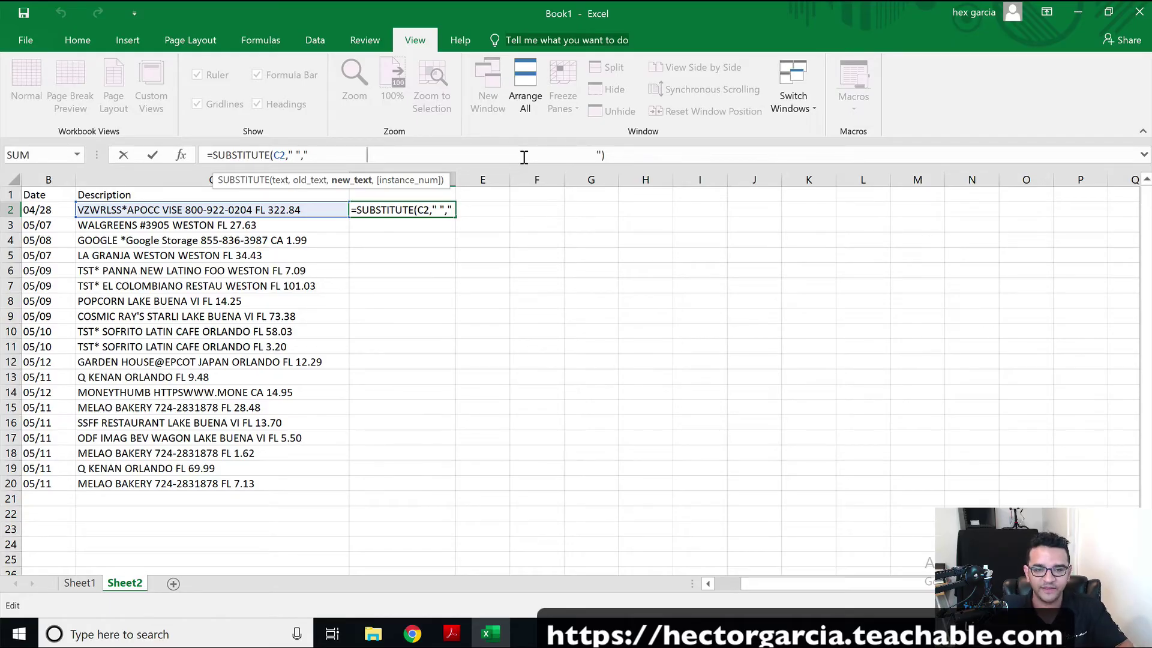
Enter the SUBSTITUTE formula in D2 and examine how the description's words are spread out across row 2.
key("Return")
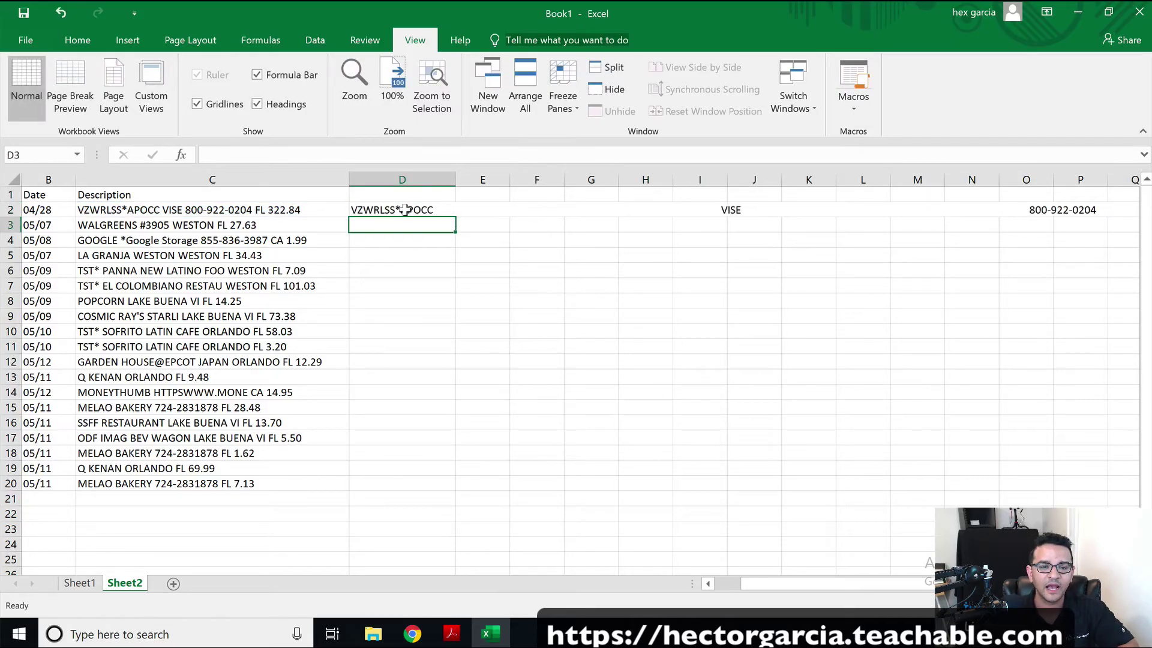
left_click(405, 204)
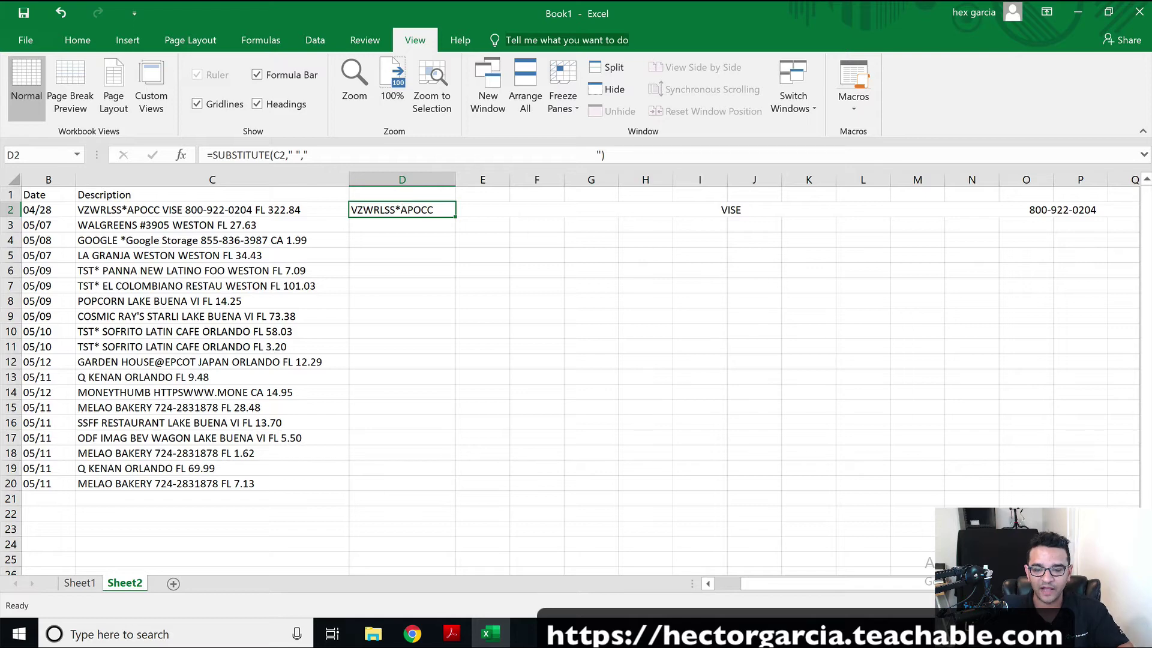
left_click_drag(845, 582, 894, 582)
scroll(600, 360, "right", 5)
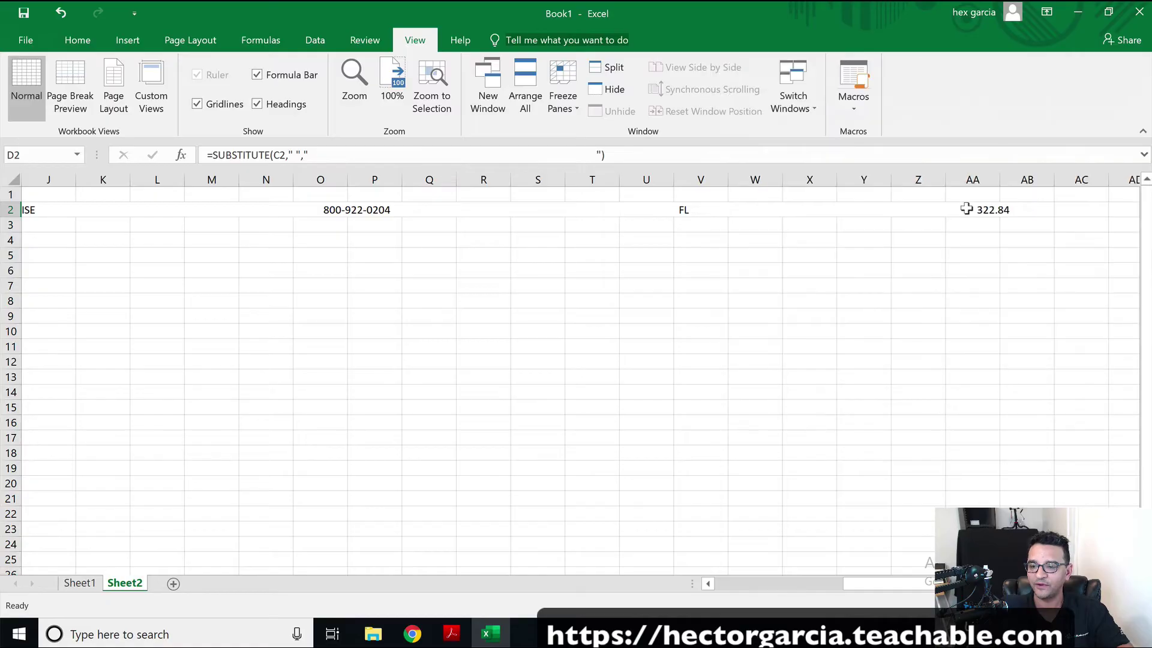
left_click(810, 580)
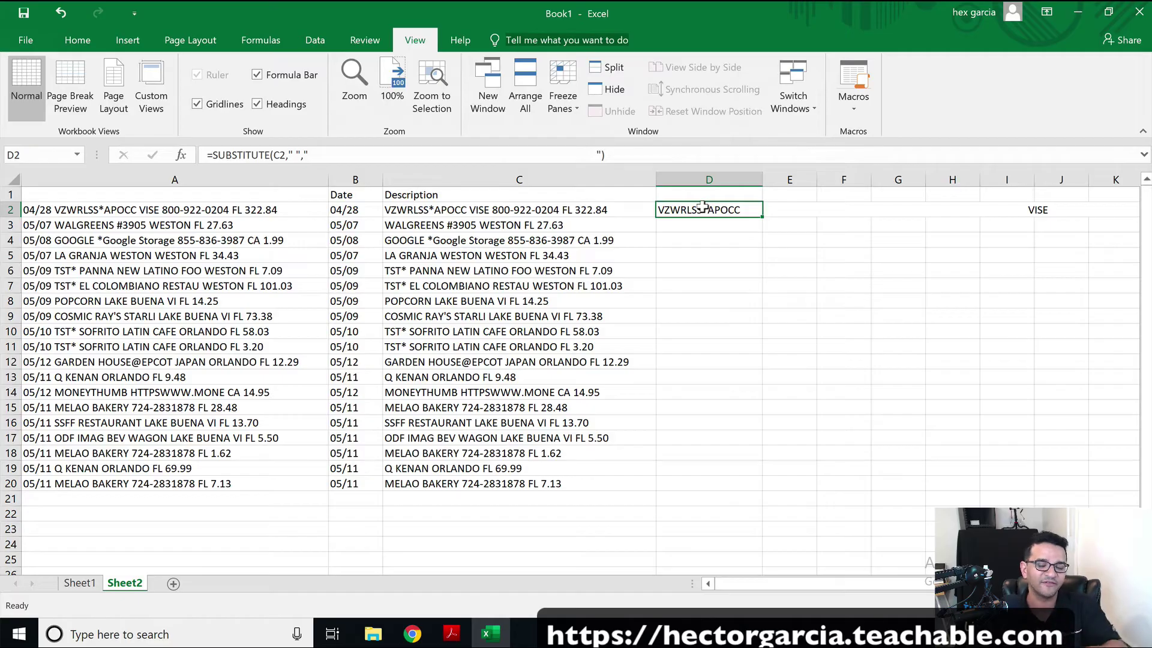
Wrap D2's SUBSTITUTE formula in RIGHT with 10 characters and fill it down through D20.
left_click(214, 155)
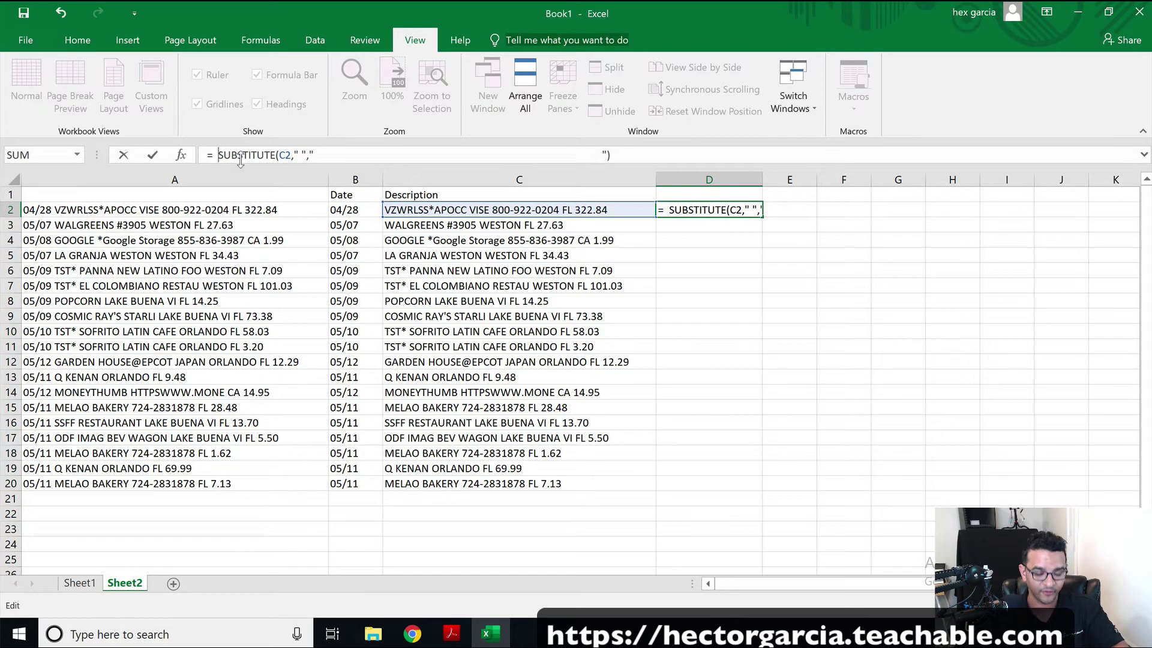
type("right ")
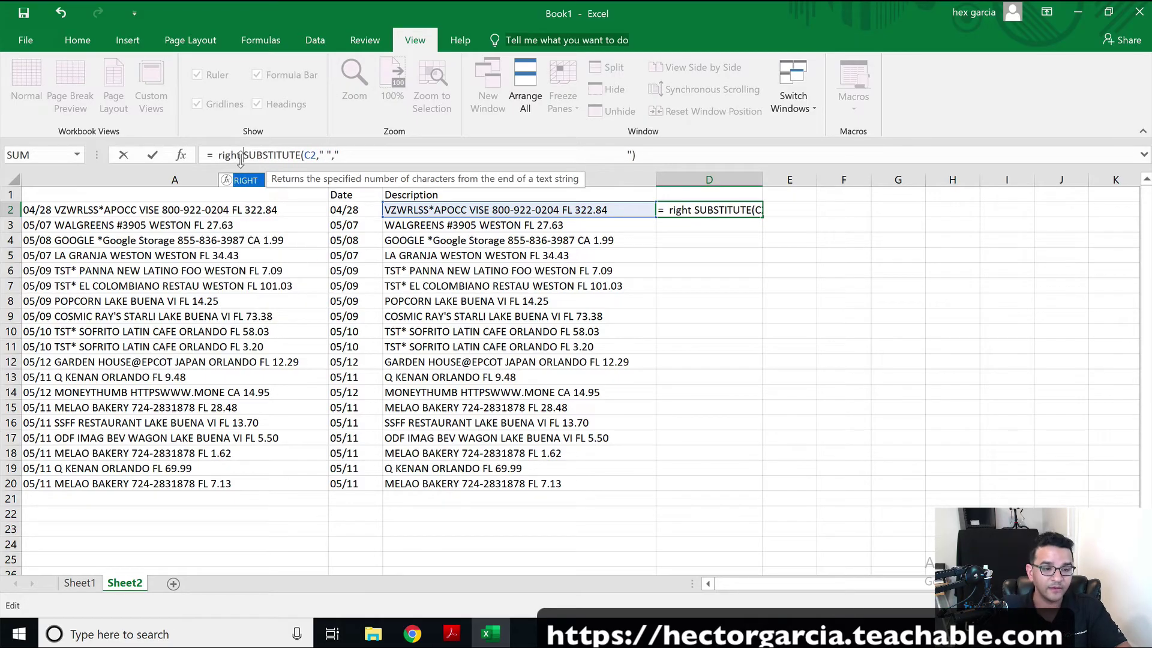
type("(")
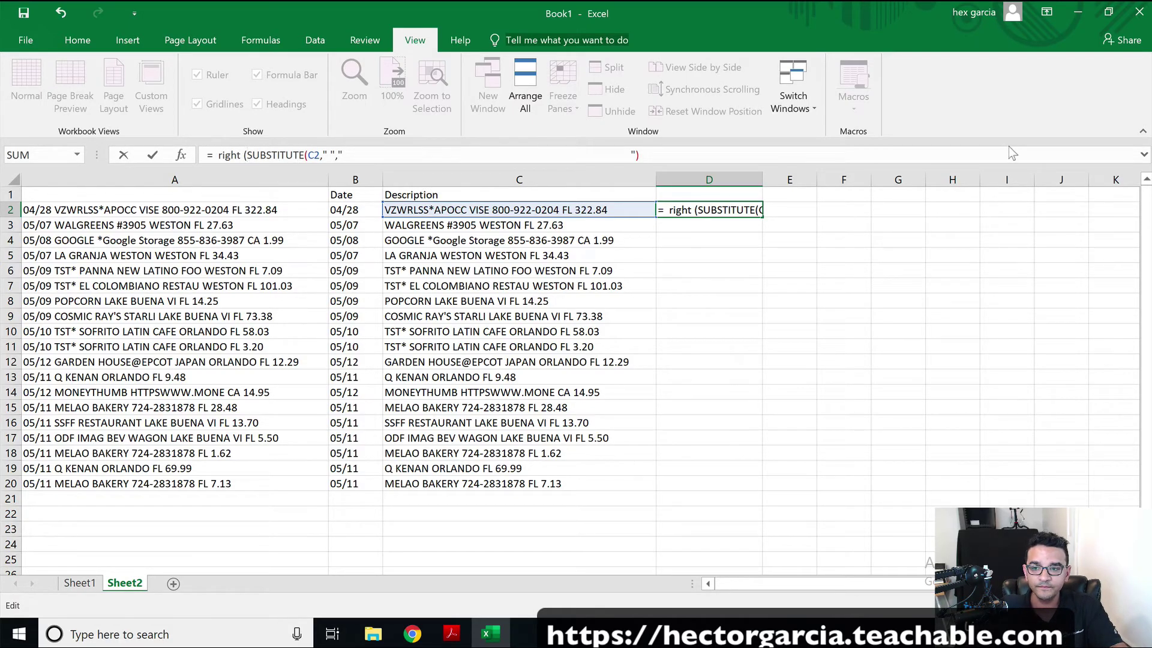
key("End")
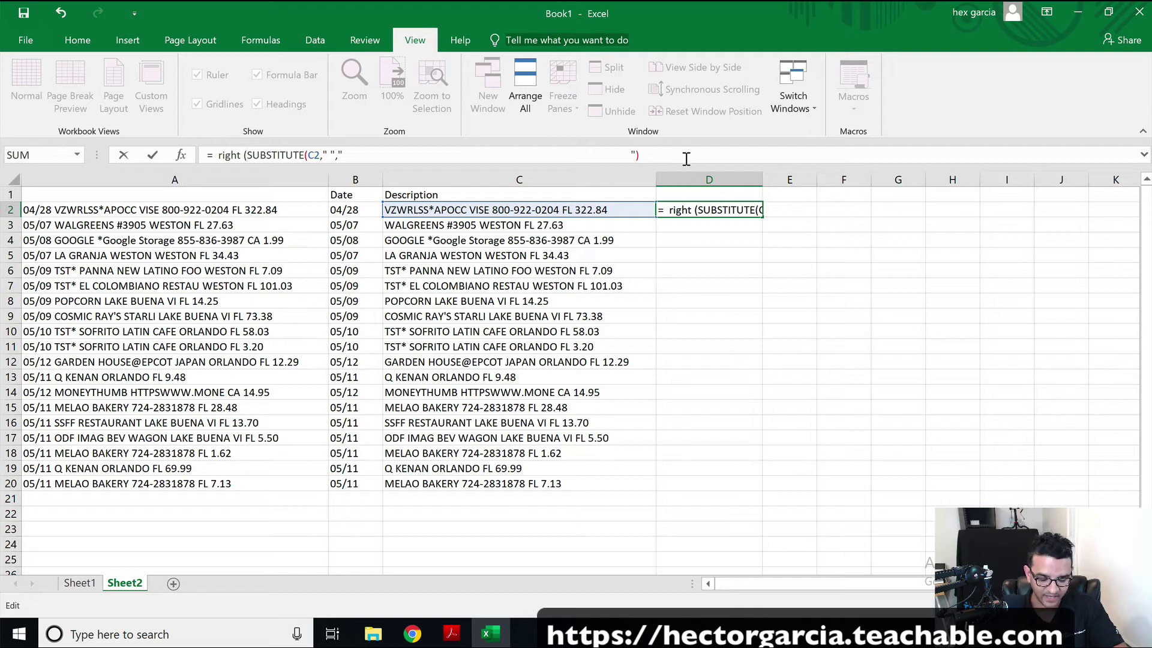
type(",")
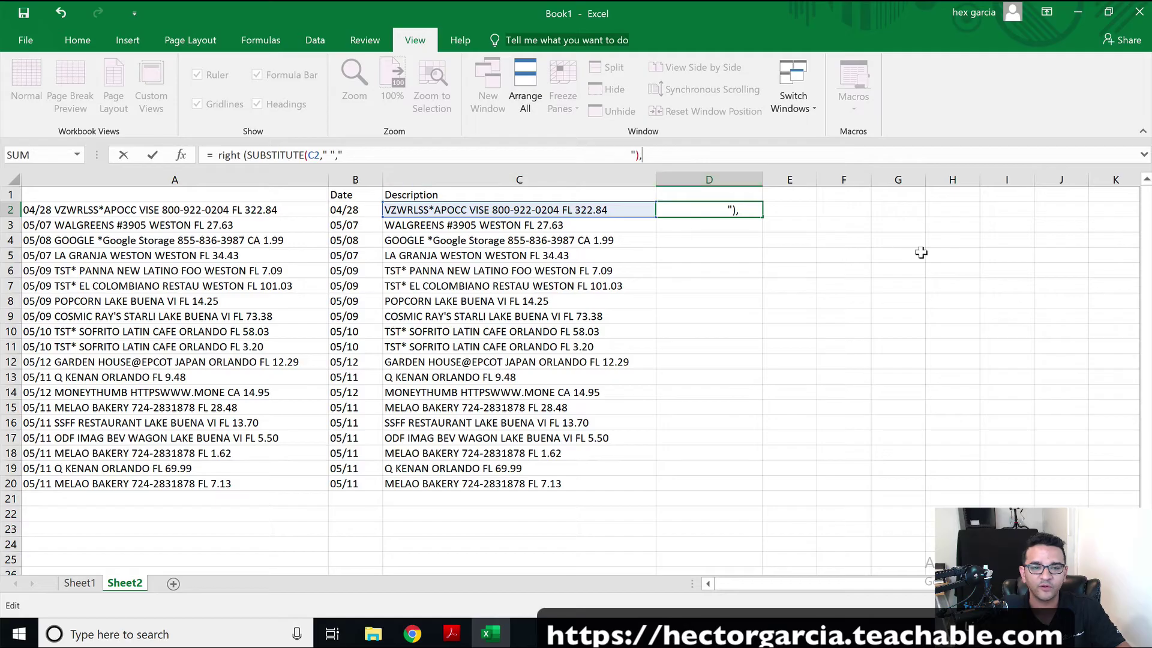
left_click(753, 212)
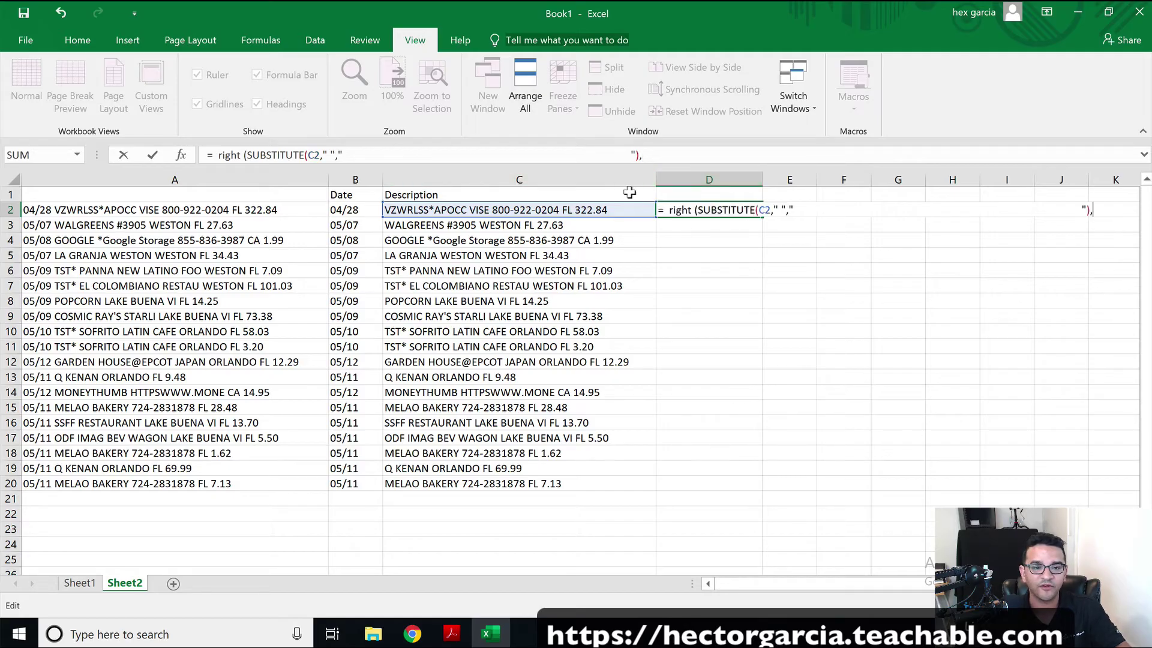
left_click(690, 157)
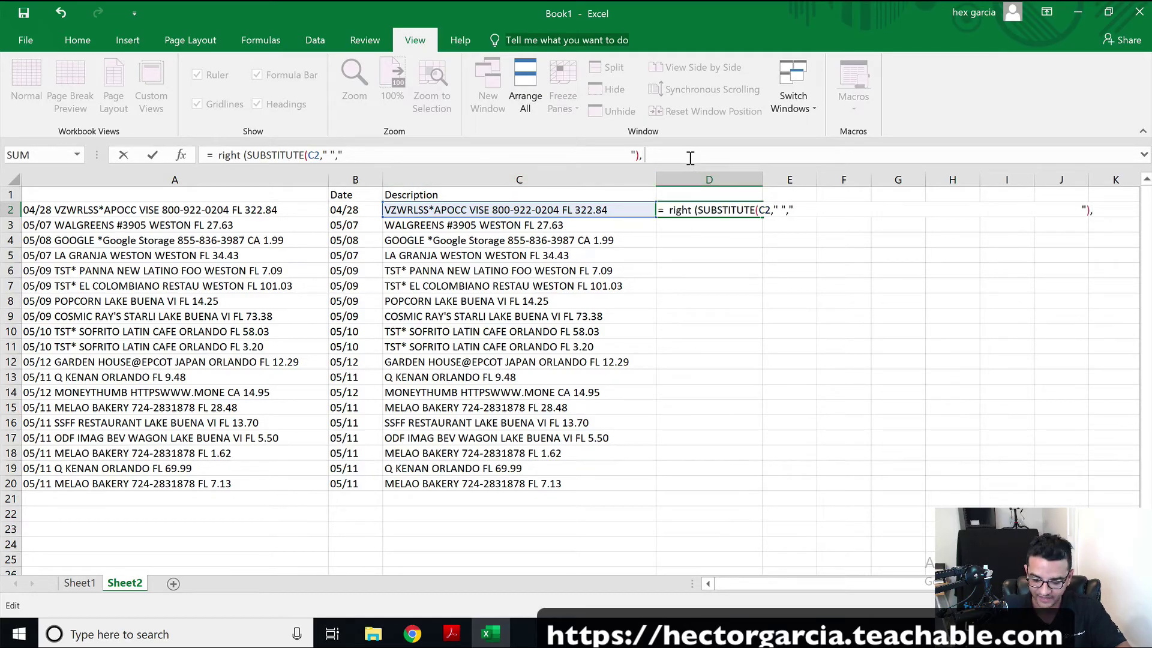
type("10)")
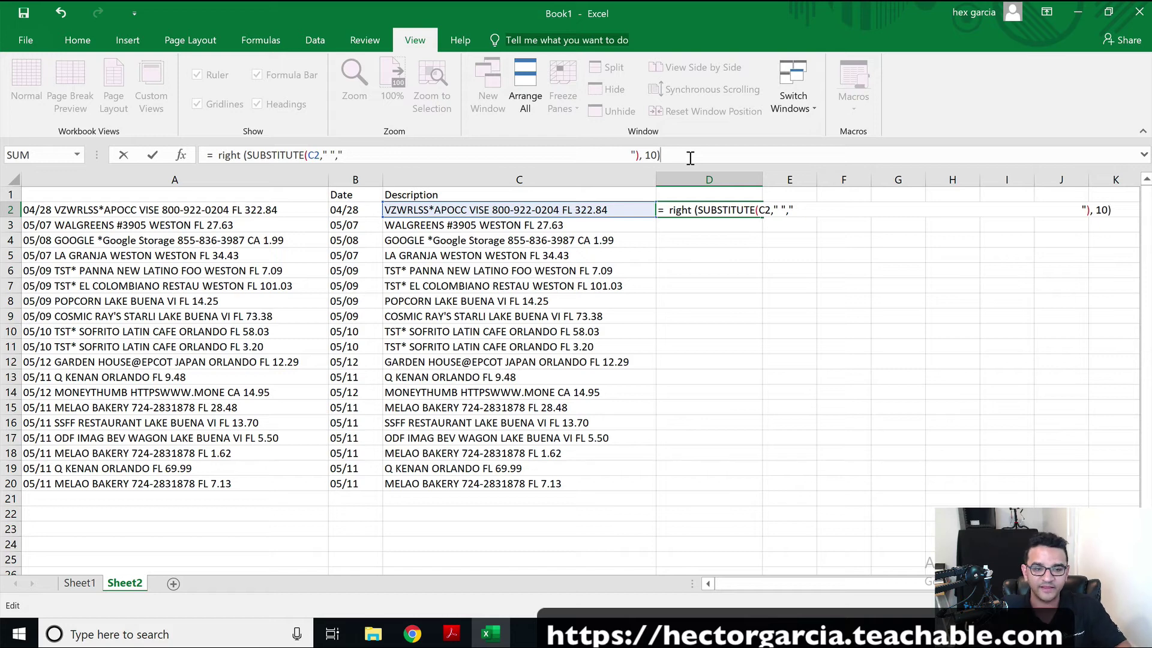
key("Return")
key("Return")
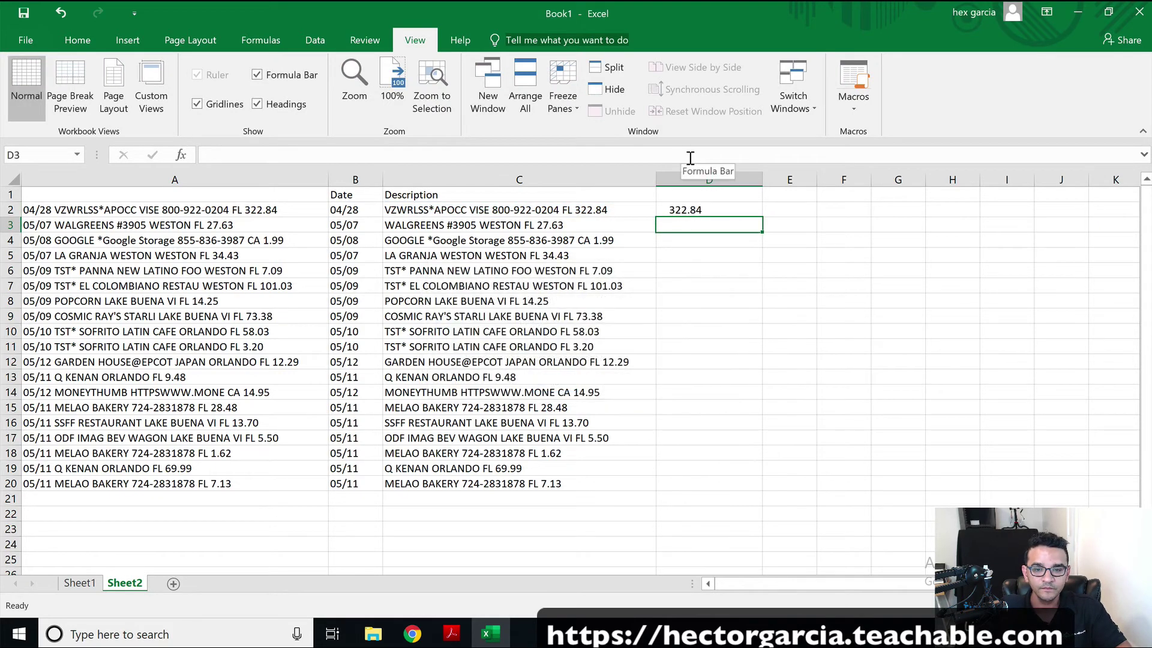
left_click(690, 208)
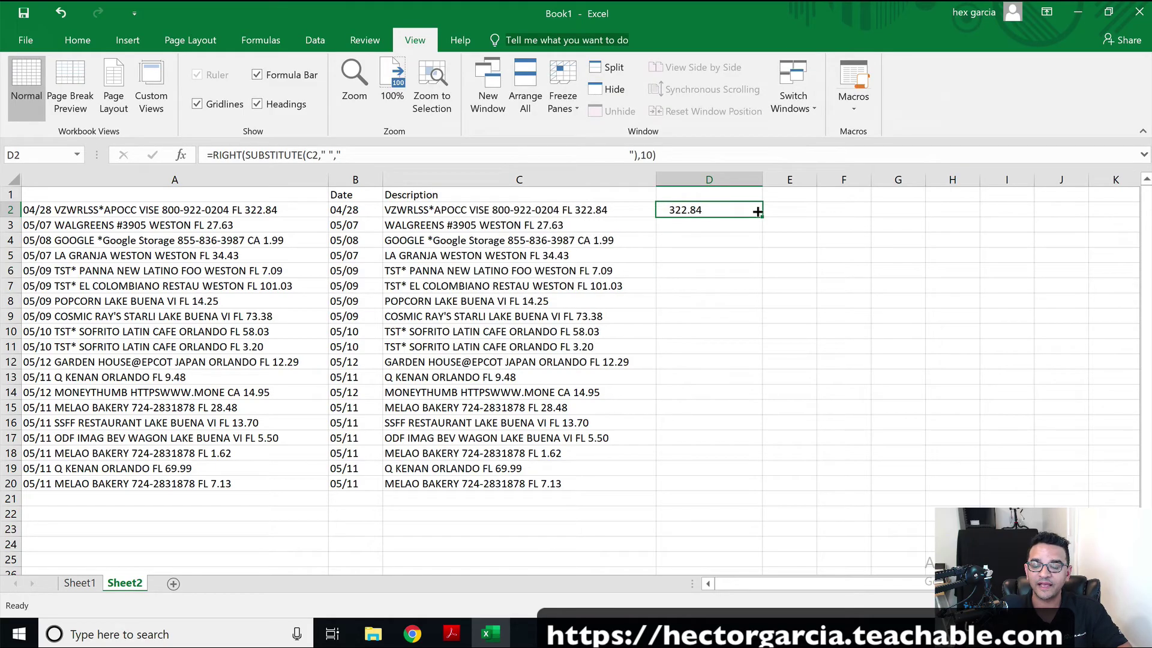
left_click_drag(757, 211, 759, 482)
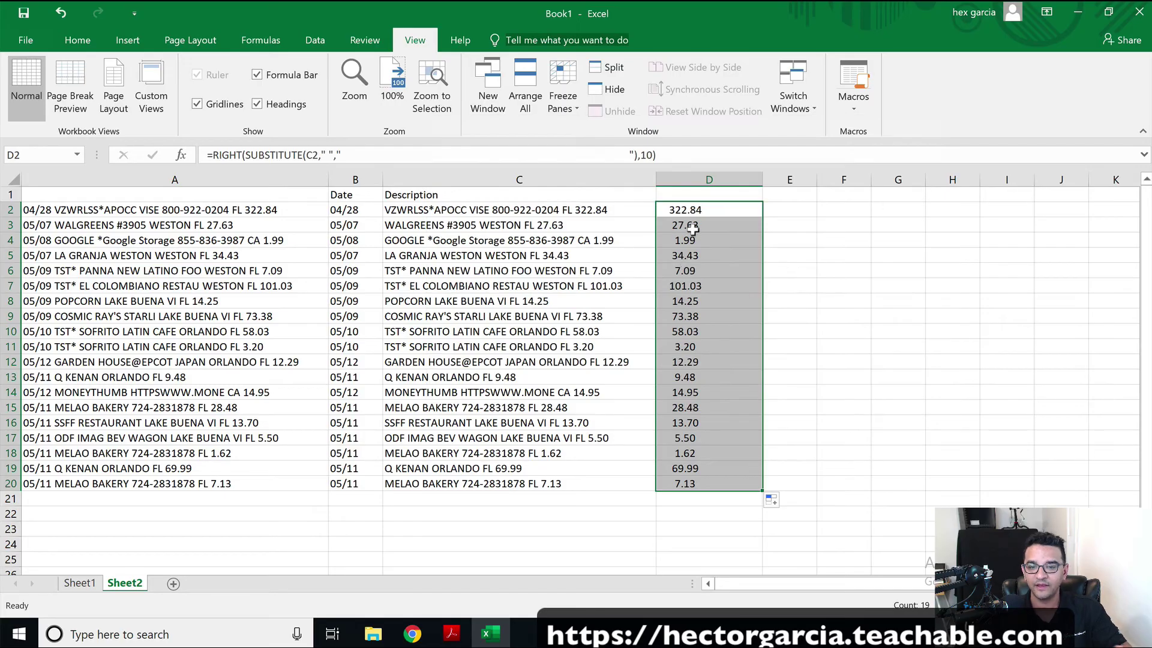
Set the RIGHT character count in D2 to 20 and refill the formula down through D20.
left_click(645, 154)
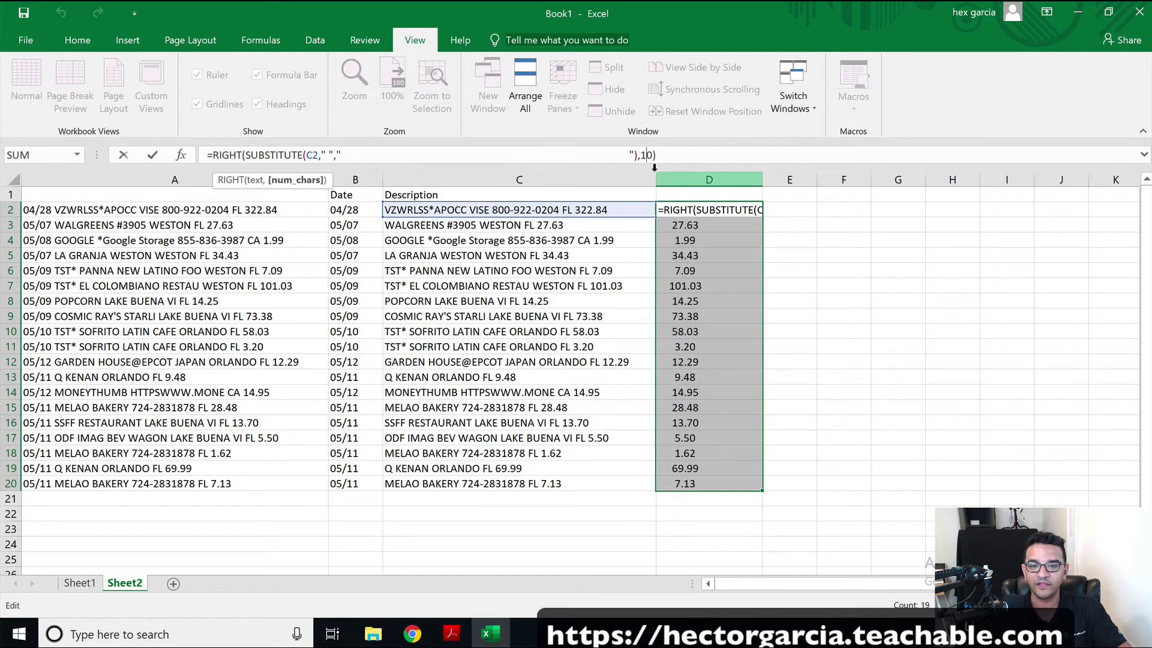
key("Right")
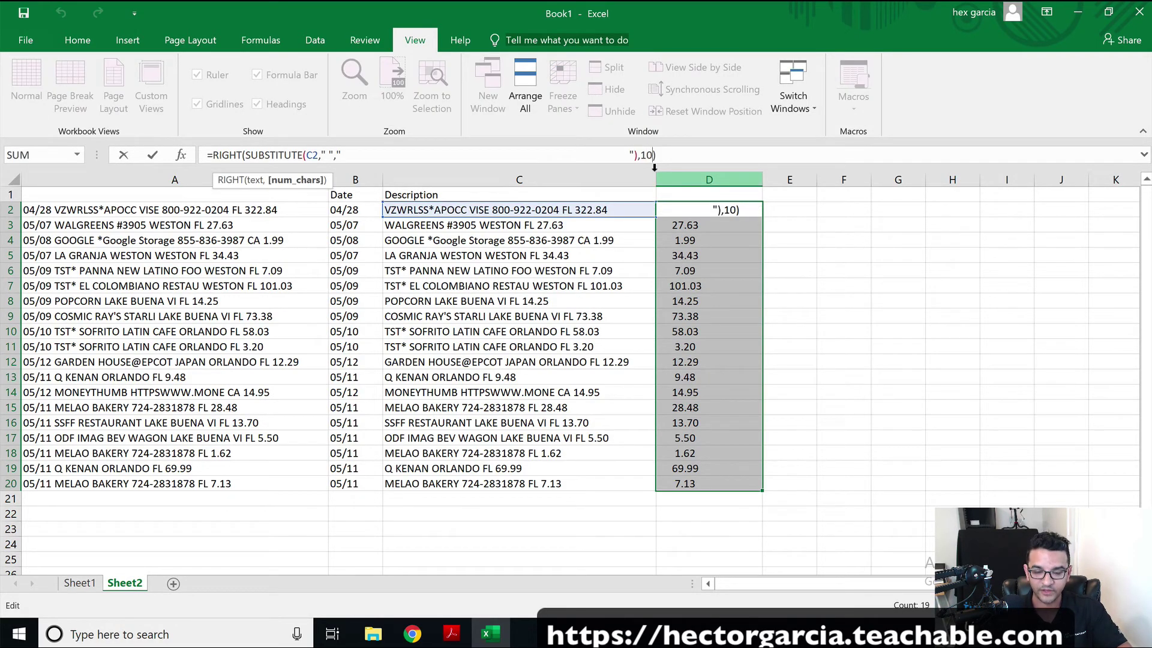
key("Return")
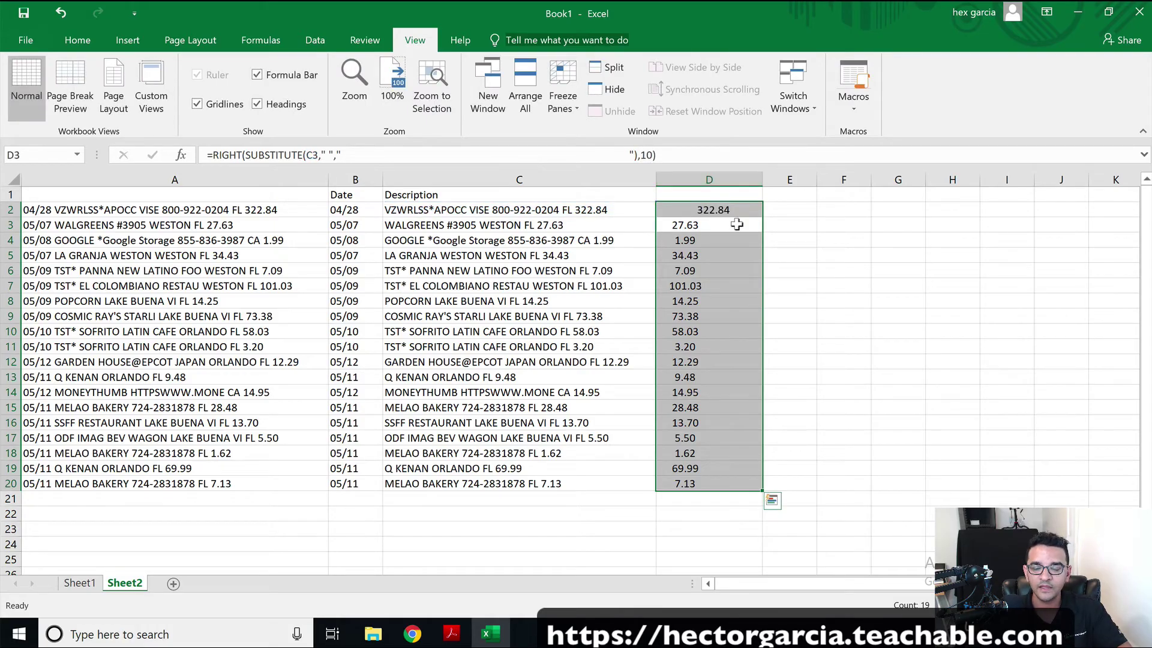
left_click(726, 210)
left_click_drag(761, 217, 739, 483)
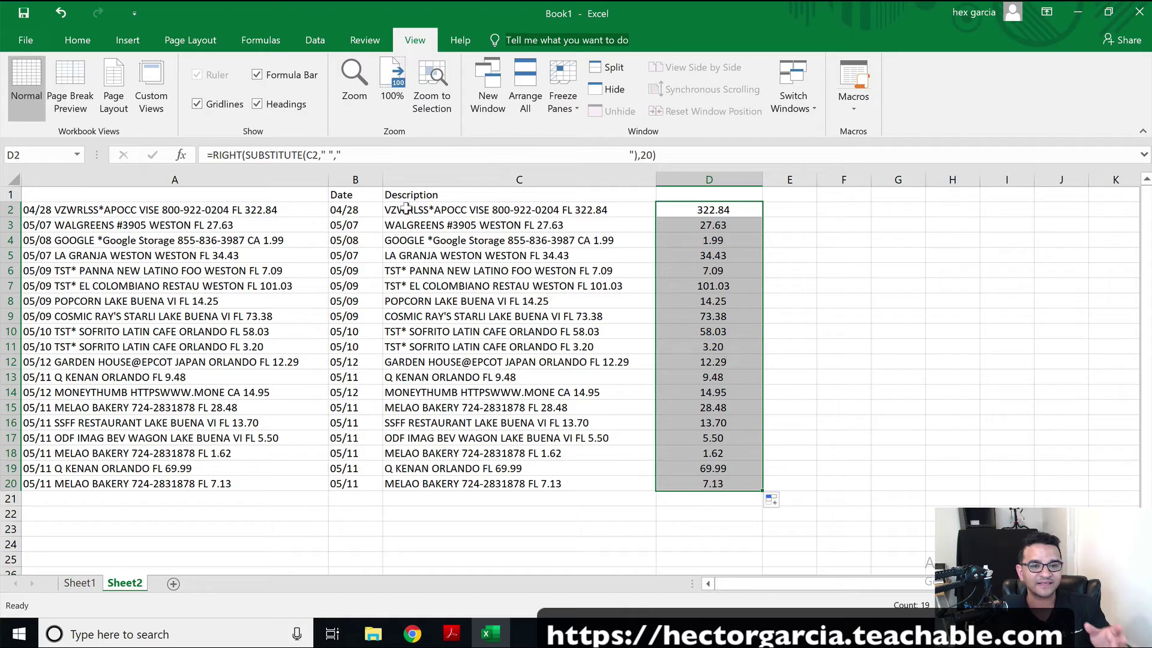
Shorten the run of spaces used as the new text in D2's SUBSTITUTE formula.
left_click_drag(385, 154, 523, 161)
key("Escape")
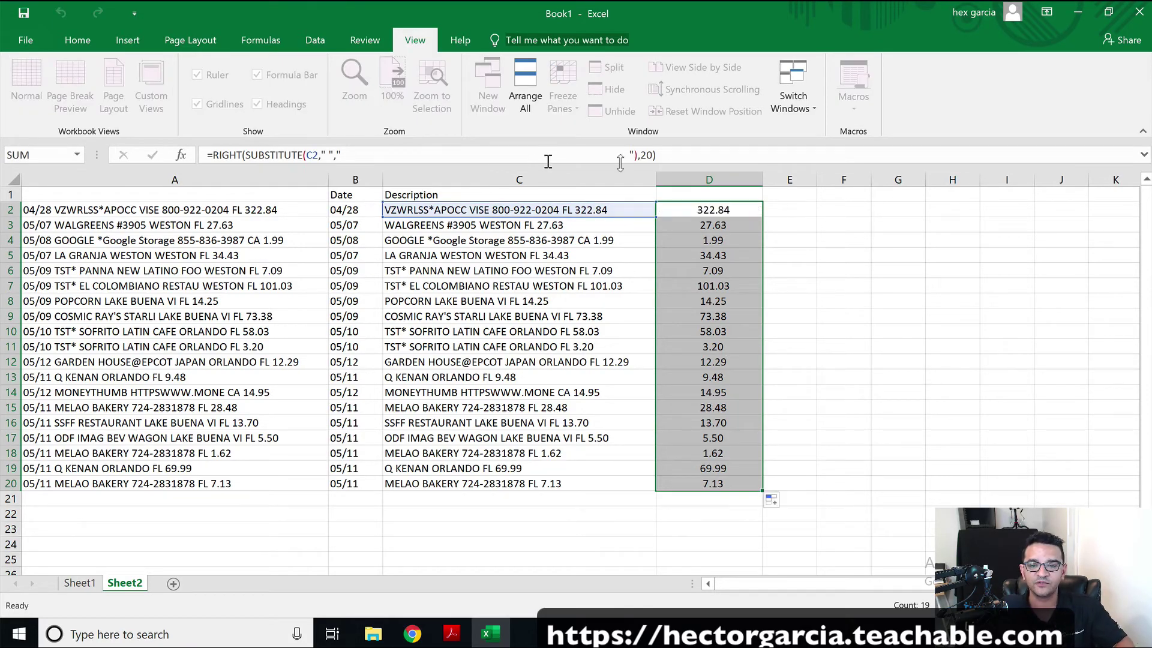
left_click_drag(361, 155, 618, 156)
key("Delete")
key("Return")
left_click(669, 210)
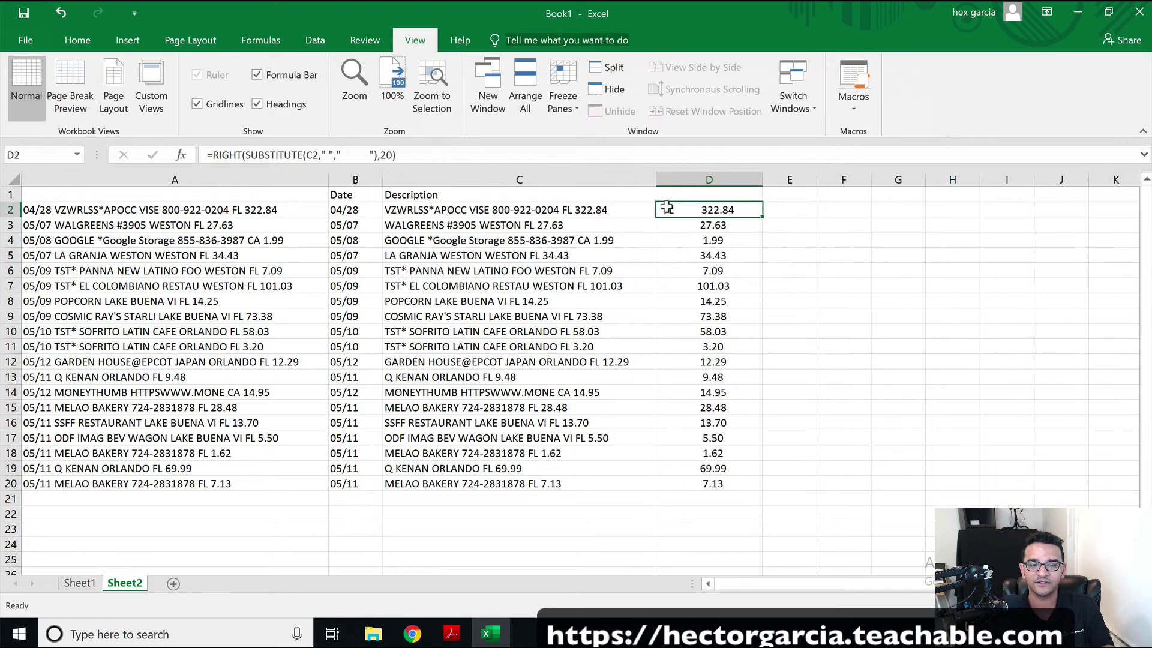
Add more spaces to the new text in D2's SUBSTITUTE formula and fill the formula down through D20.
left_click(354, 155)
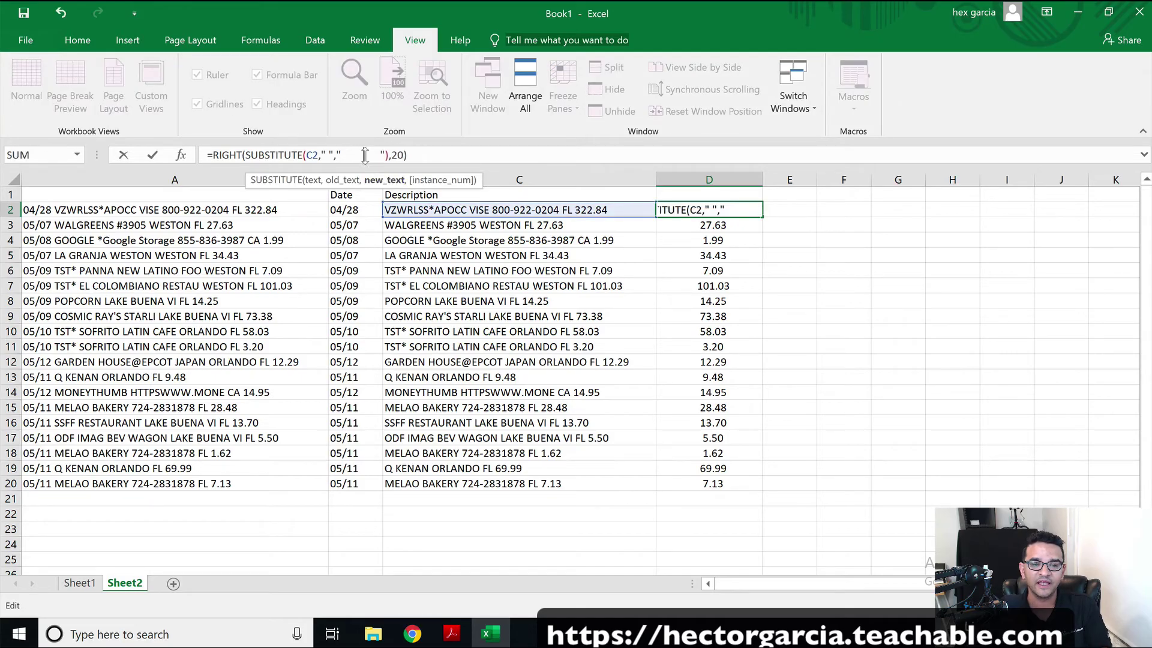
left_click_drag(243, 156, 412, 156)
left_click(369, 156)
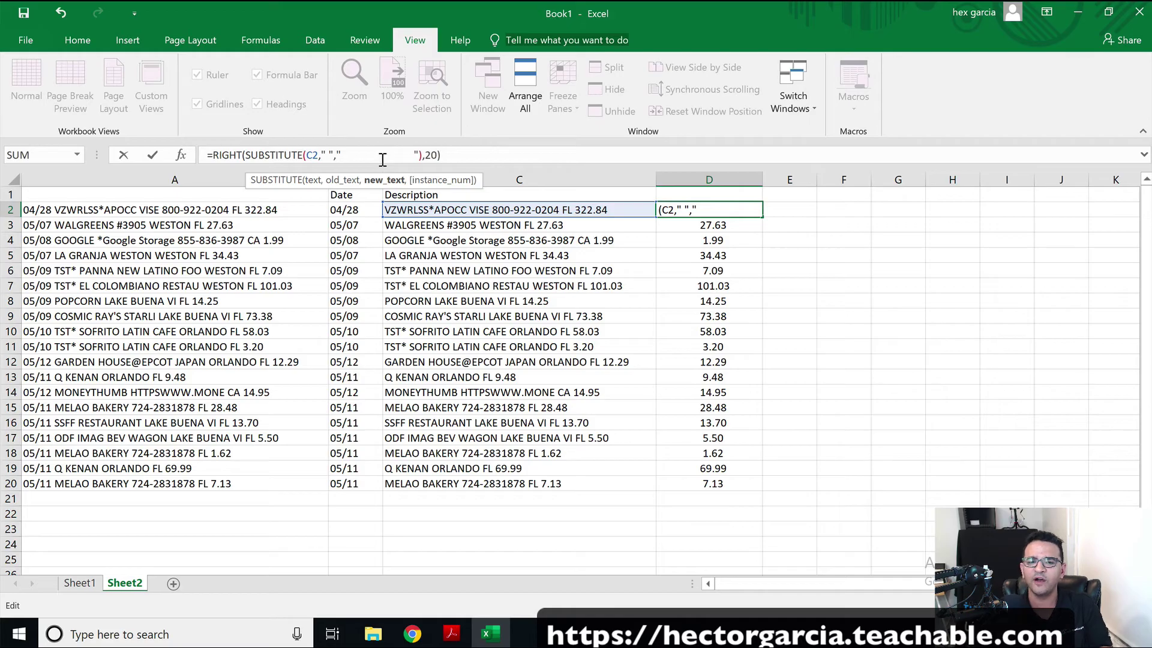
key("Return")
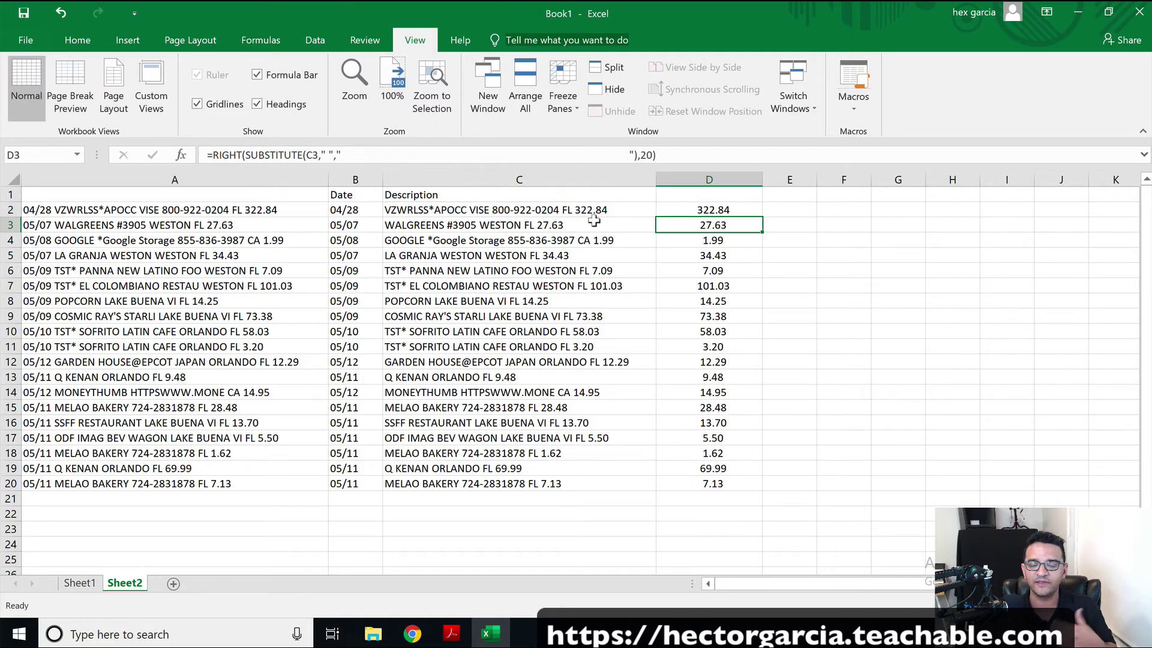
left_click(731, 205)
left_click_drag(760, 216, 738, 483)
left_click(720, 208)
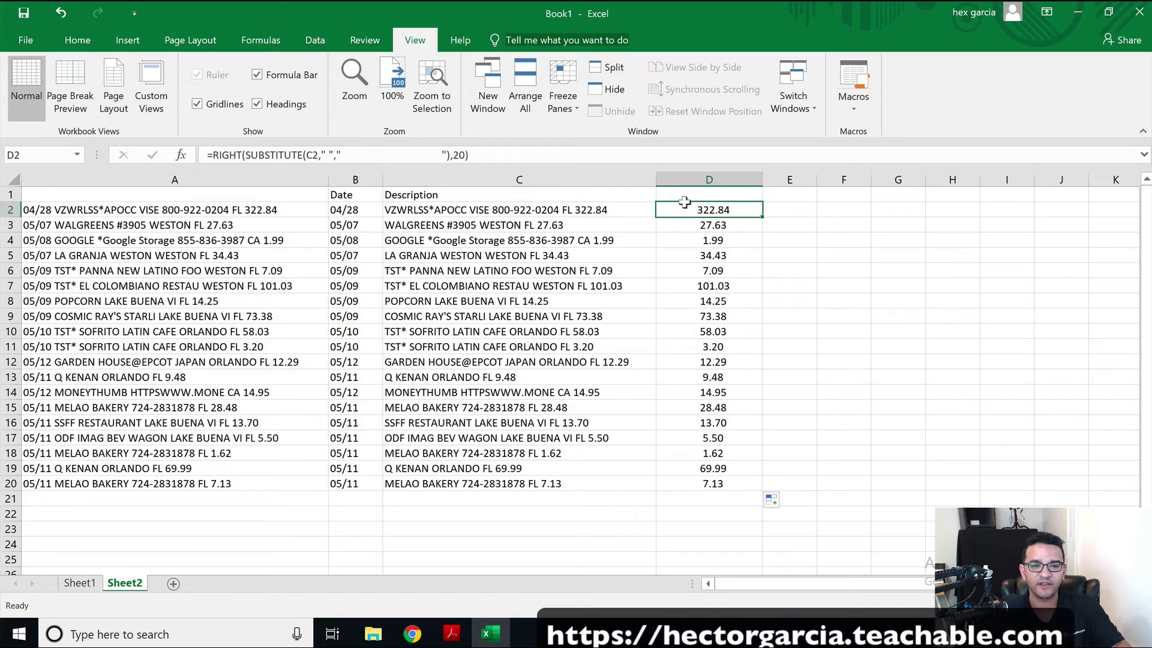
Try multiplying D2's RIGHT formula by 1 and filling it down through D20, and undo both changes.
left_click(523, 159)
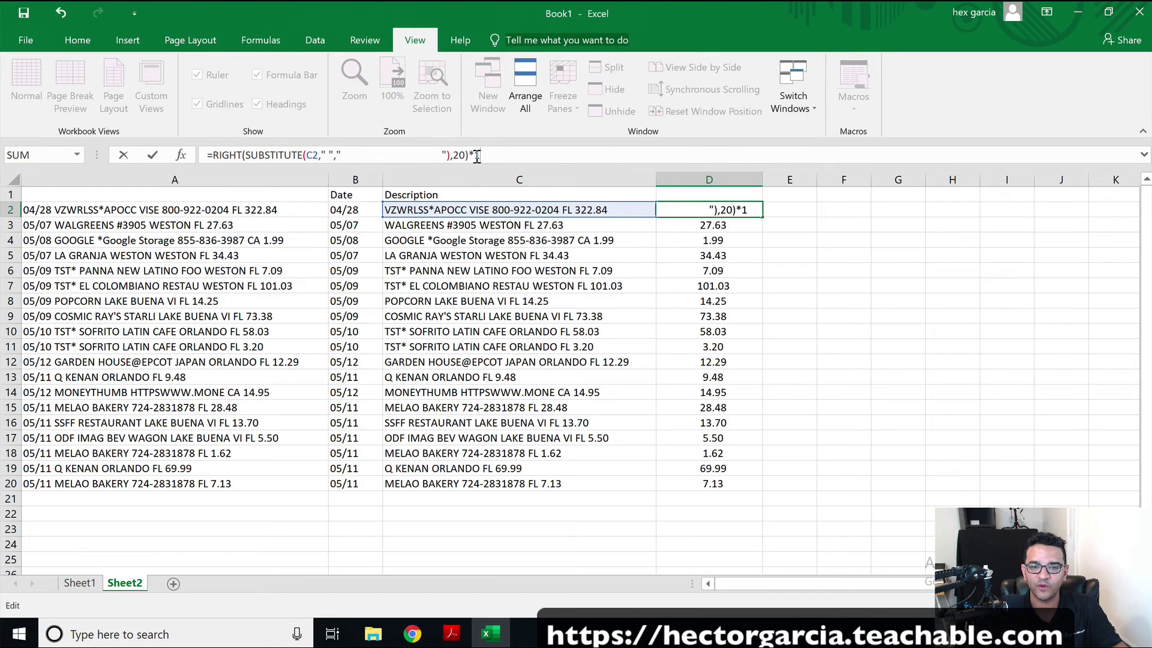
key("Return")
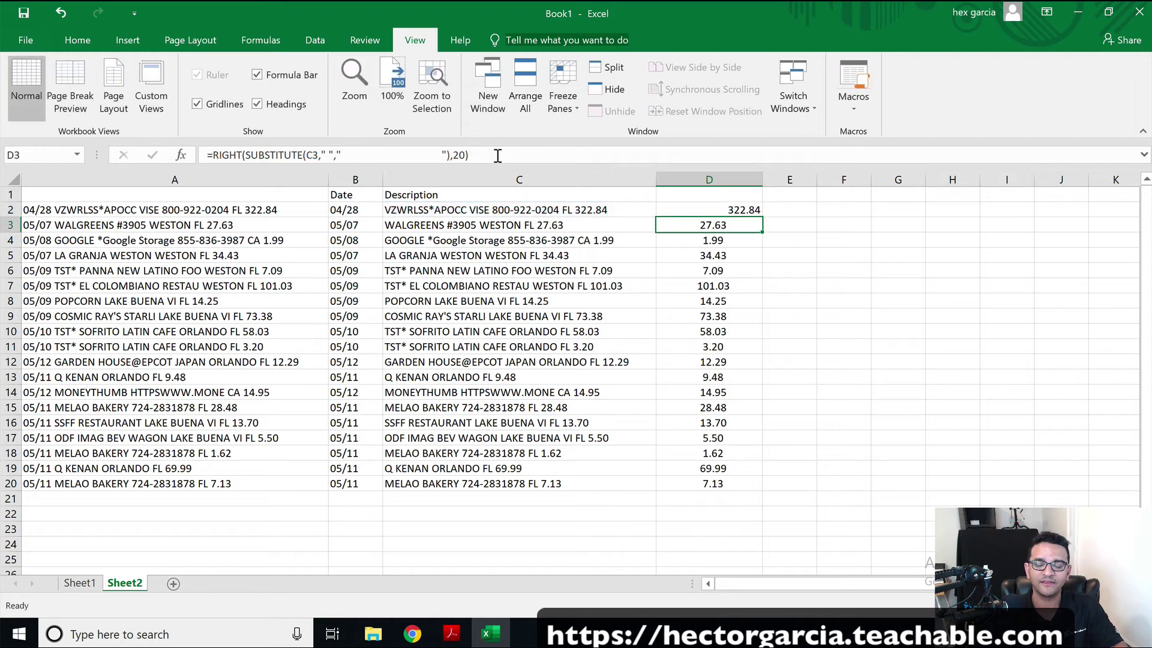
left_click(727, 204)
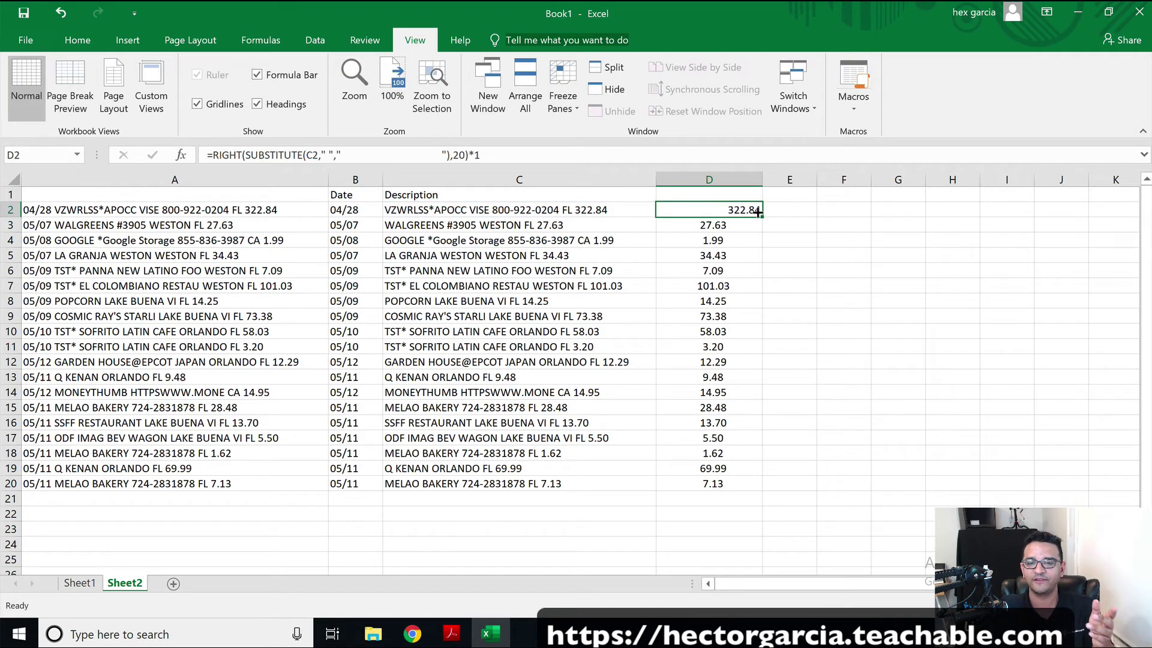
left_click_drag(758, 212, 747, 488)
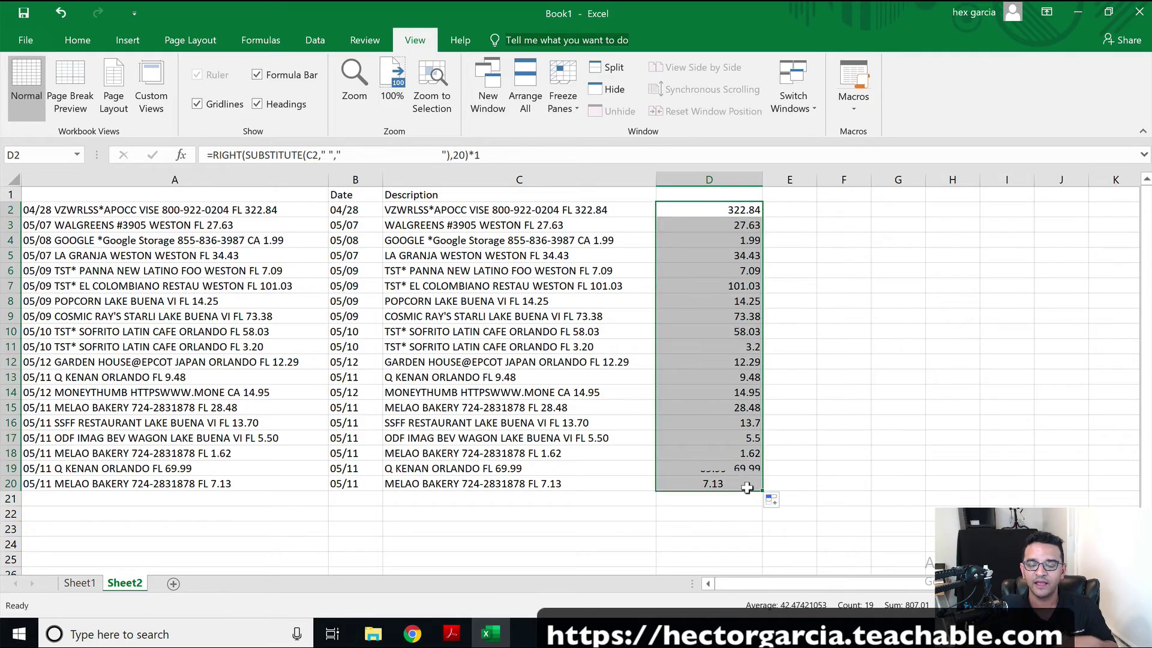
key("ctrl+z")
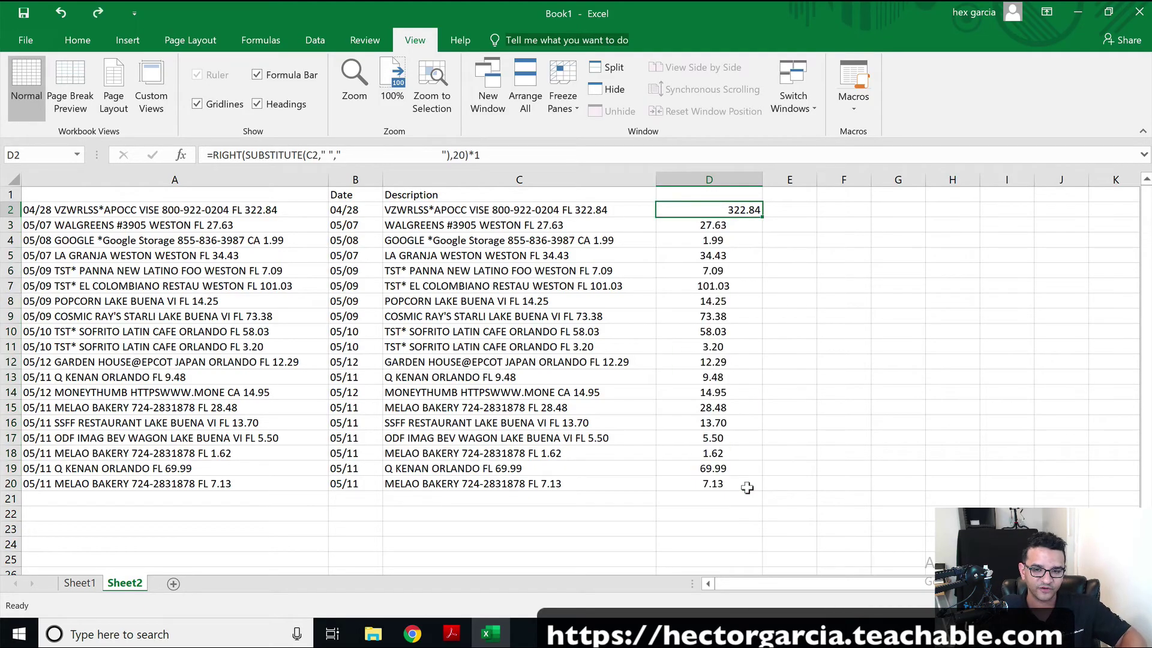
key("ctrl+z")
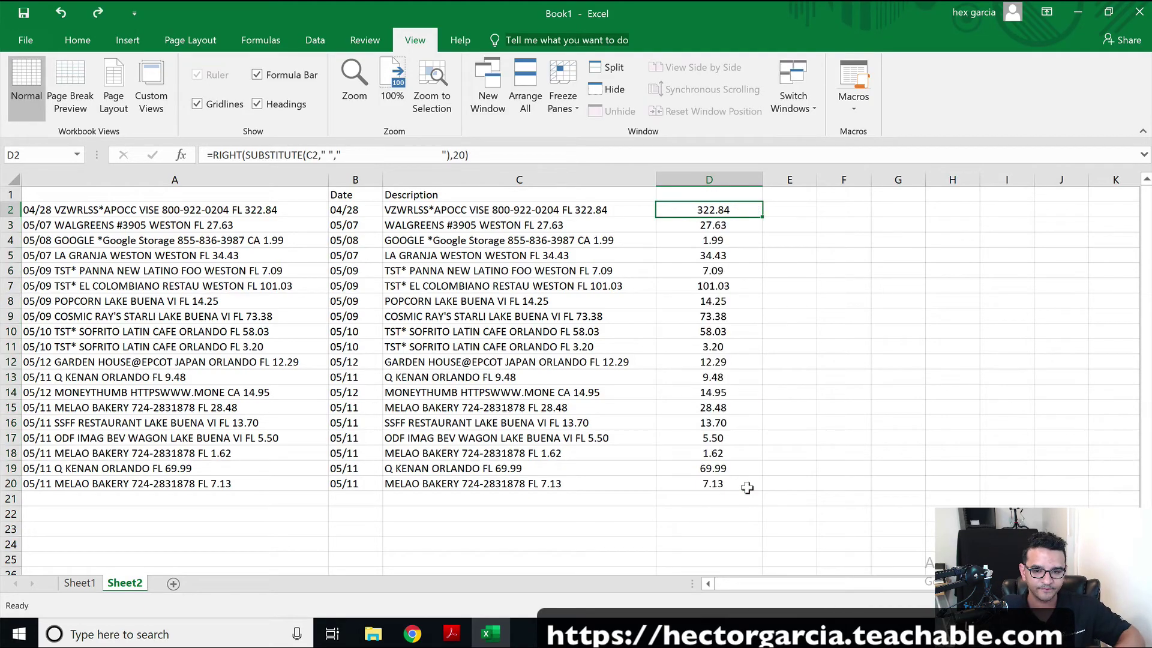
Wrap D2's whole RIGHT formula in TRIM to strip the surrounding spaces from the amount.
left_click(496, 153)
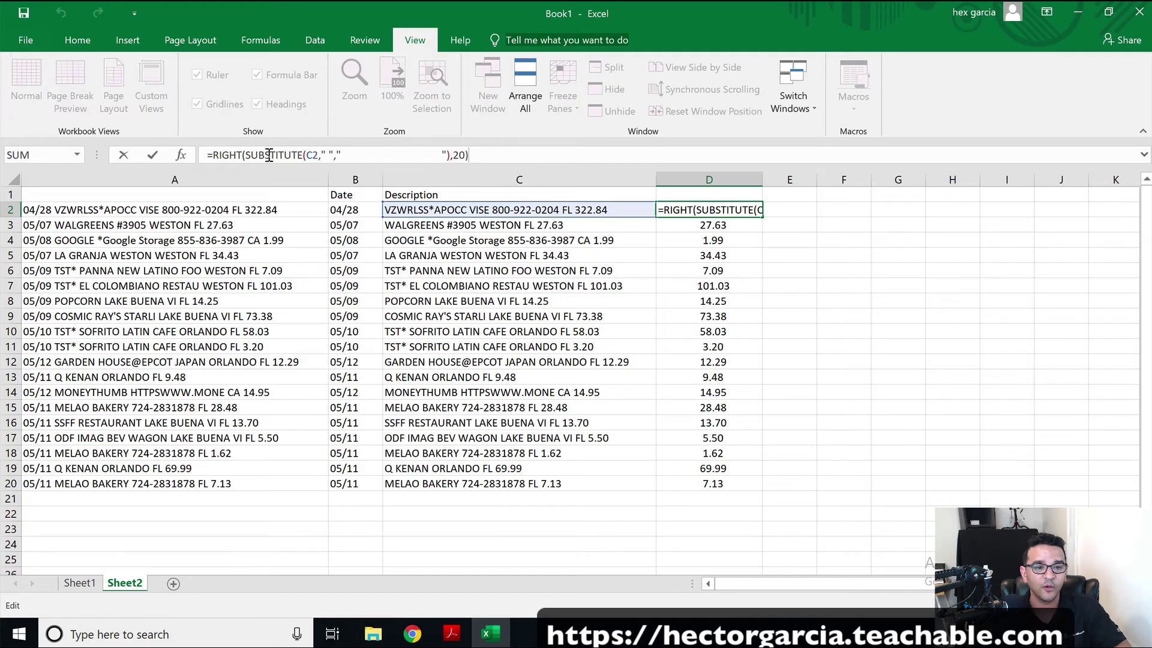
left_click(214, 154)
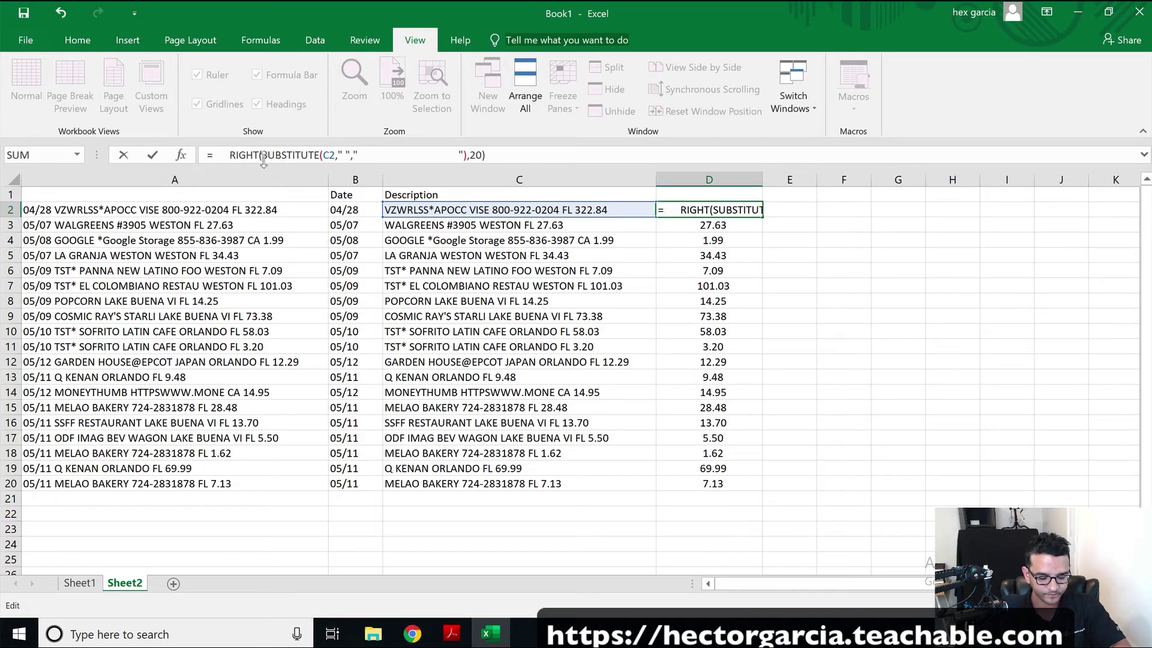
type("TRIM(")
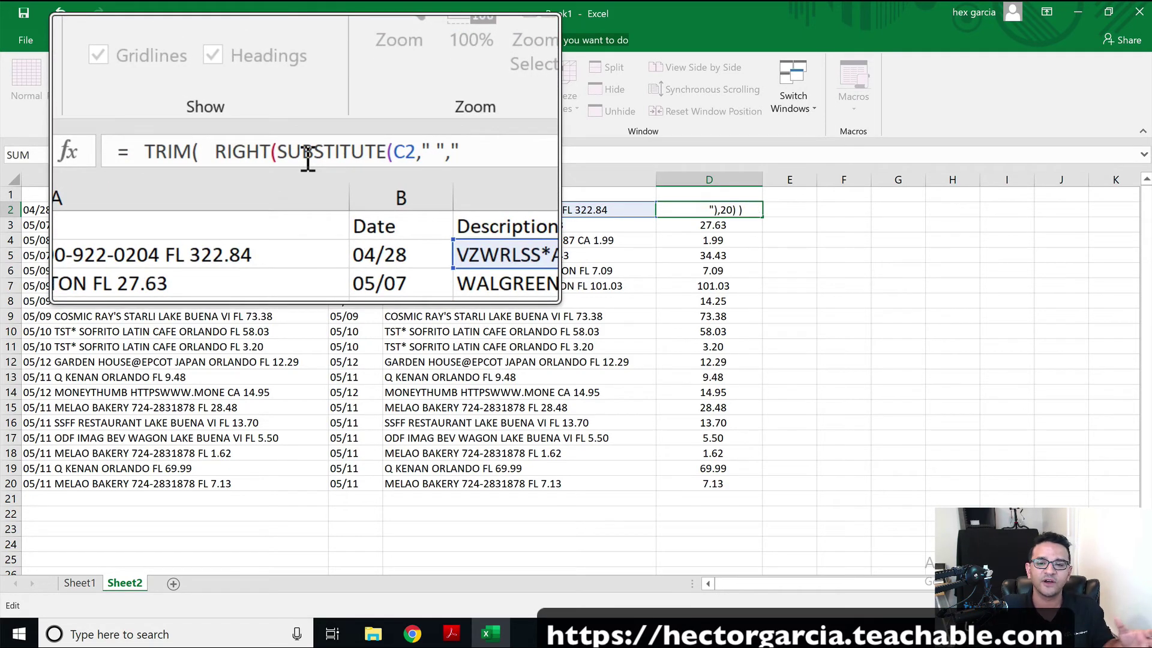
key("Return")
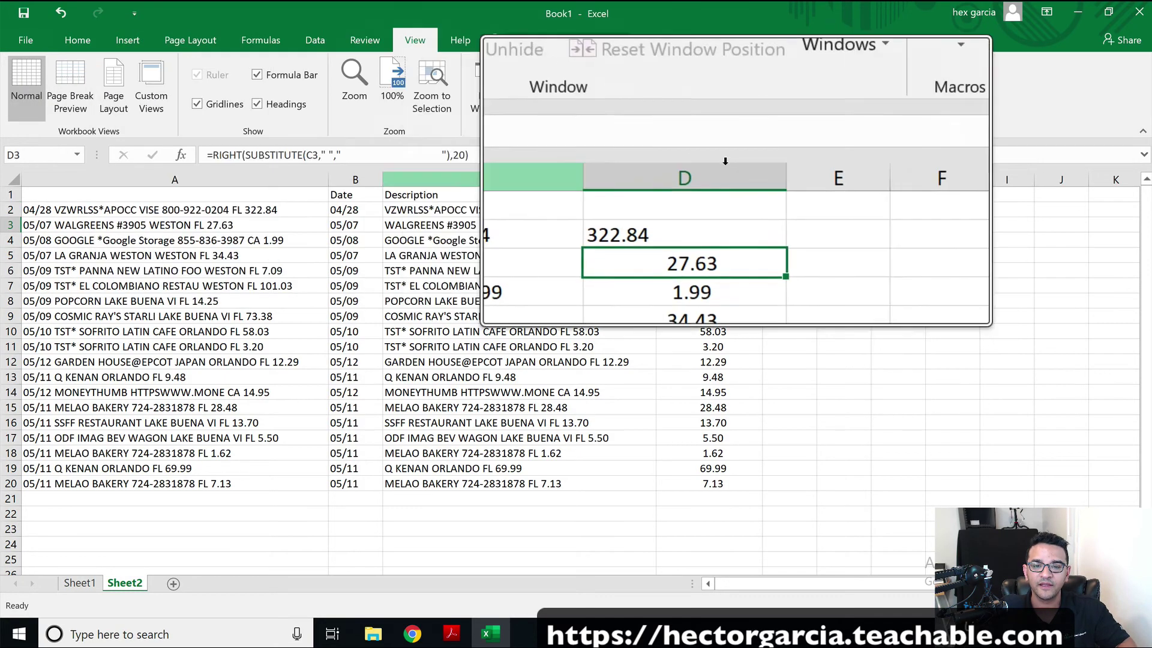
Fill D2's TRIM formula down through D20, and multiply D2's formula by 1 and refill the column to turn the amounts into numbers.
left_click(669, 210)
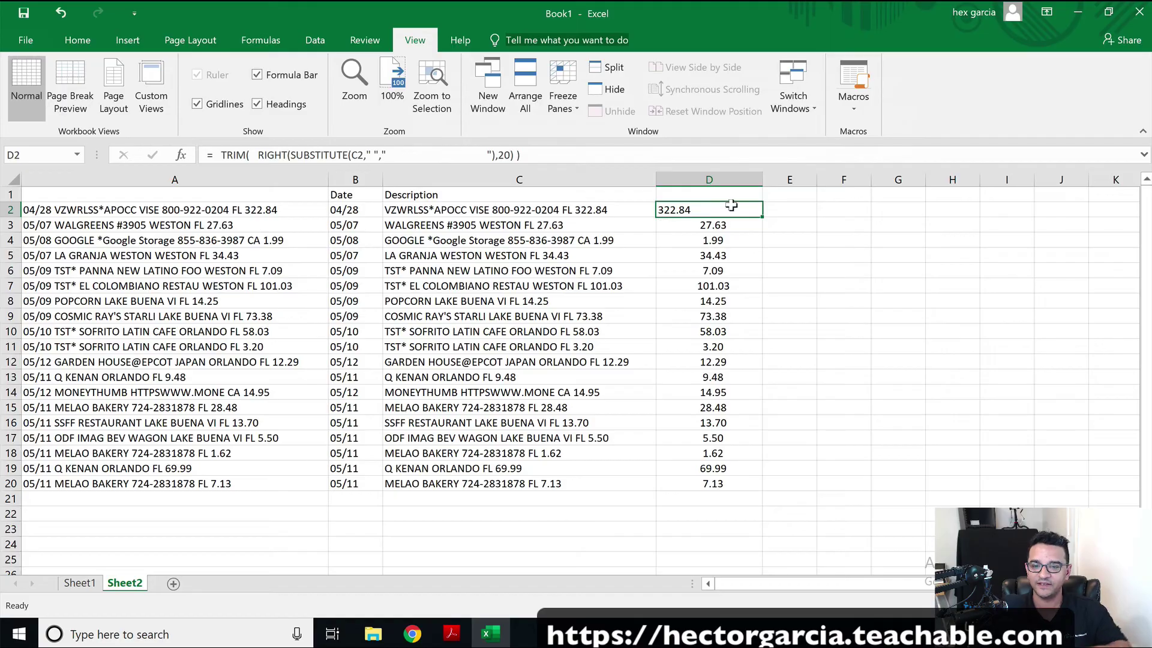
left_click_drag(762, 217, 750, 487)
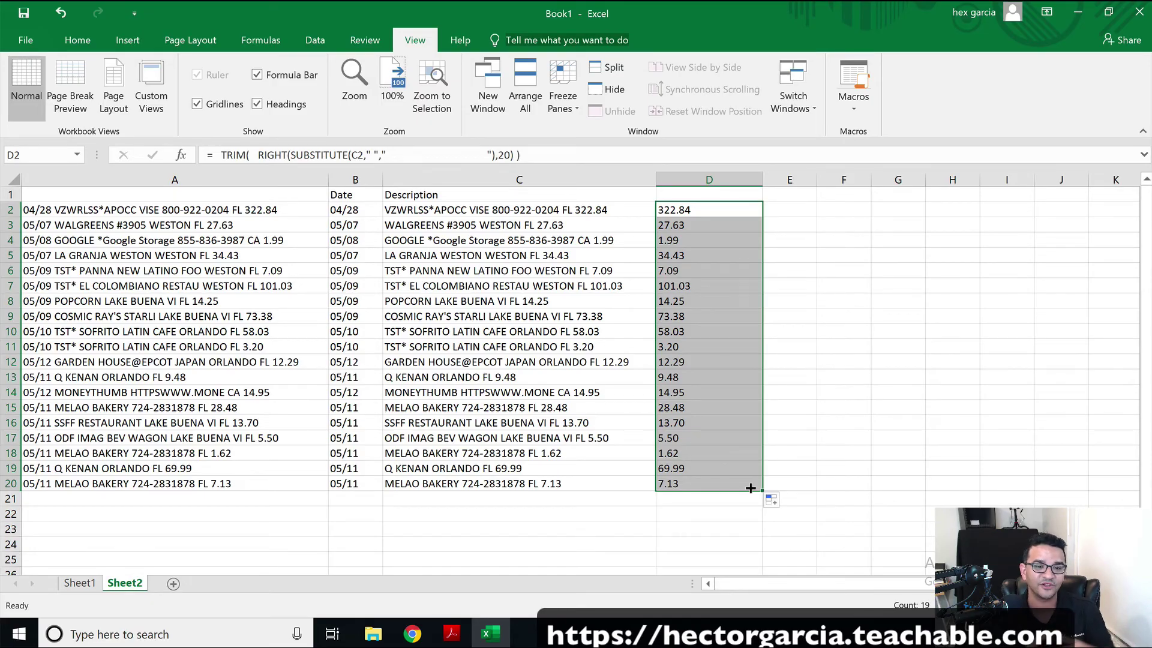
left_click(566, 155)
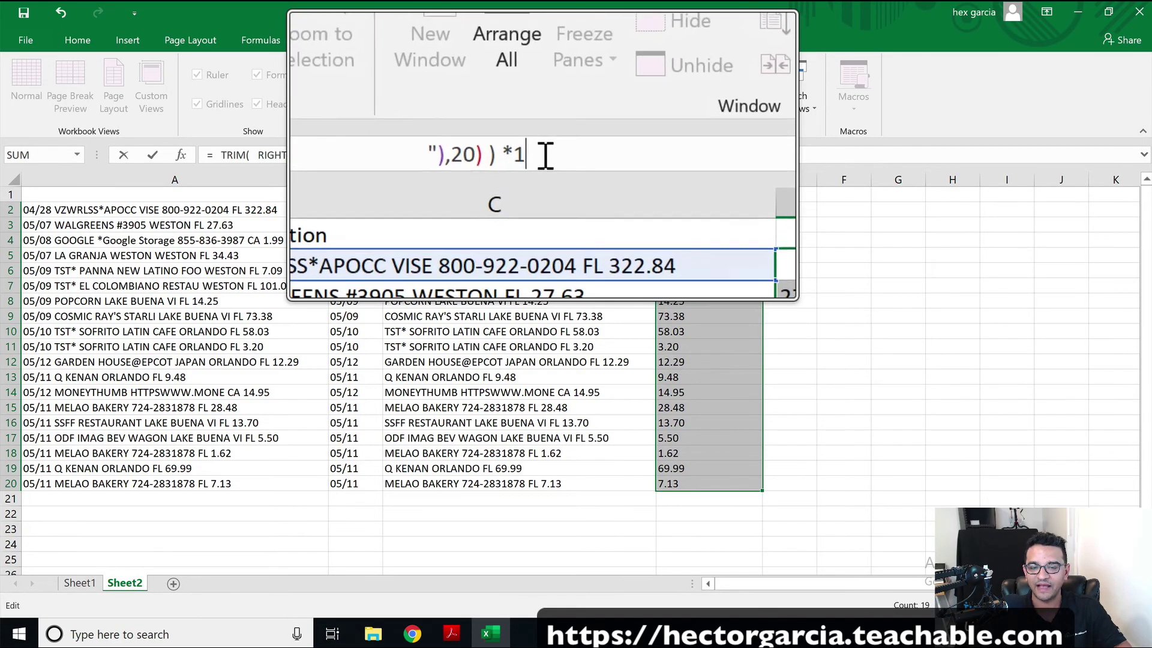
key("Return")
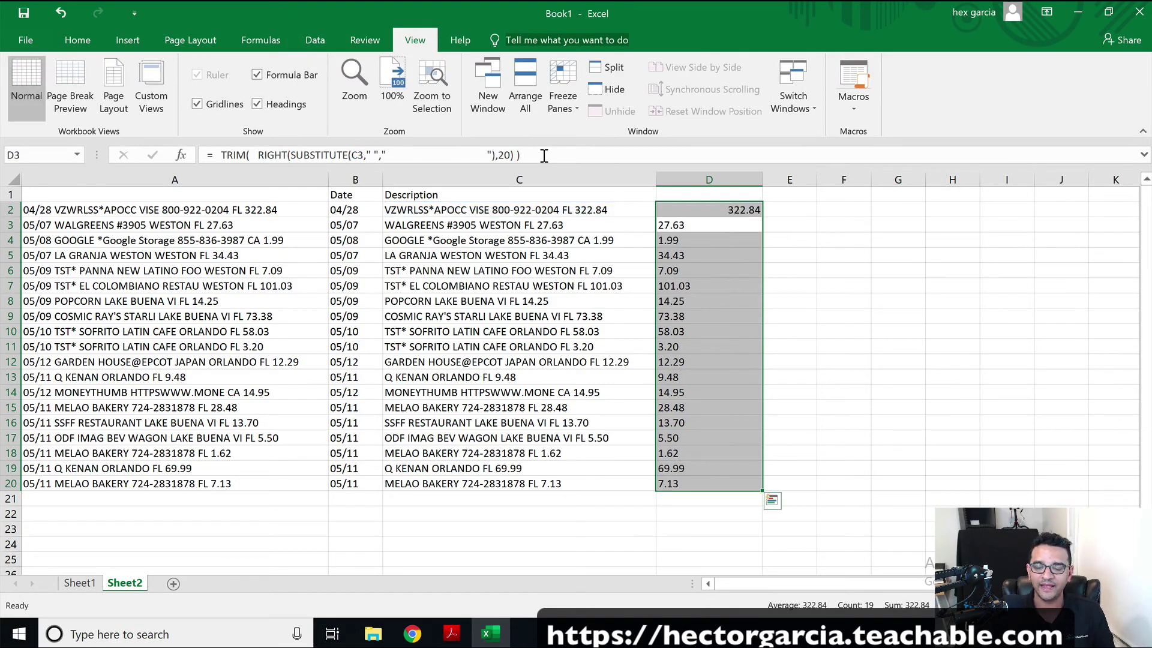
left_click(734, 206)
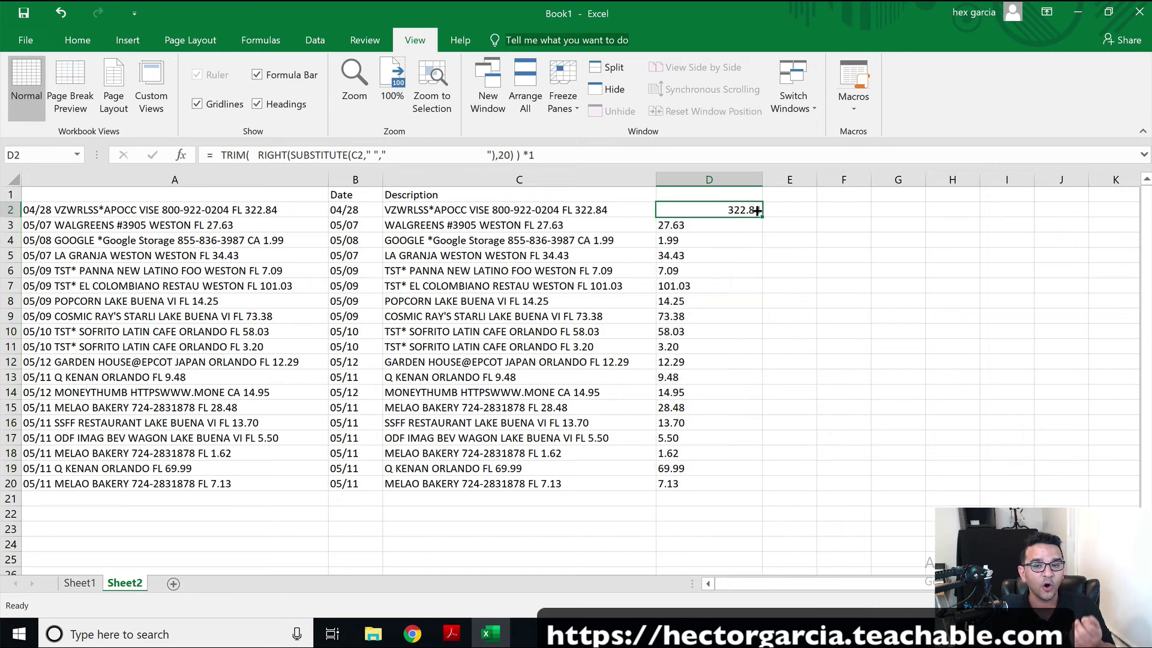
left_click_drag(757, 211, 740, 476)
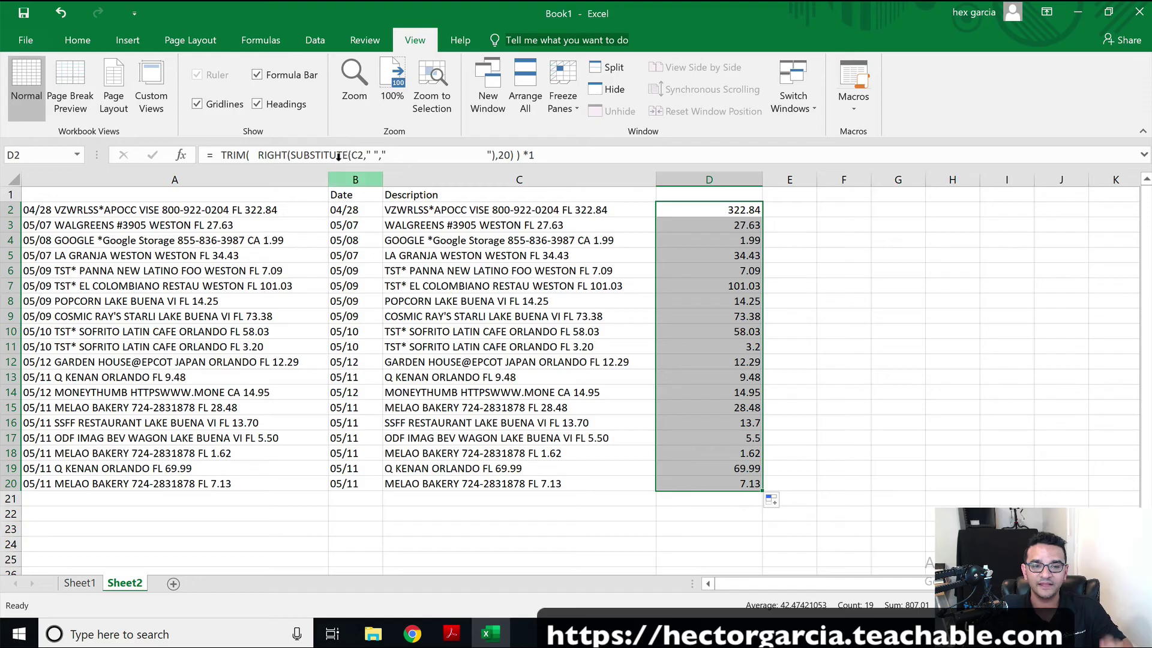
Insert a blank column before the Description column and widen it.
left_click_drag(355, 179, 525, 159)
left_click(526, 159)
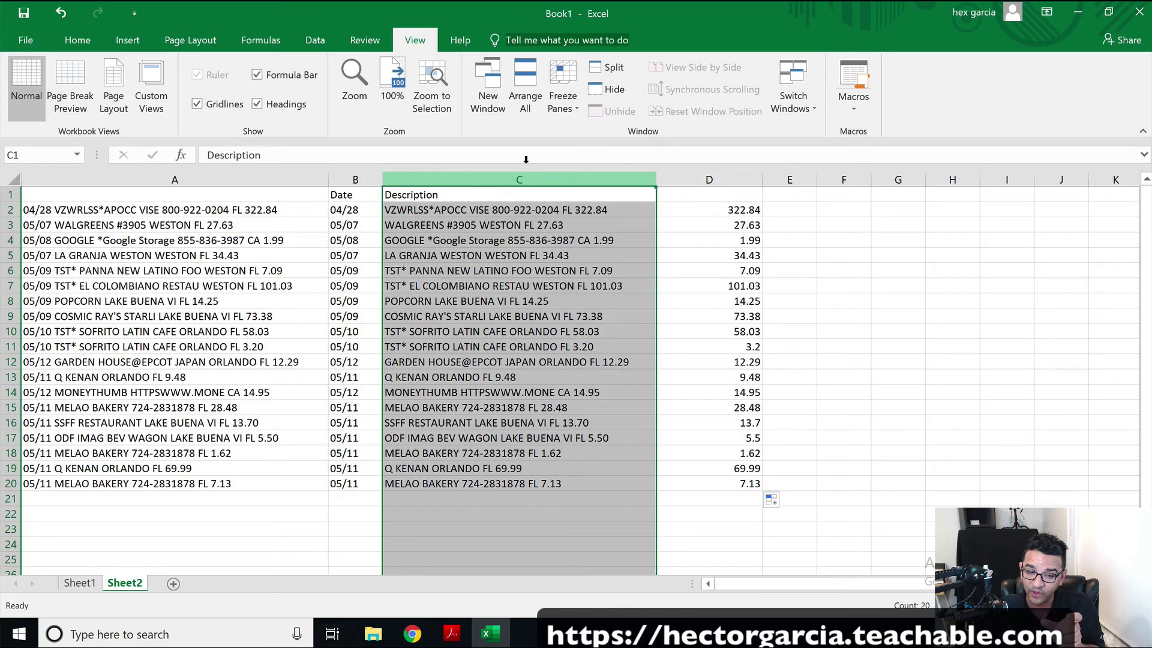
left_click(718, 162)
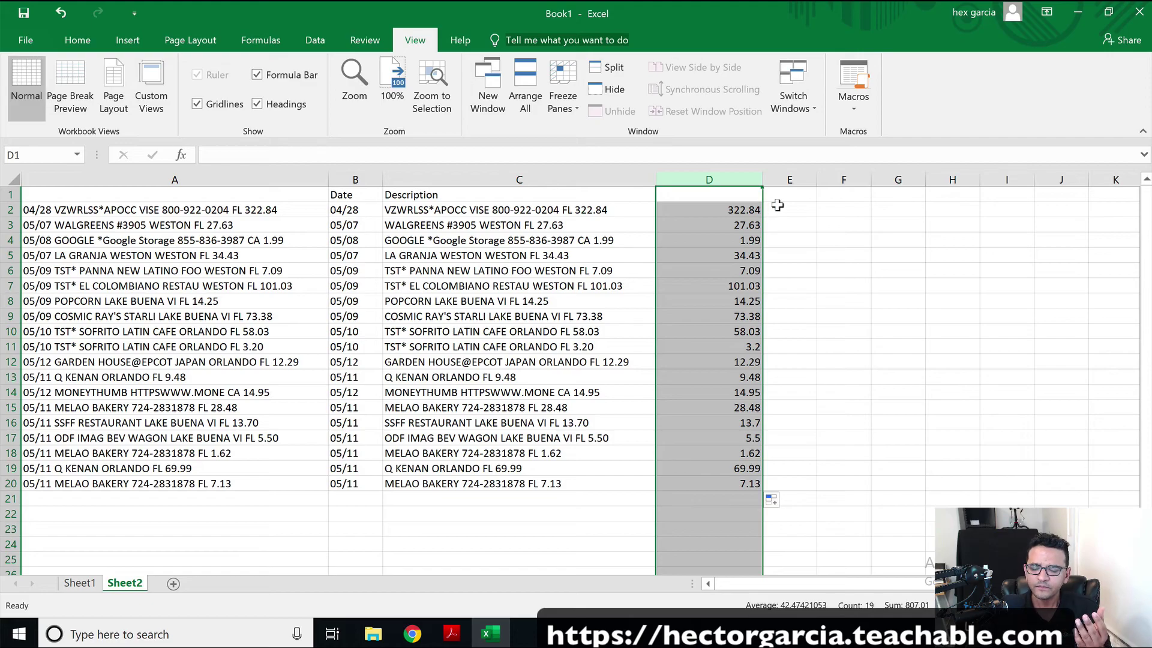
left_click(426, 175)
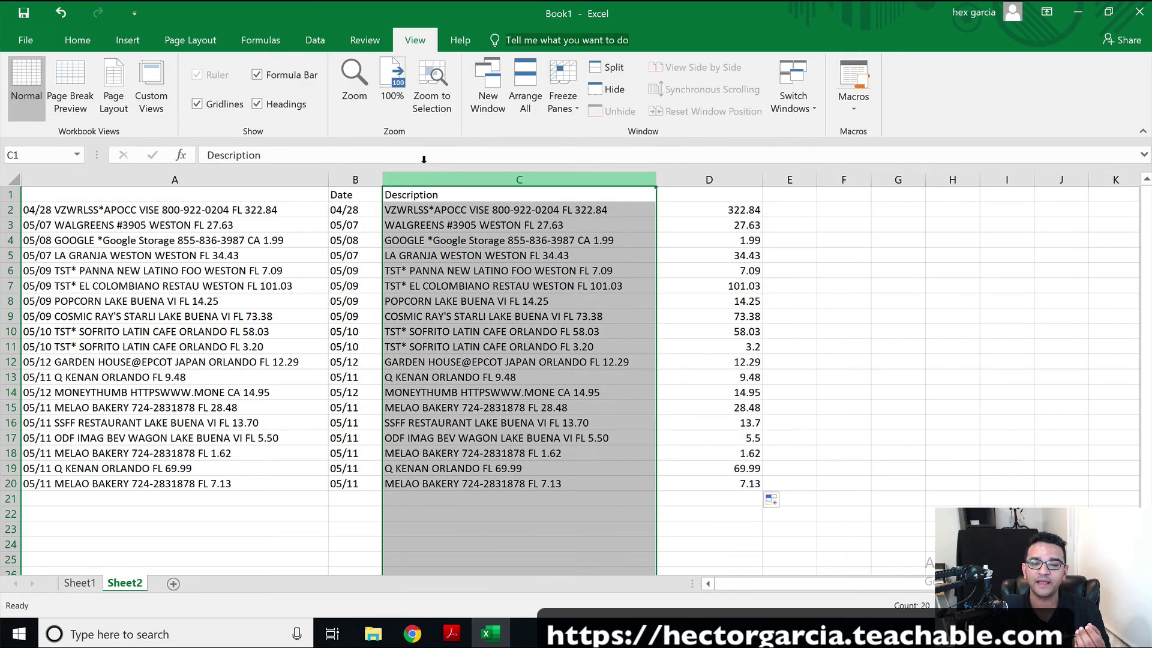
right_click(424, 163)
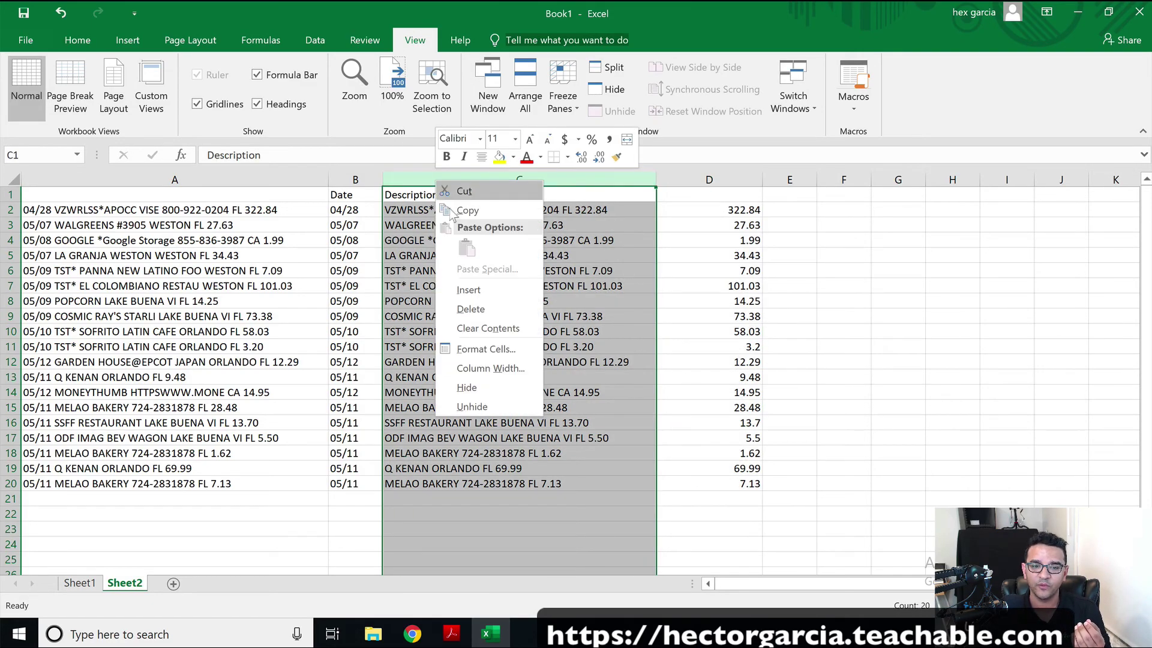
left_click(476, 280)
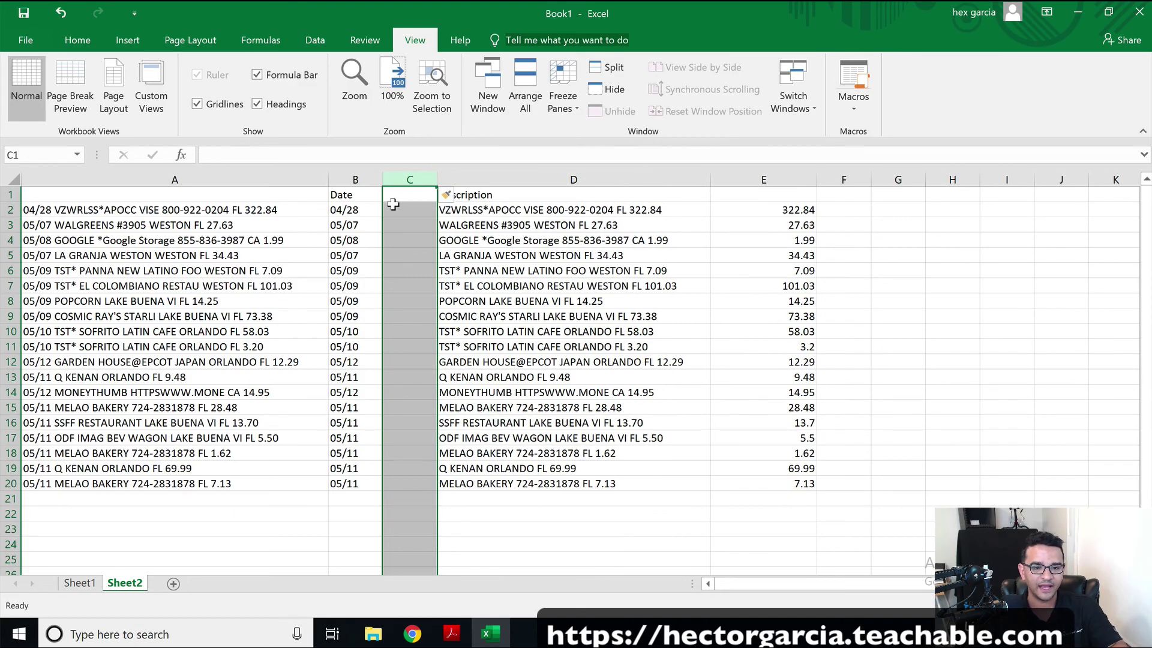
left_click_drag(428, 171, 579, 174)
Enter =SUBSTITUTE(D2,E2,"") in C2 to remove the amount from the description.
left_click(453, 205)
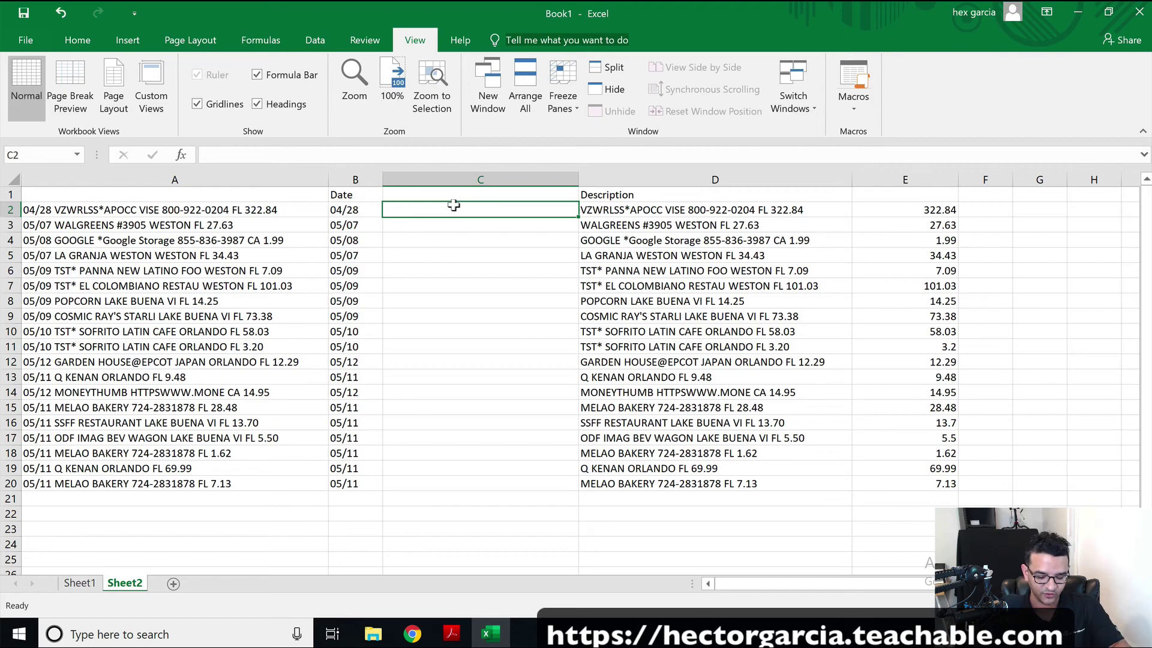
type("=s")
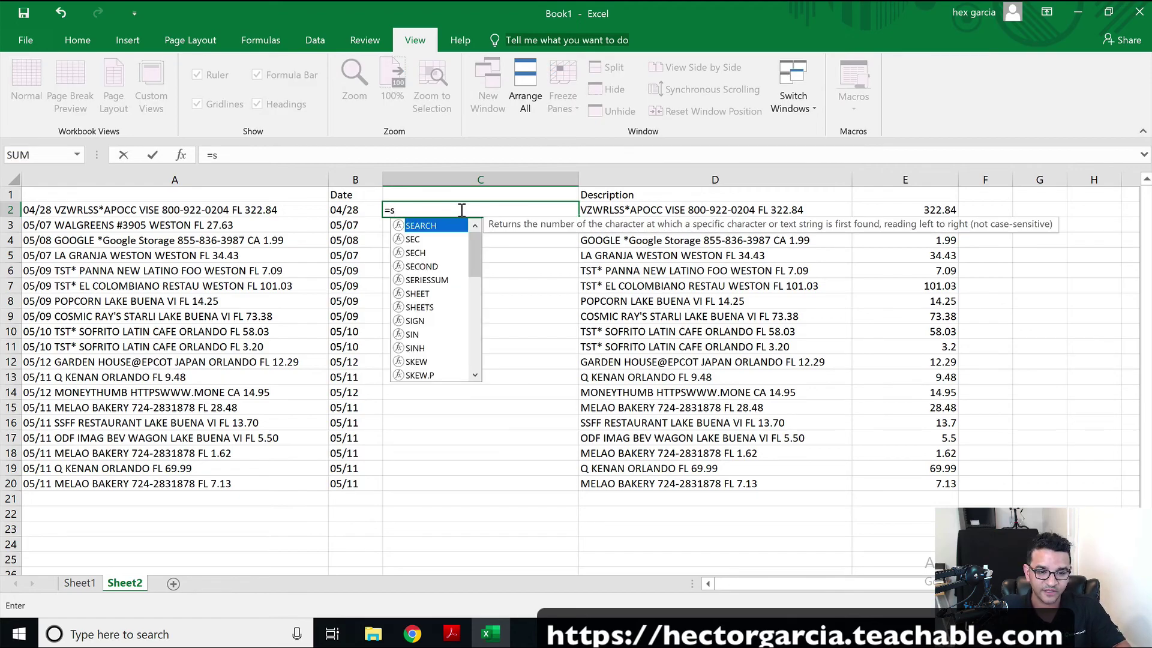
type("u")
key("Tab")
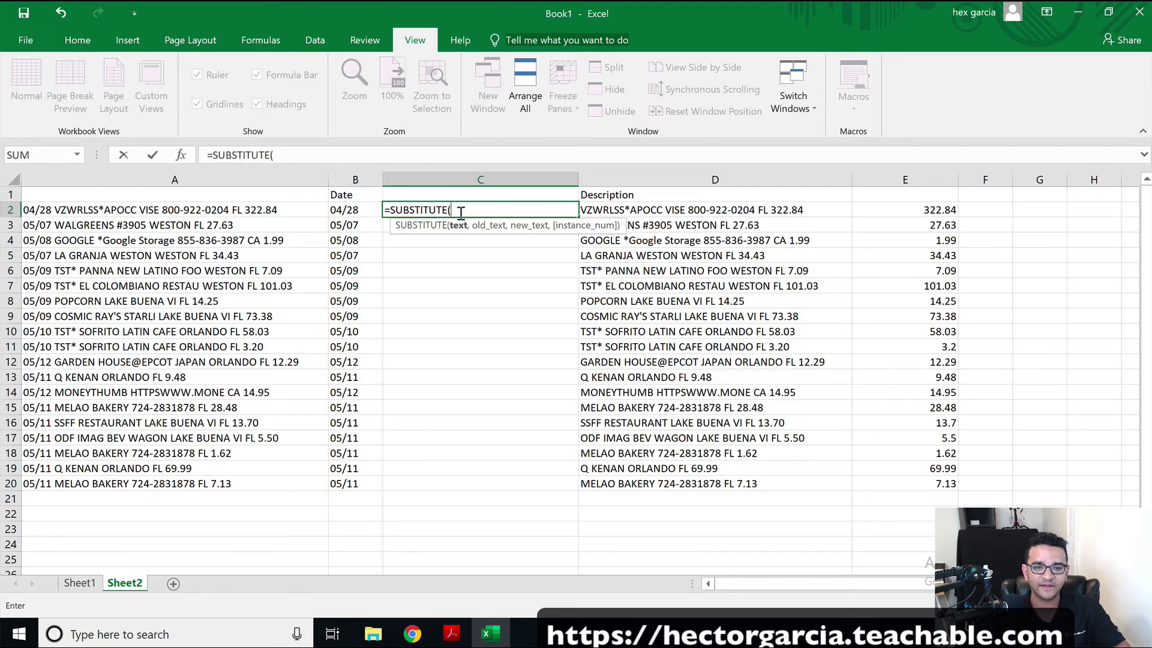
left_click(698, 206)
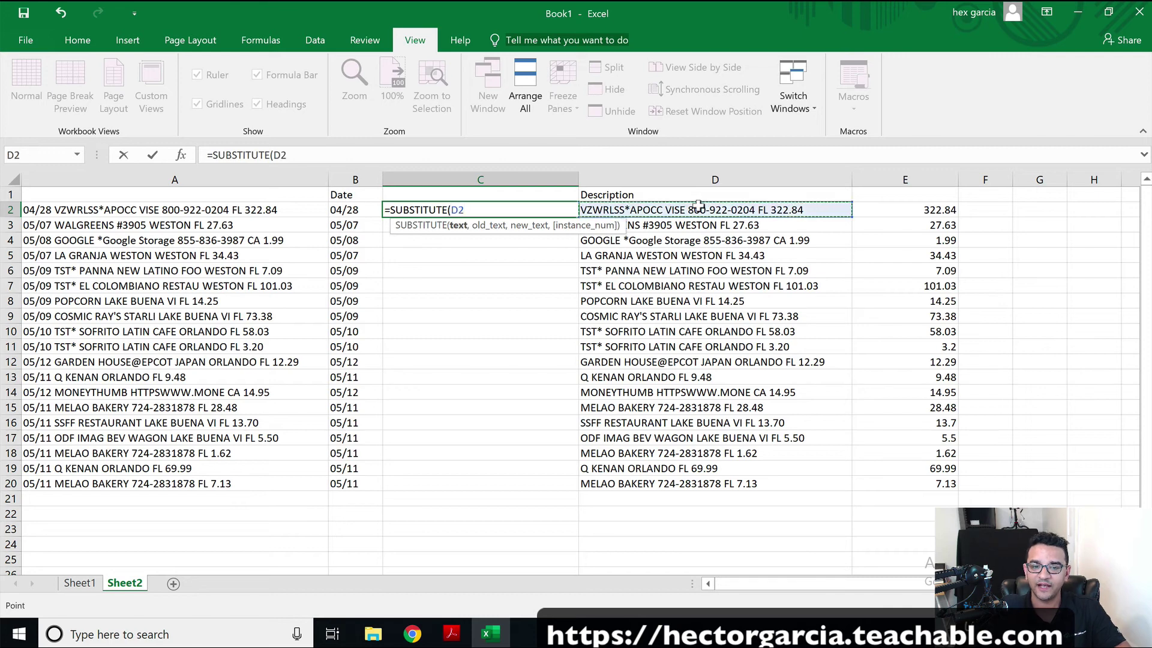
type(",")
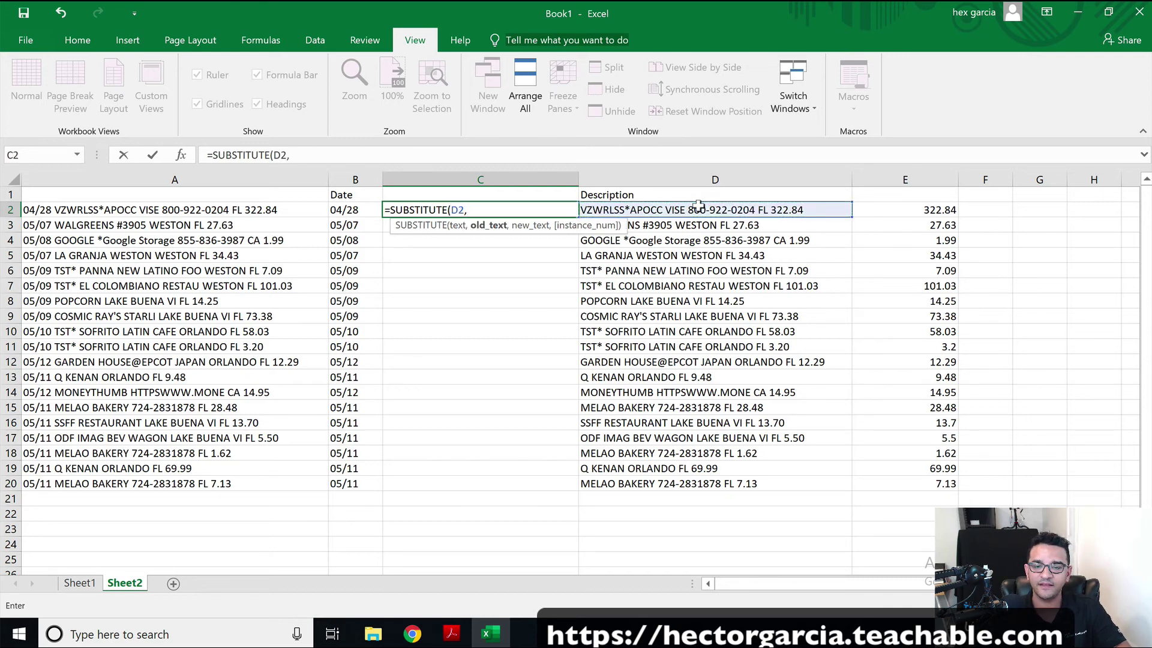
left_click(913, 209)
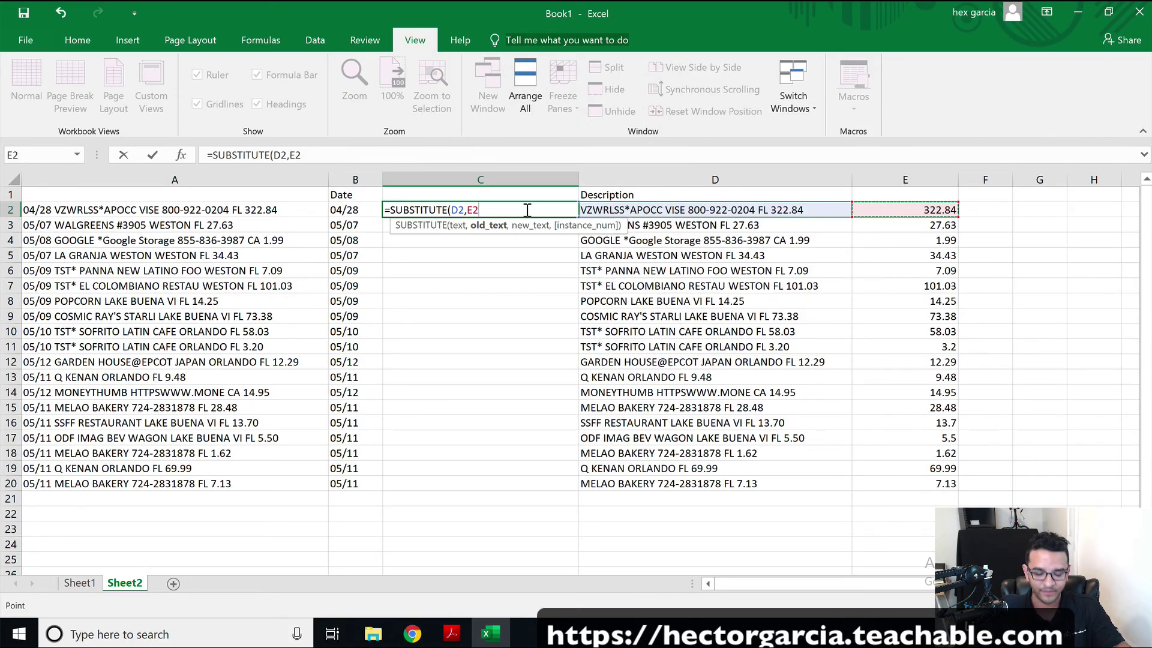
type(",")
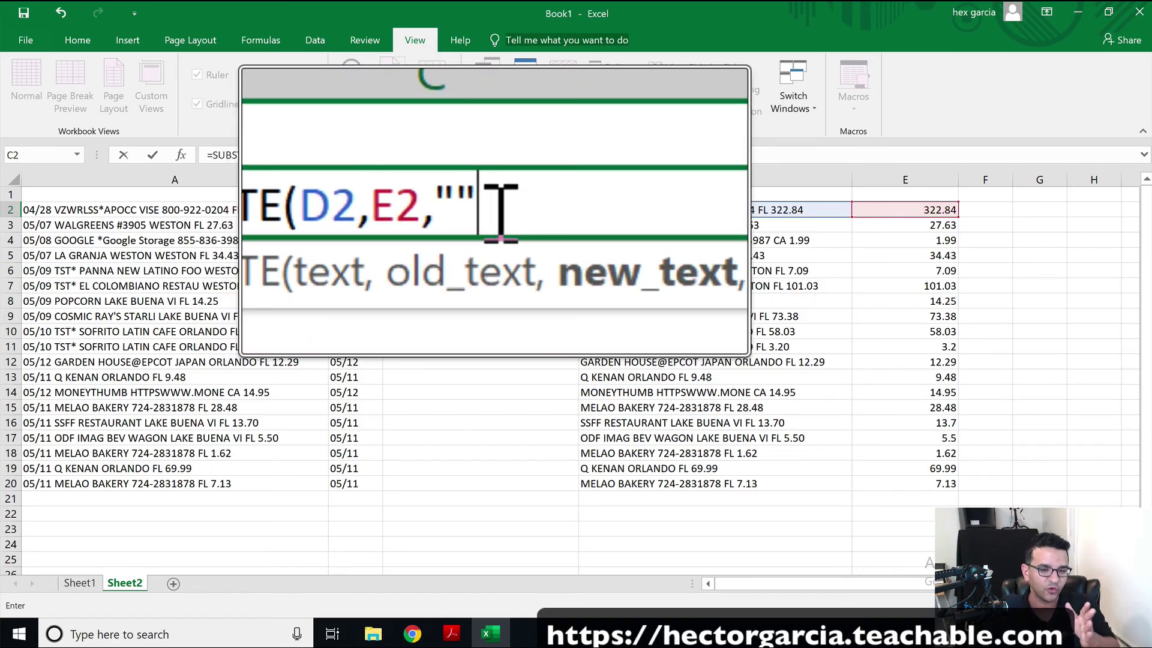
type(")")
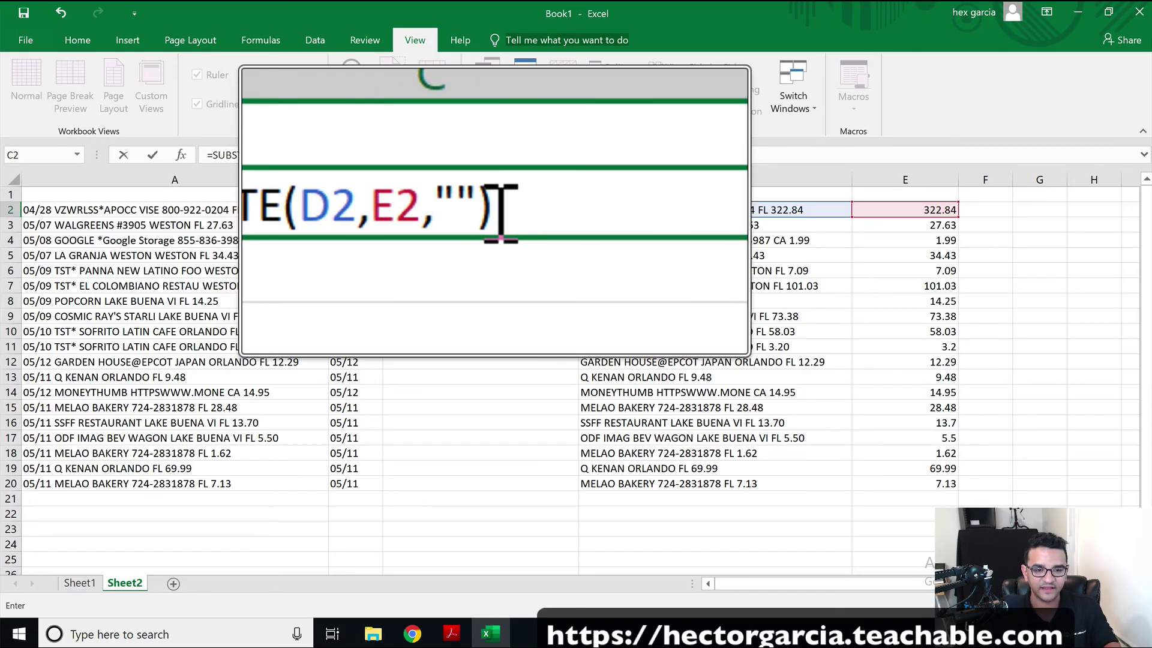
key("Return")
Fill C2's SUBSTITUTE formula down through C20.
left_click(489, 209)
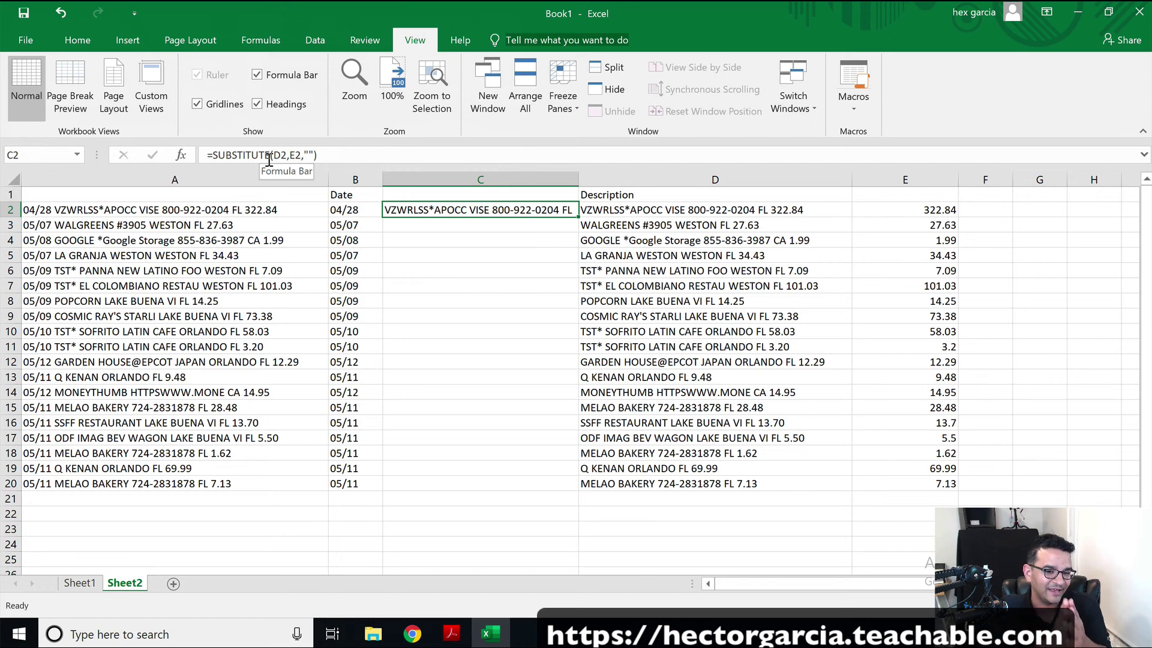
left_click(918, 207)
left_click(487, 207)
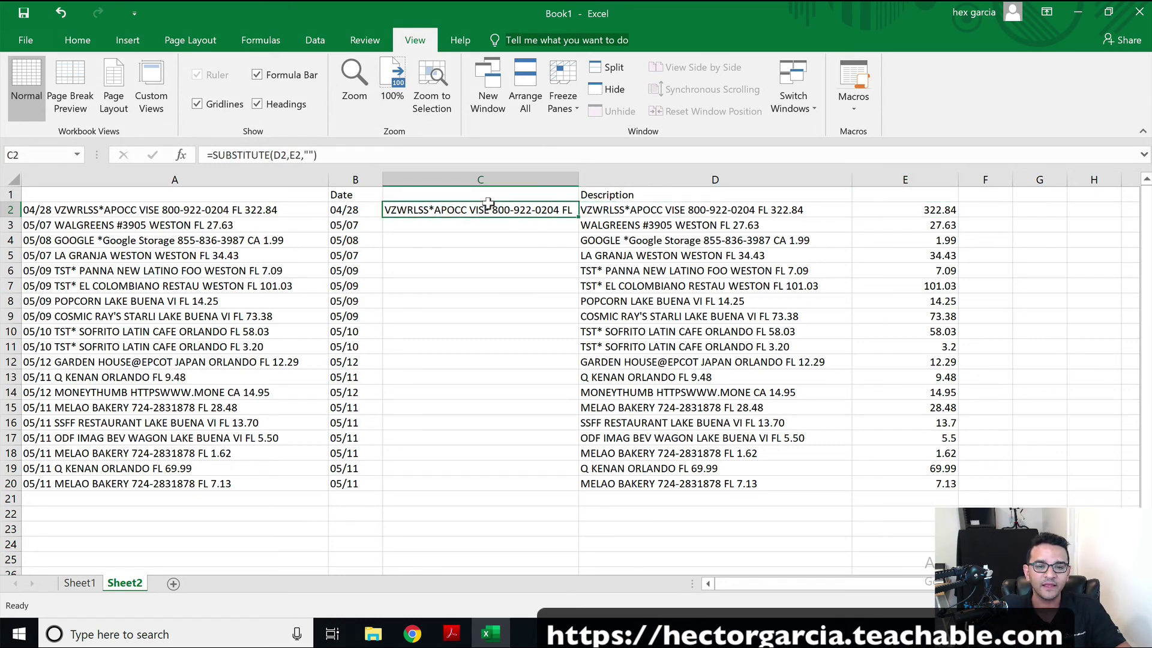
left_click_drag(570, 210, 556, 486)
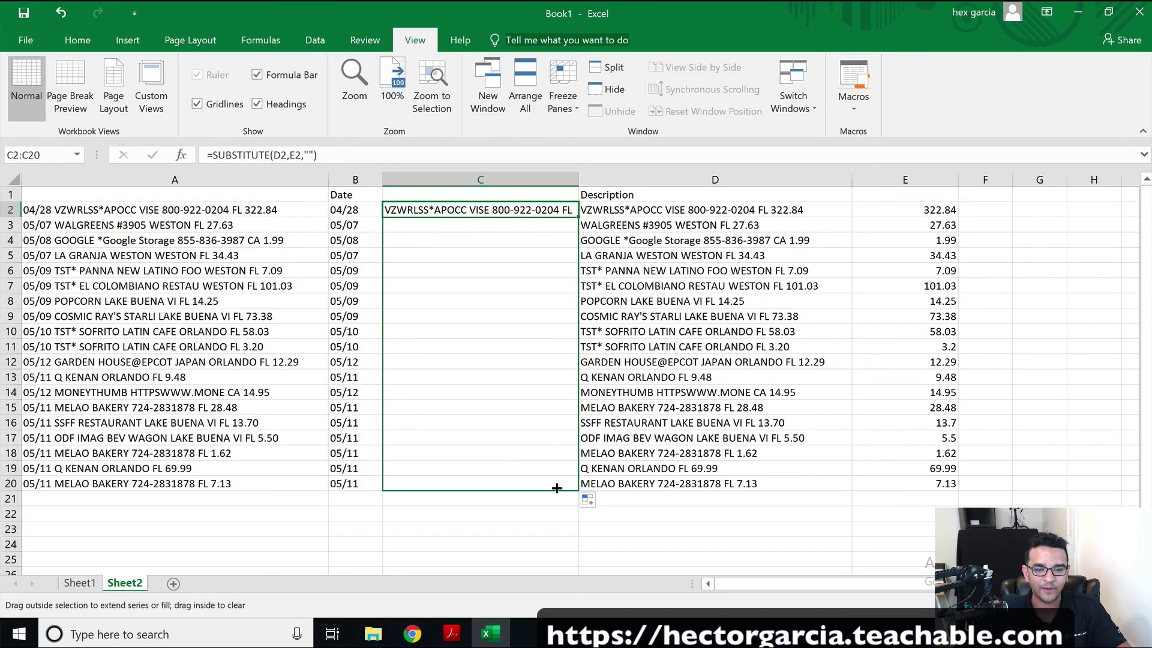
Replace column C's formulas with their results by copying the column and pasting it over itself as values.
left_click(462, 179)
right_click(454, 180)
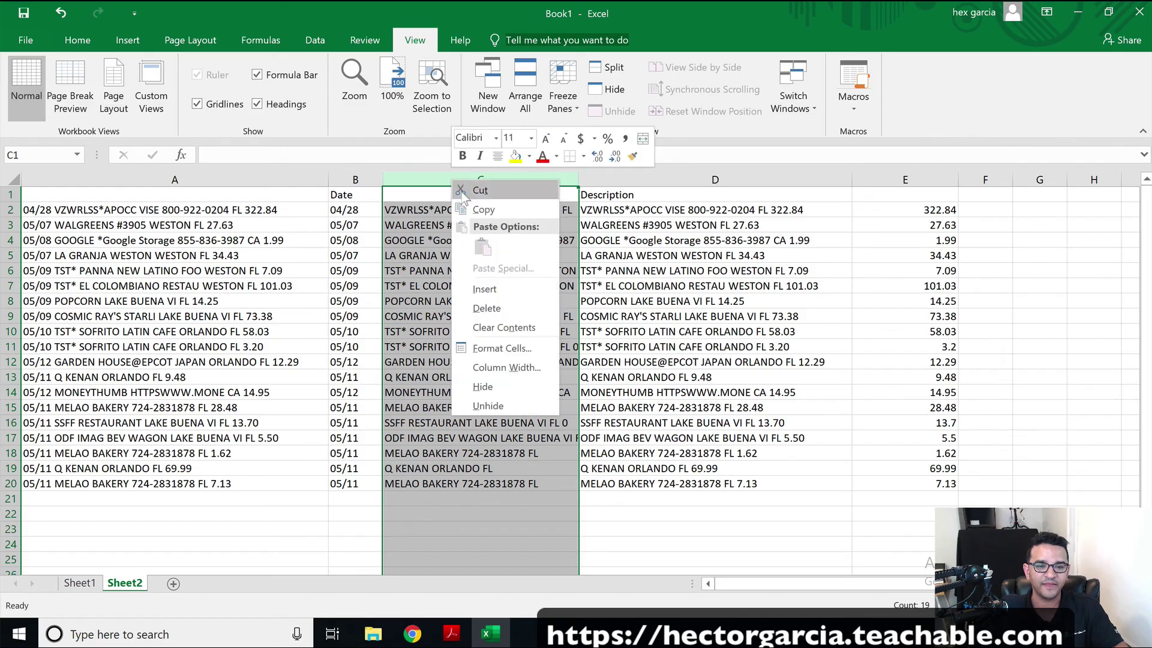
left_click(484, 210)
right_click(436, 179)
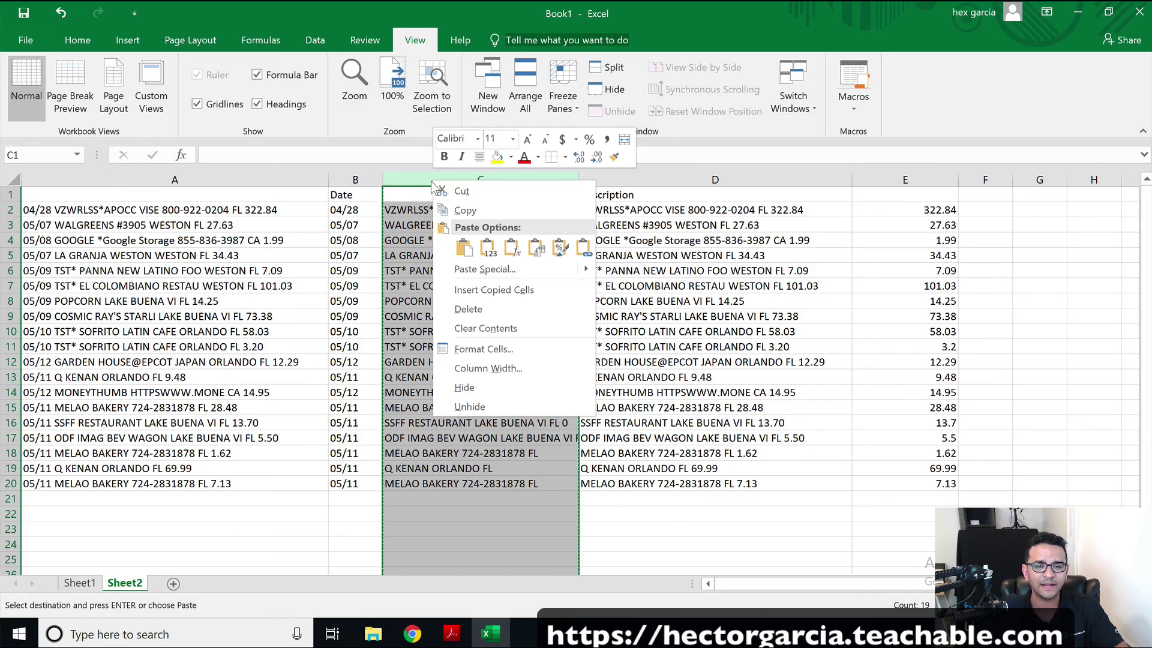
left_click(485, 269)
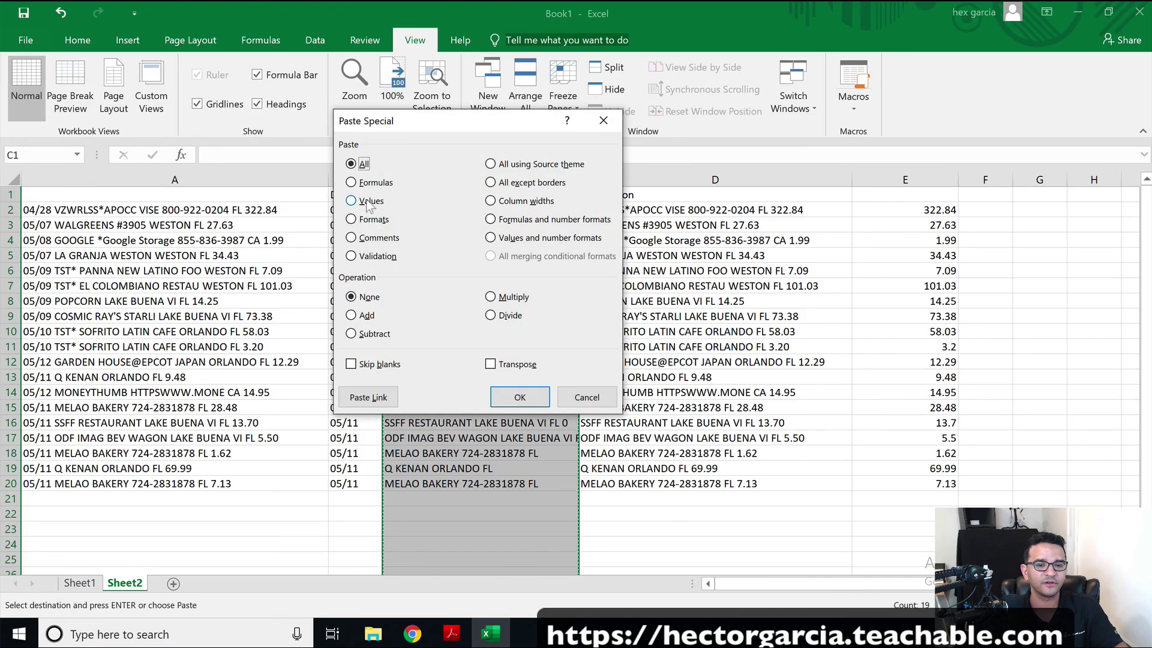
left_click(354, 201)
left_click(519, 397)
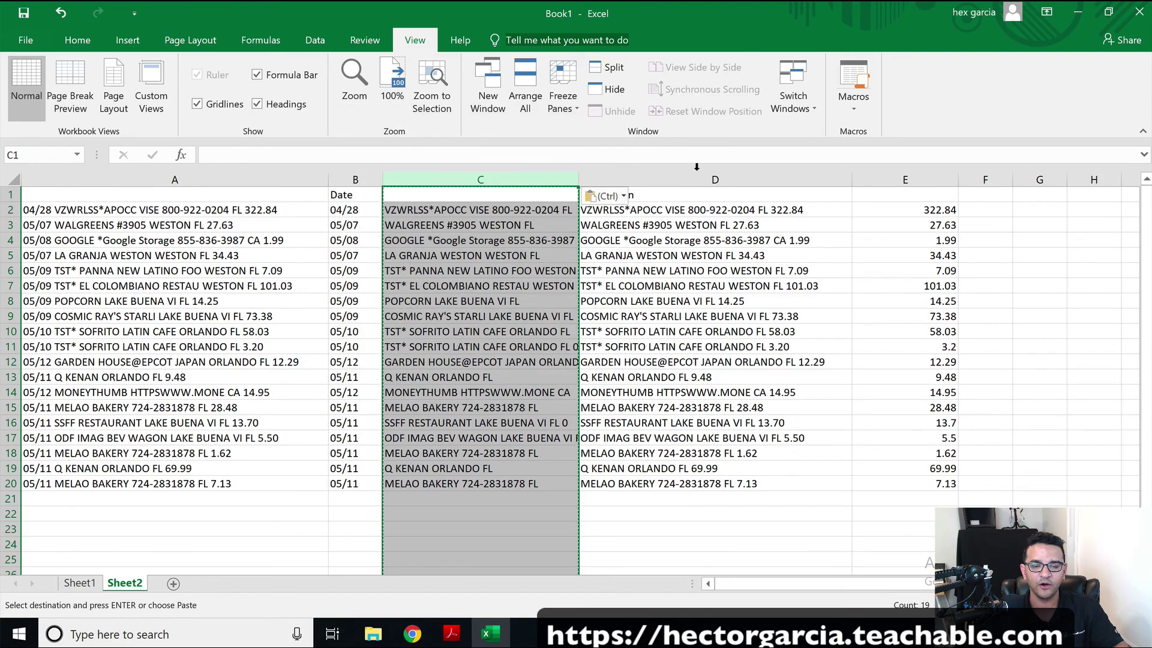
Try deleting the original Description column D, and undo the deletion.
left_click(663, 180)
right_click(675, 180)
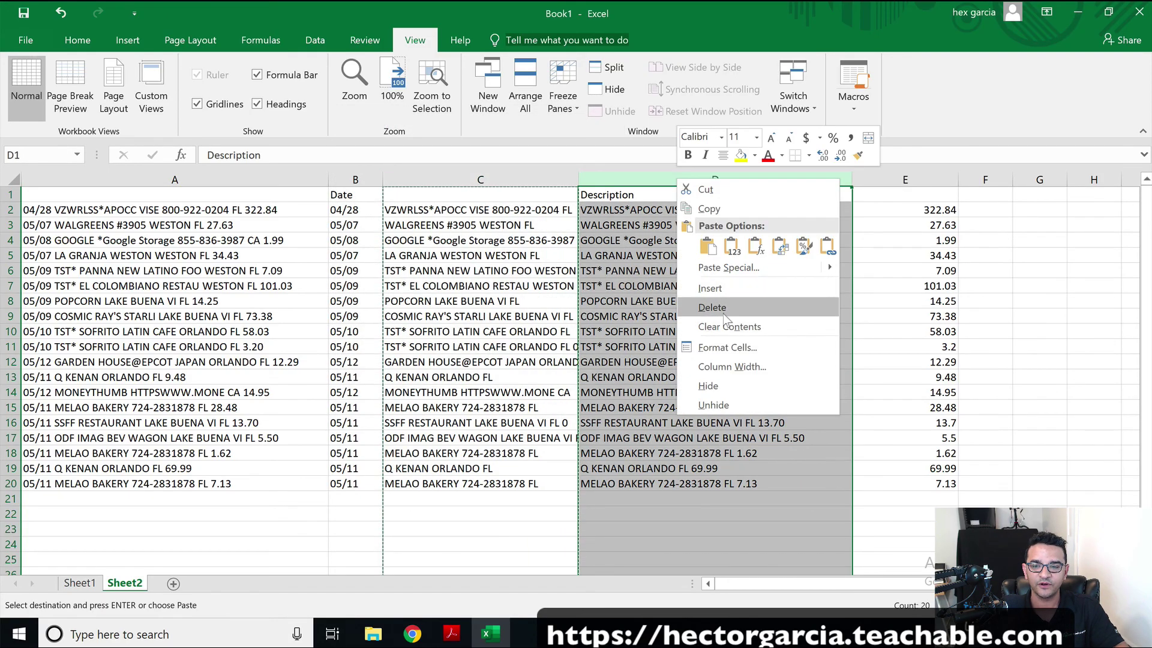
left_click(717, 304)
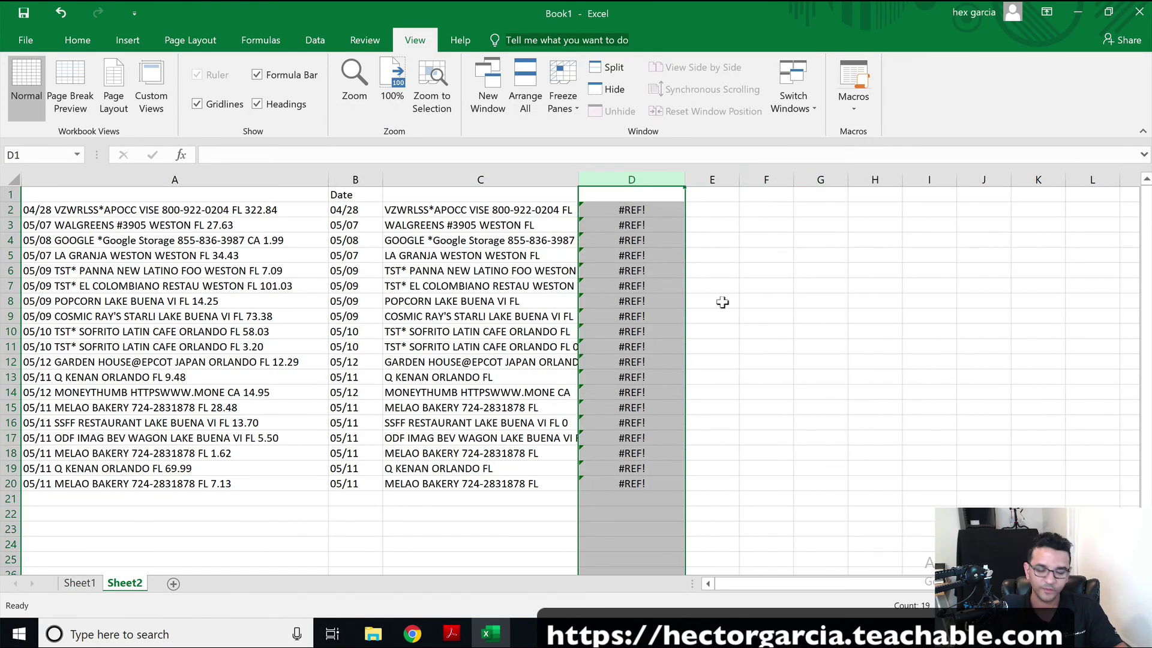
key("ctrl+z")
Copy amount column E and paste it over itself as values.
left_click(896, 175)
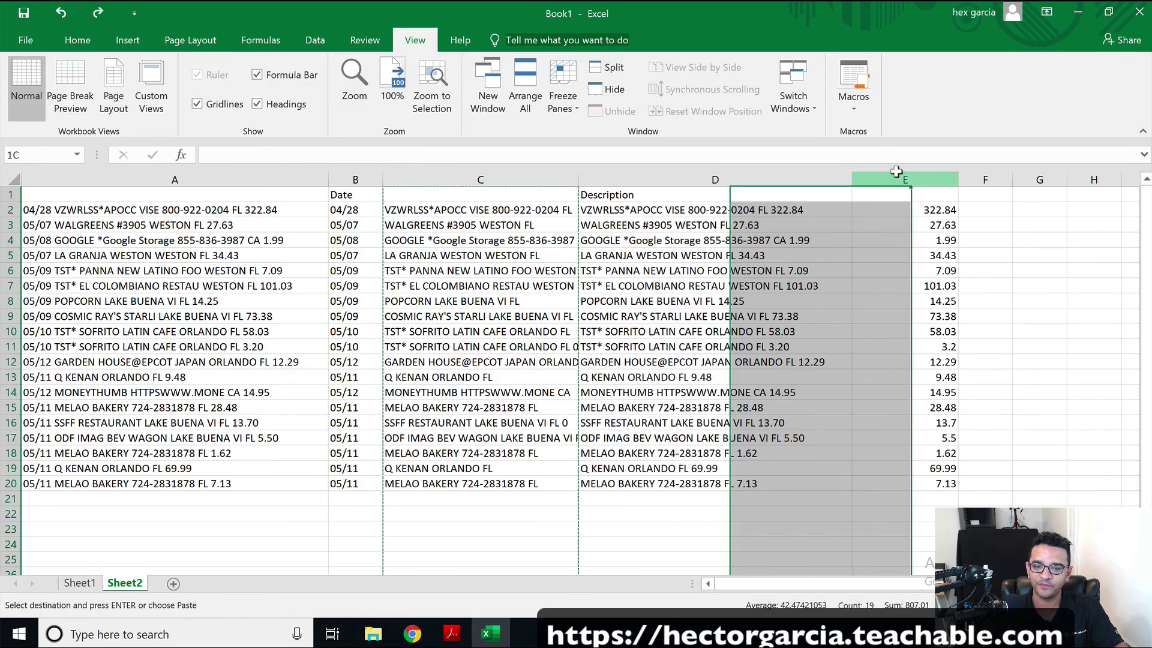
right_click(896, 177)
left_click(927, 206)
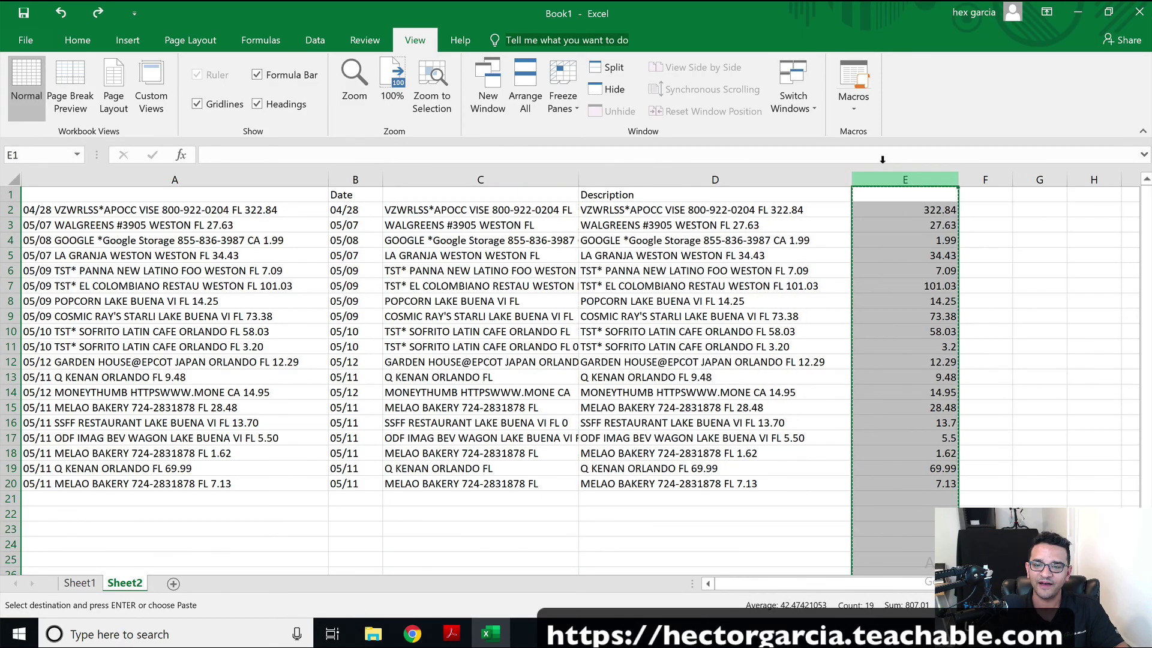
right_click(900, 175)
left_click(939, 237)
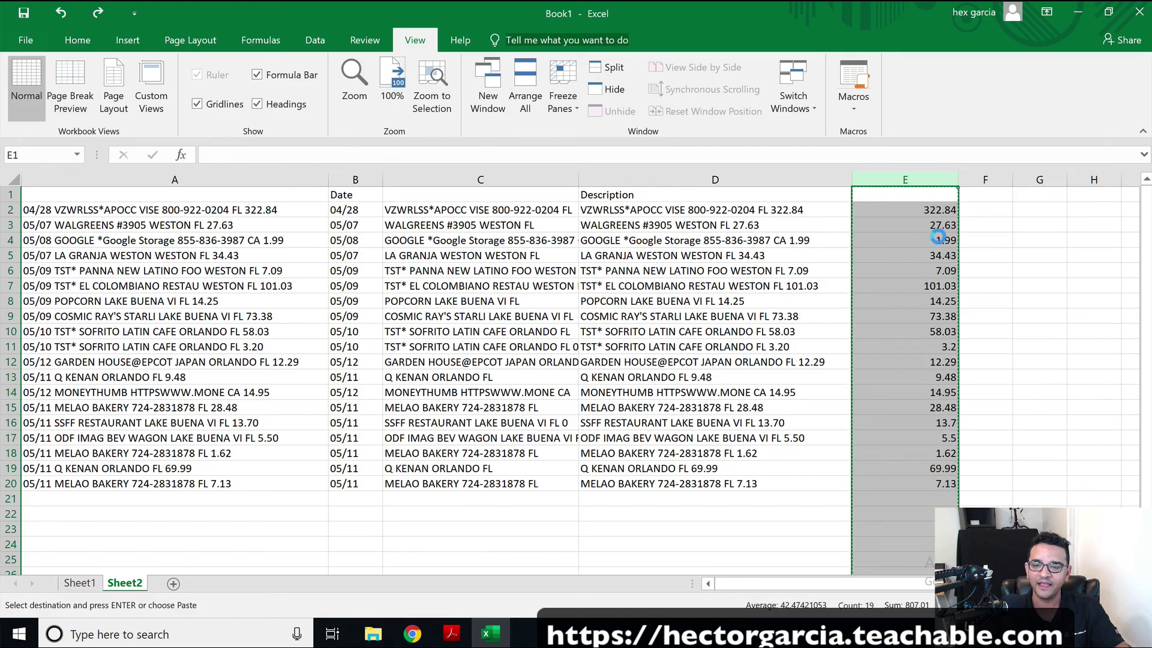
Delete the original Description column D and the pasted statement text in column A.
left_click(689, 163)
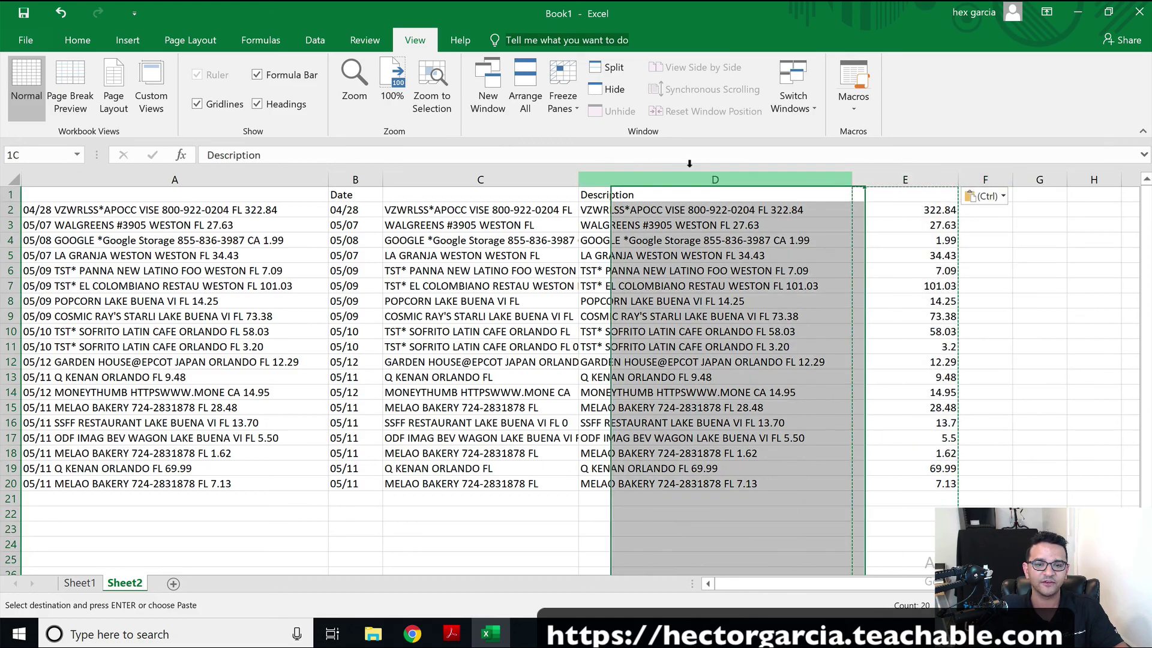
right_click(706, 179)
left_click(731, 305)
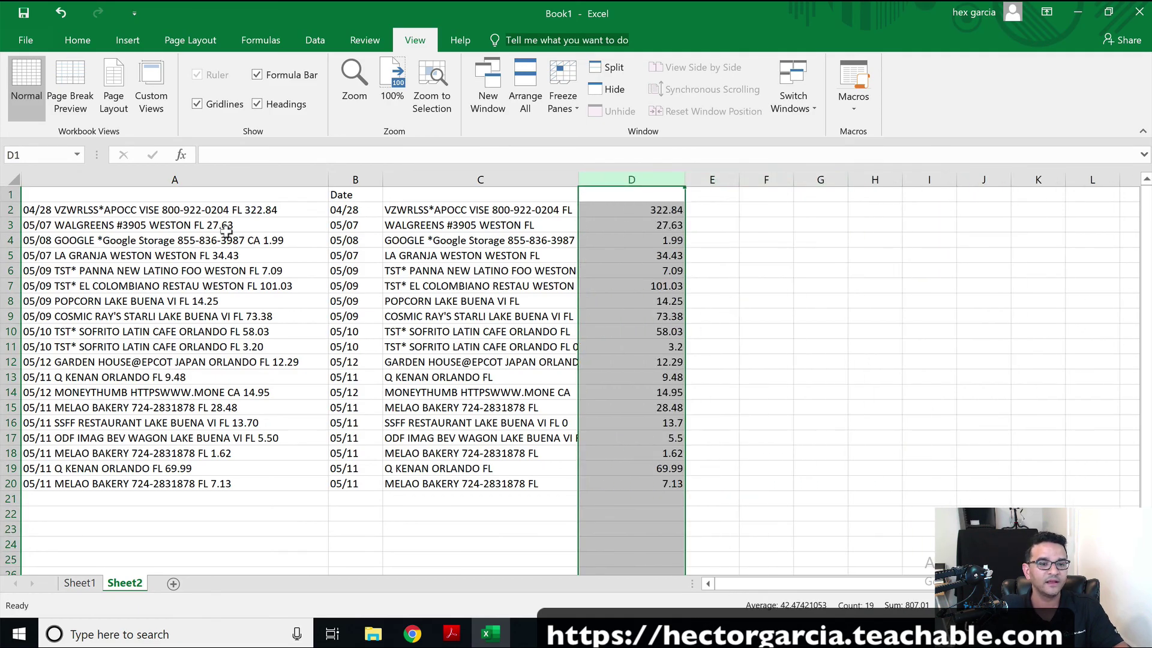
left_click(186, 180)
right_click(183, 181)
left_click(219, 303)
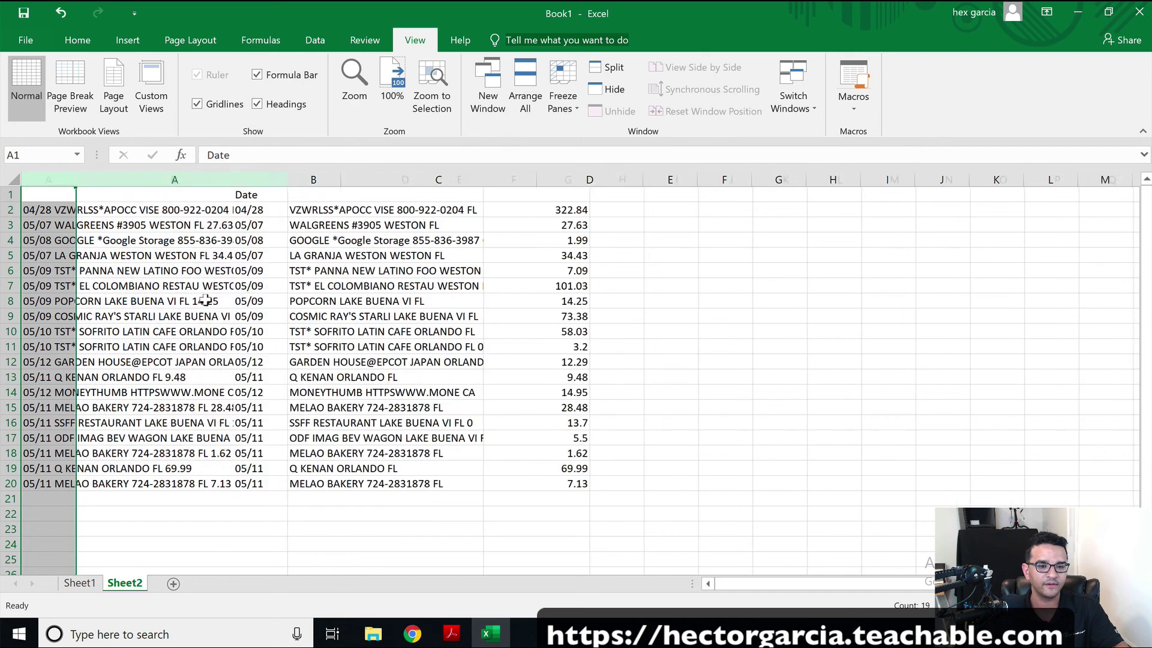
left_click(360, 300)
Enter the headers Description in B1 and Amount in C1.
left_click_drag(48, 180, 345, 157)
left_click(114, 195)
type("De")
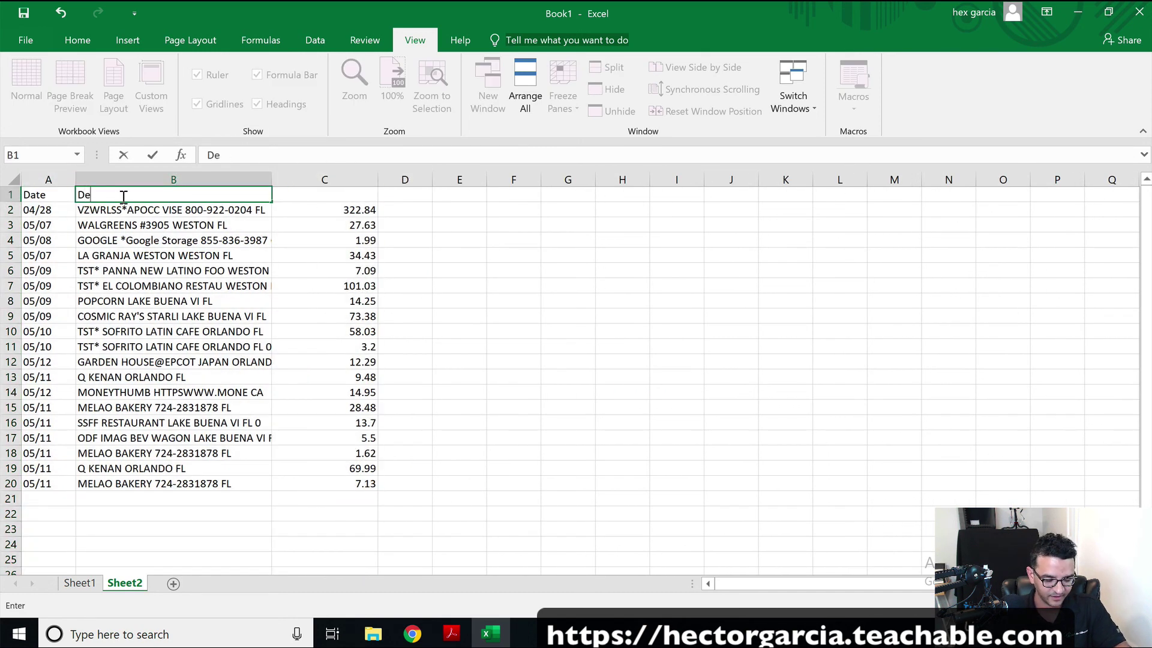
type("scription")
key("Tab")
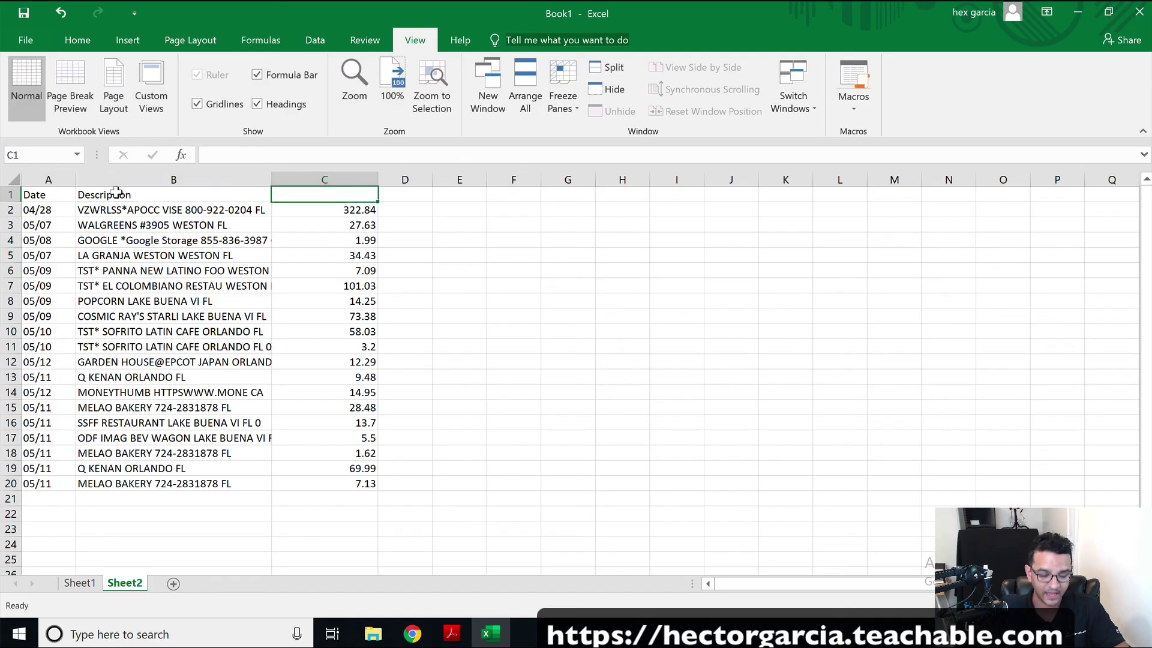
type("Amount")
key("Return")
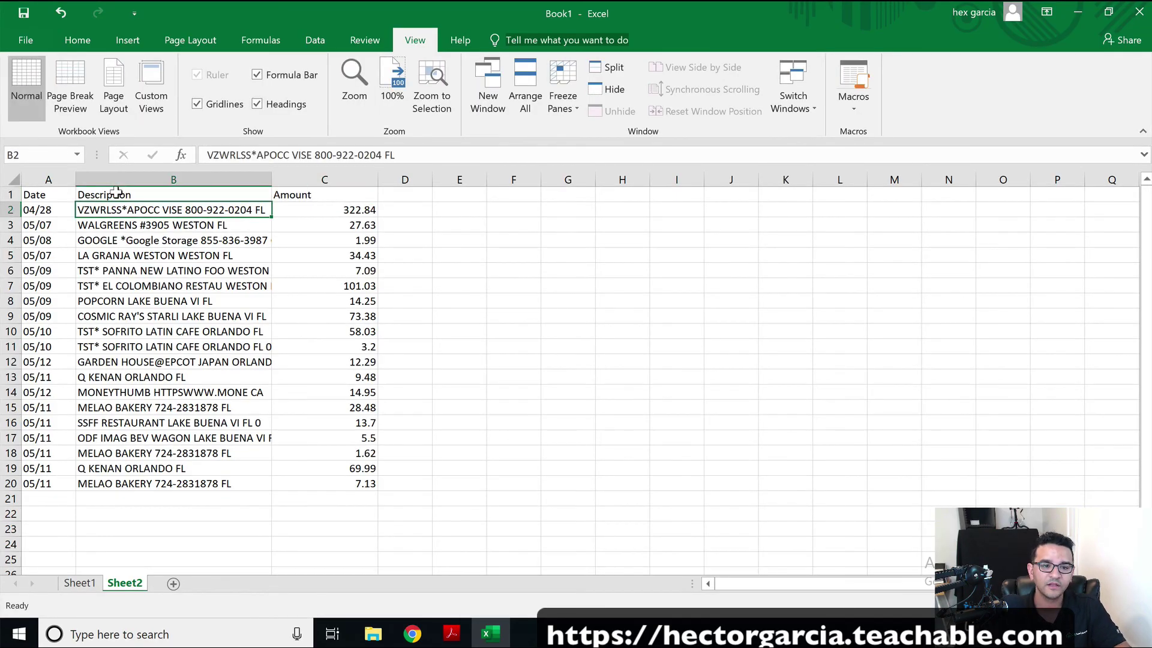
left_click(48, 207)
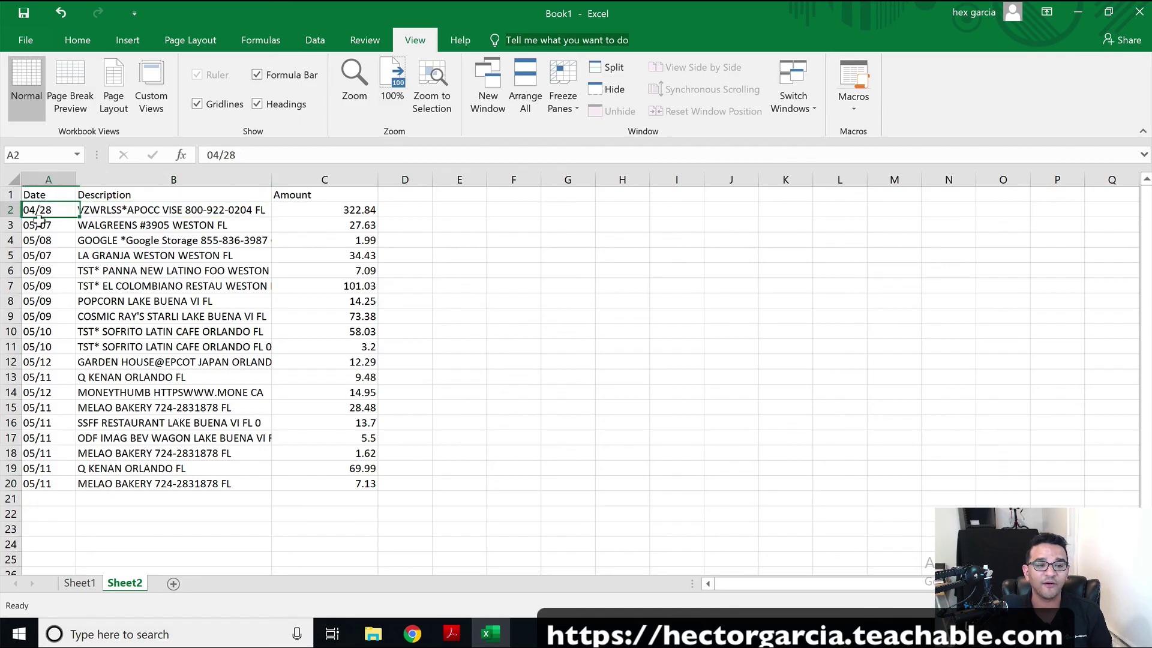